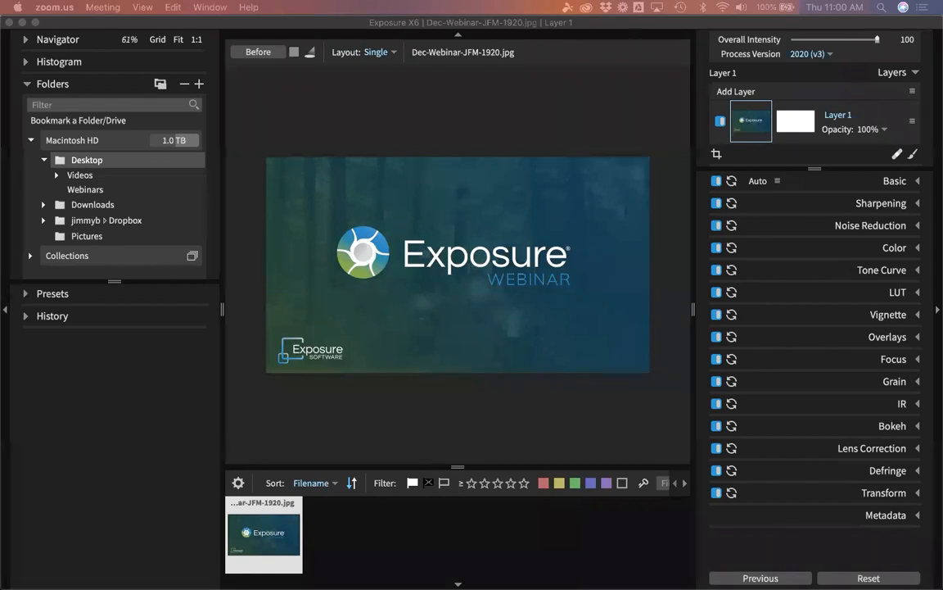
Open the Copy Photos From Card import dialog from Exposure X6's File menu.
left_click(272, 377)
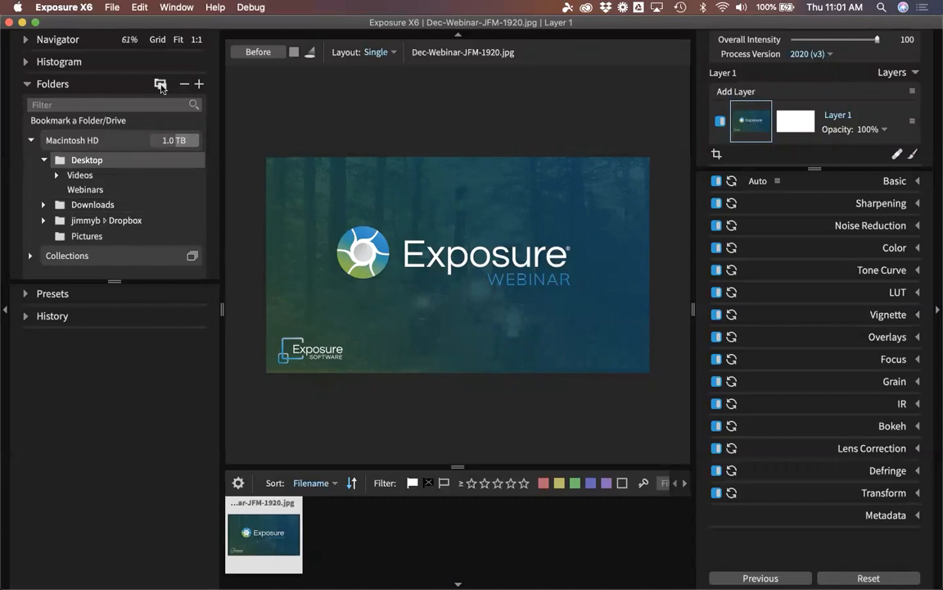
left_click(122, 8)
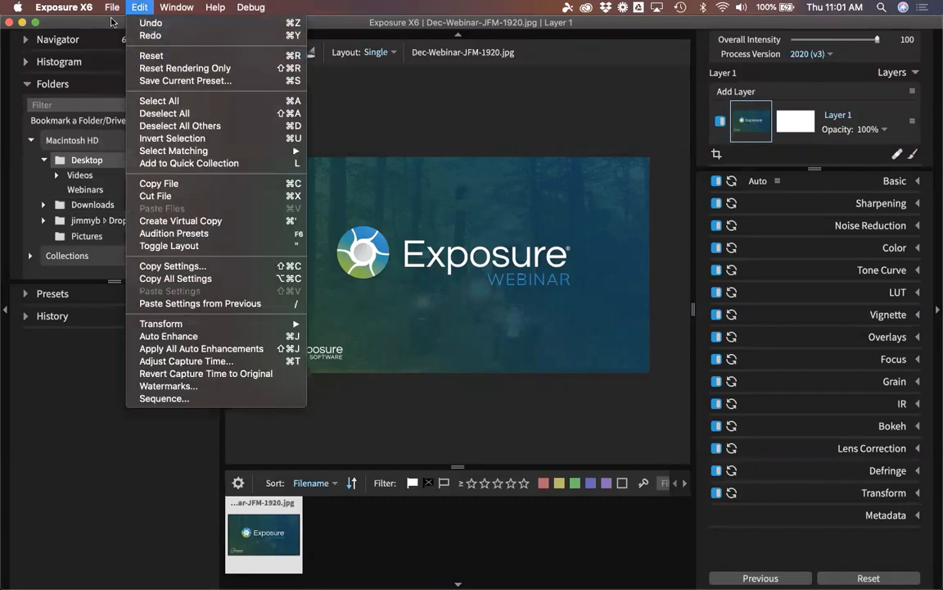
left_click(115, 62)
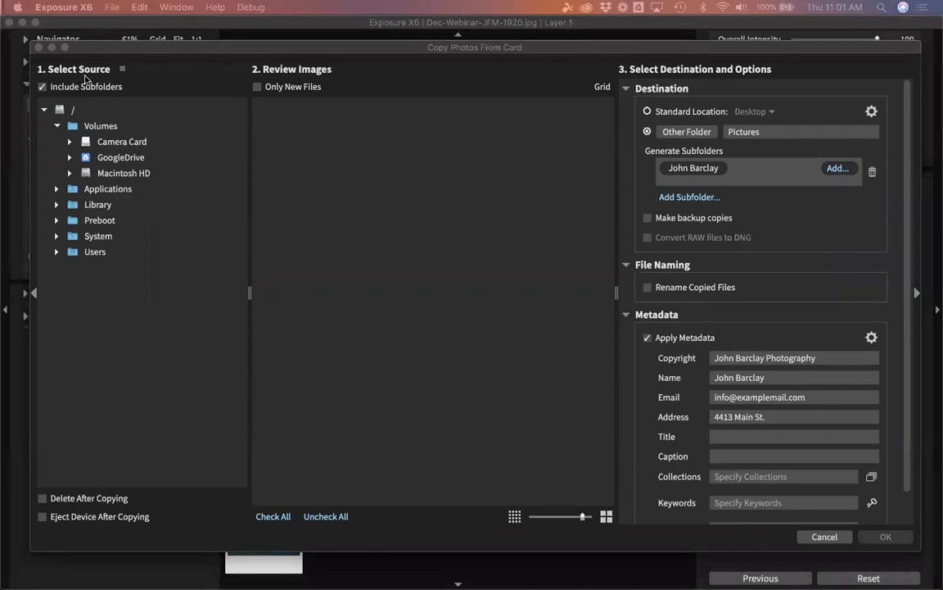
Choose Camera Card as the import source, review its 17 CR2 thumbnails, and turn off Apply Metadata.
left_click(136, 146)
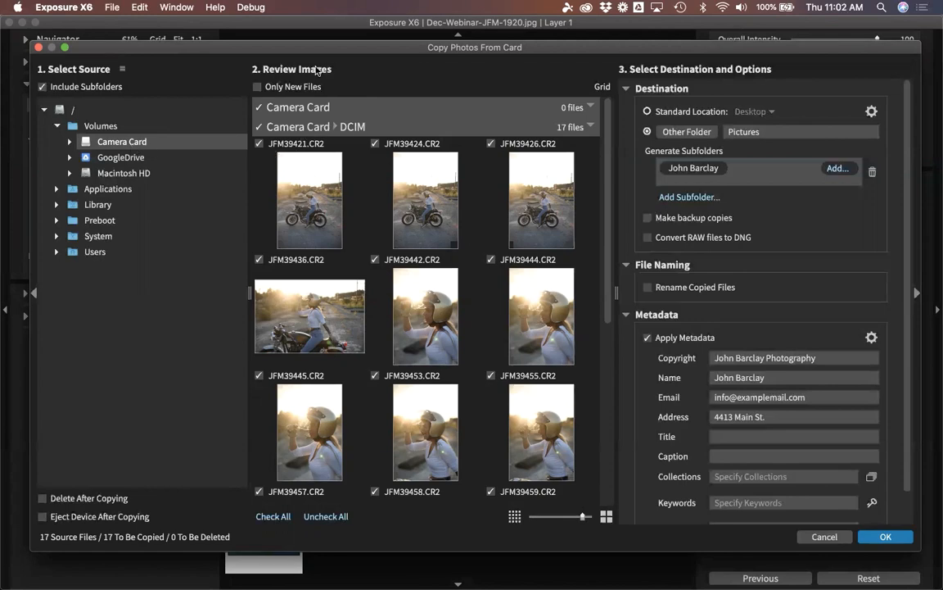
scroll(410, 270, "down", 3)
scroll(422, 284, "up", 3)
left_click(648, 338)
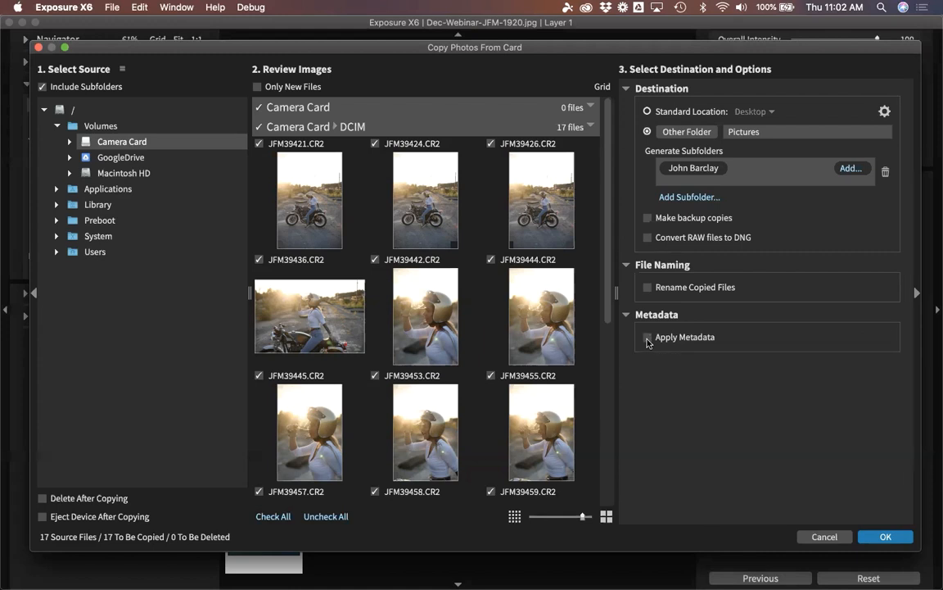
Collapse the Metadata and File Naming sections and set the destination to the Desktop standard location.
left_click(626, 315)
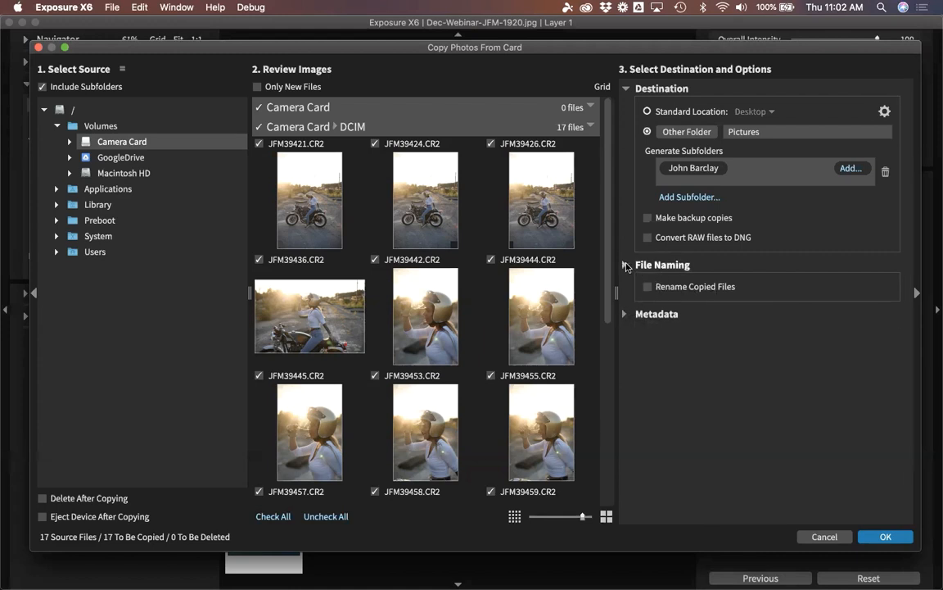
left_click(627, 265)
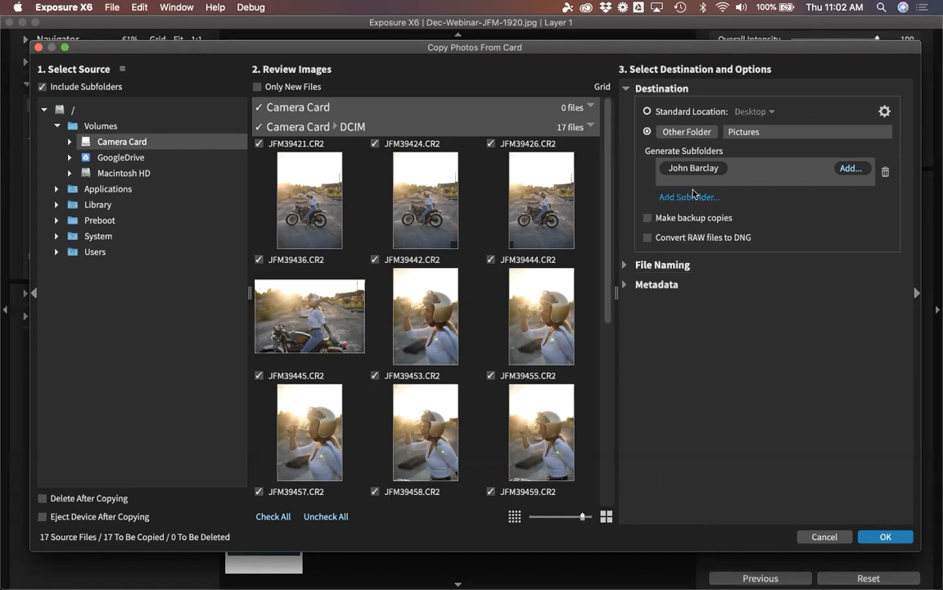
left_click(665, 111)
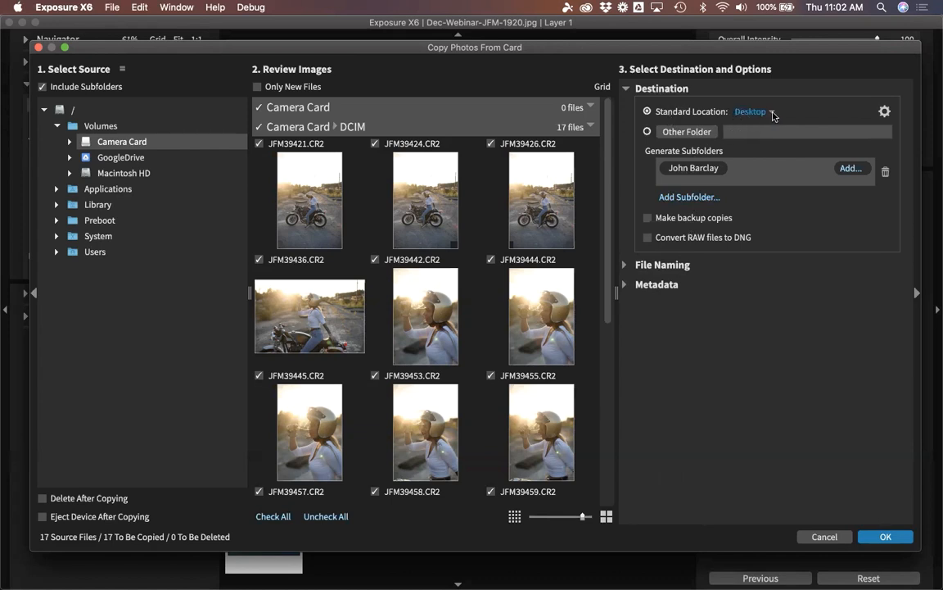
Rename the destination subfolder's custom text to a person's full name.
left_click(709, 169)
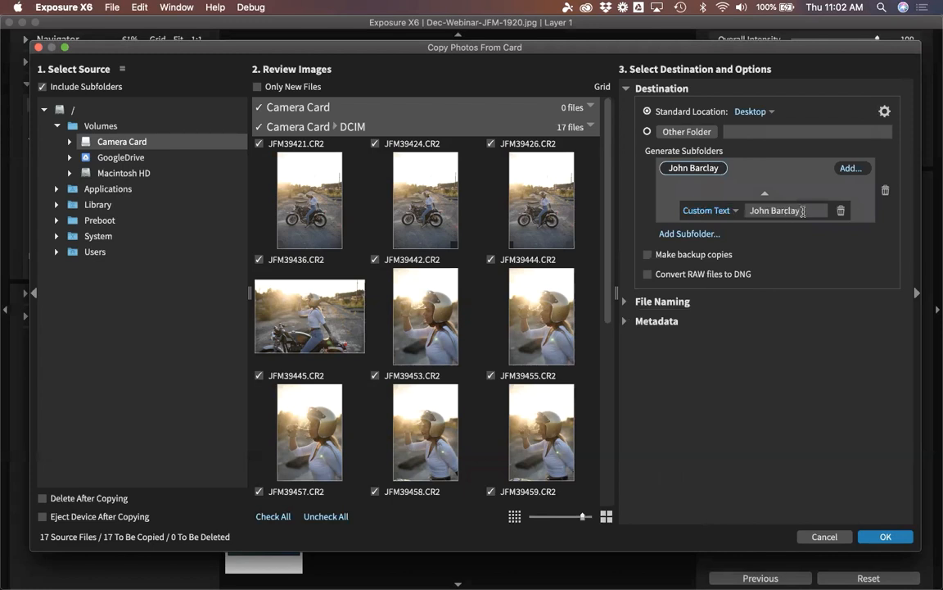
left_click_drag(803, 210, 753, 211)
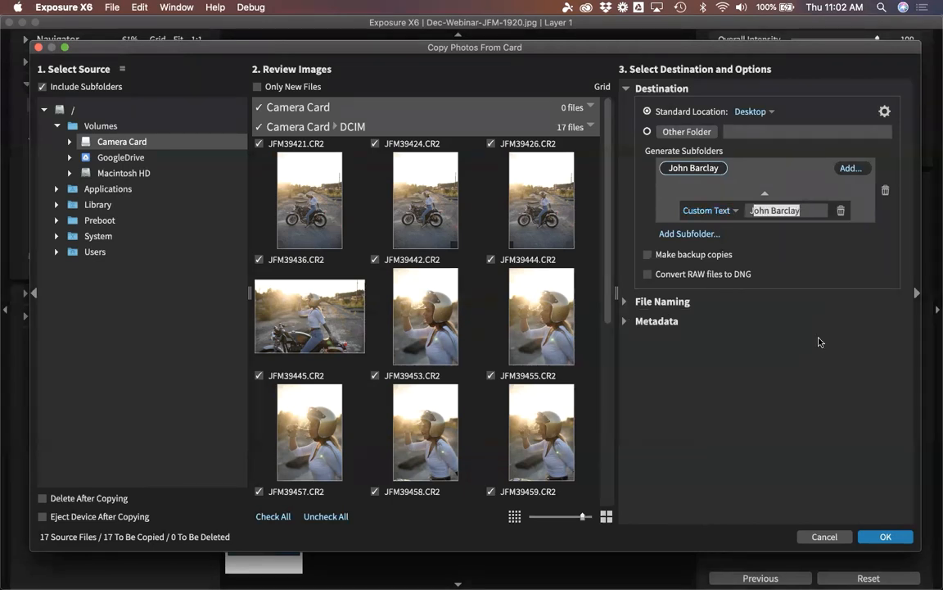
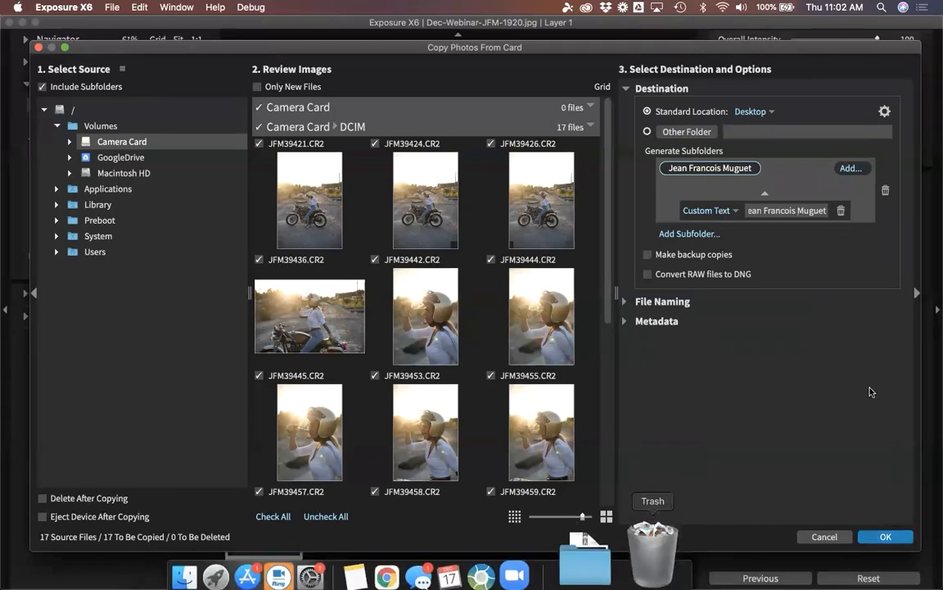
Copy the 17 photos and browse the new Desktop subfolder in the Folders panel.
left_click(886, 537)
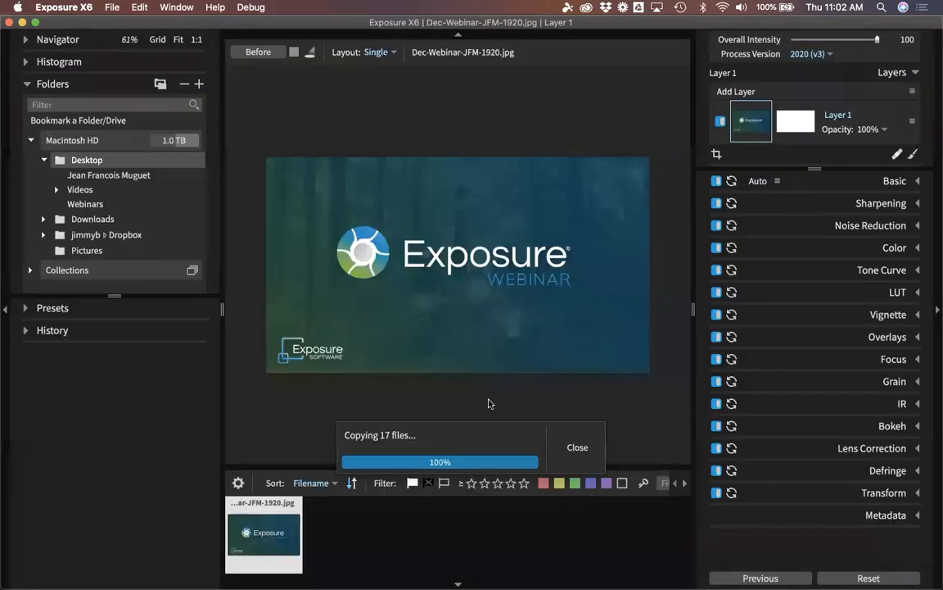
left_click(136, 175)
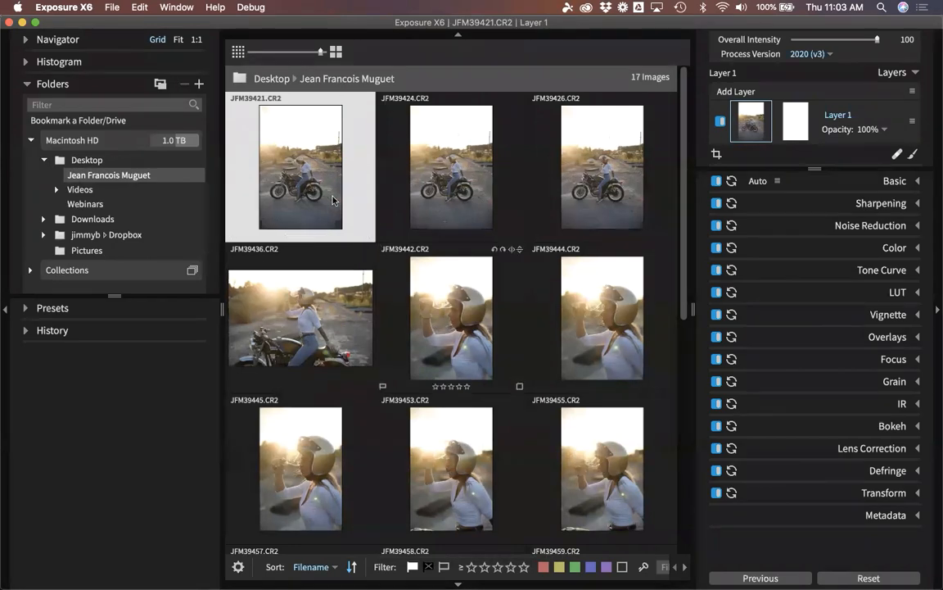
scroll(330, 270, "down", 5)
scroll(330, 280, "up", 5)
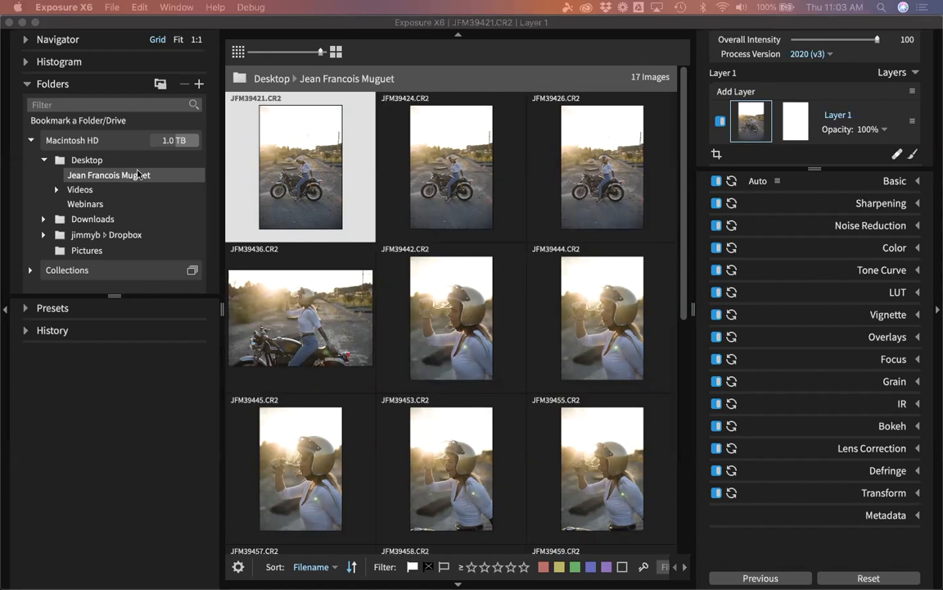
Check the Desktop folder, return to the new subfolder, and bring a Finder Desktop window on screen.
left_click(89, 161)
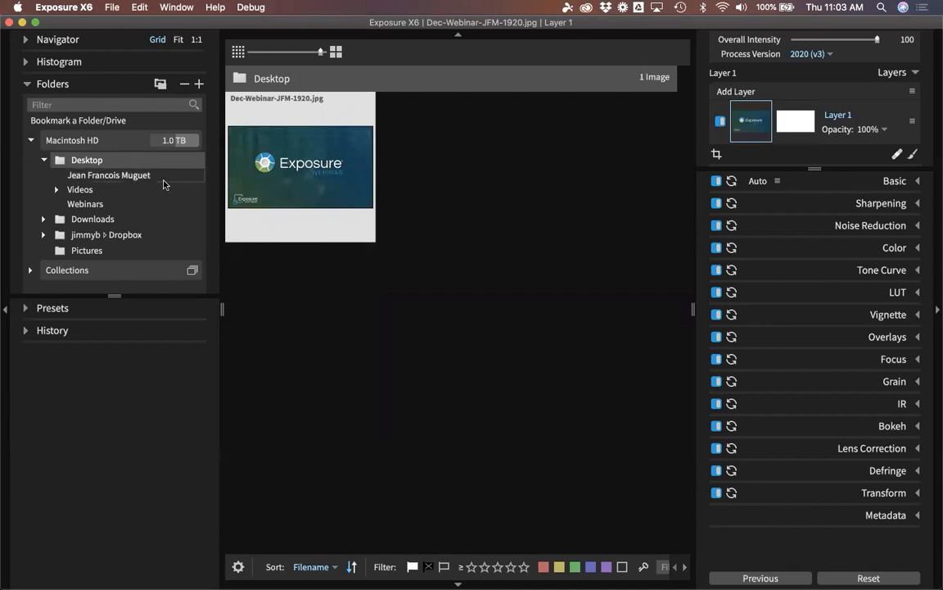
left_click(131, 175)
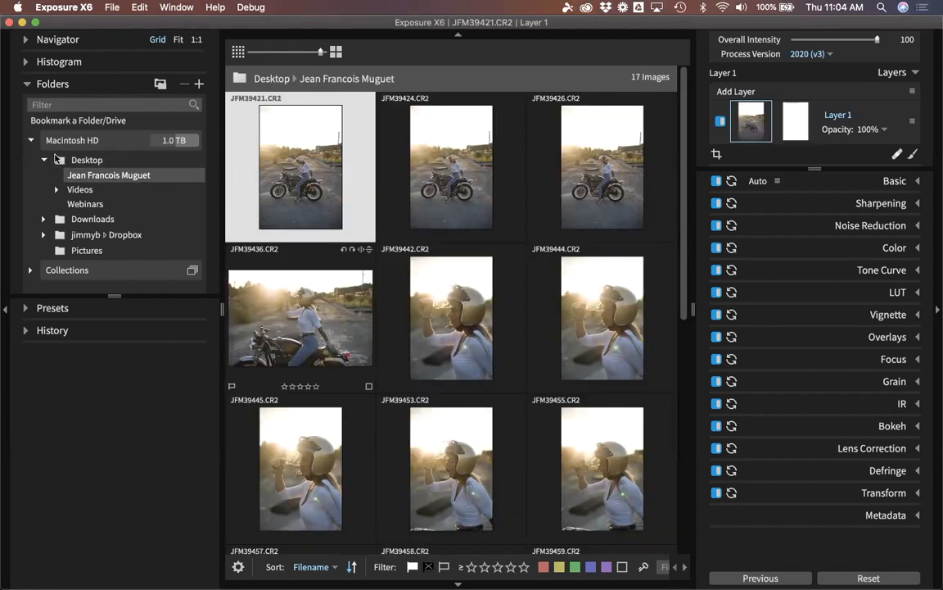
left_click_drag(0, 200, 378, 137)
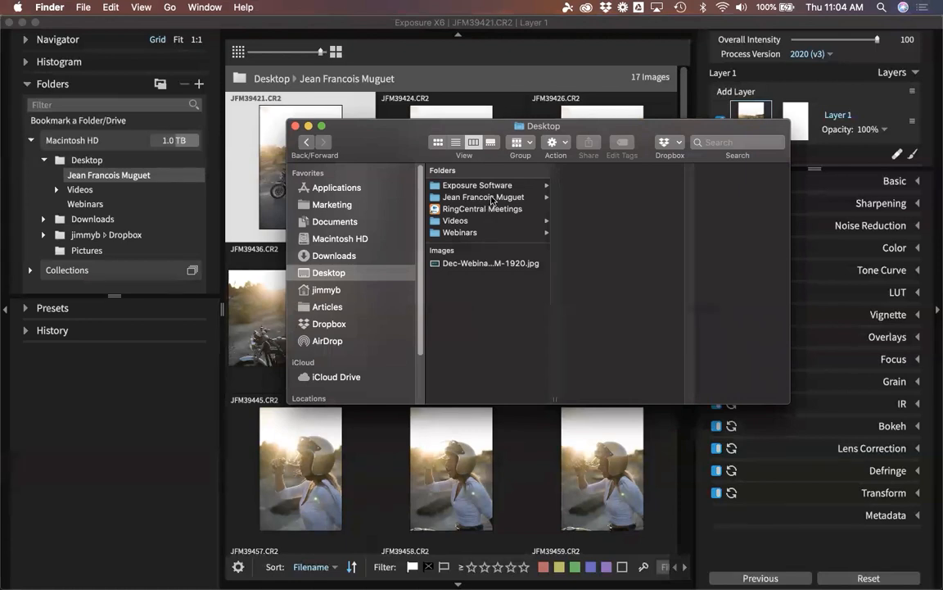
In Finder, inspect the new photo folder's CR2 files and the Exposure Software folder.
left_click(471, 263)
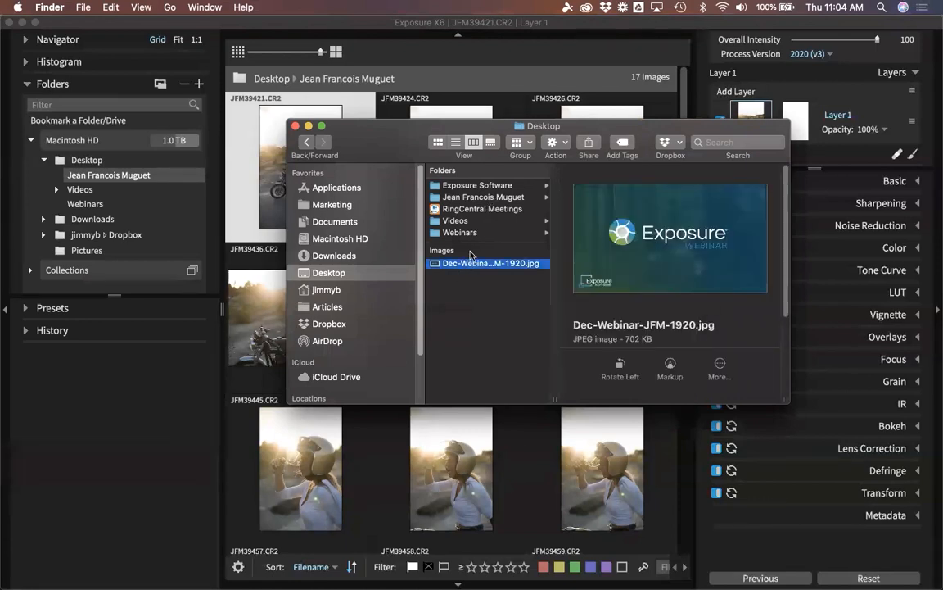
left_click(496, 199)
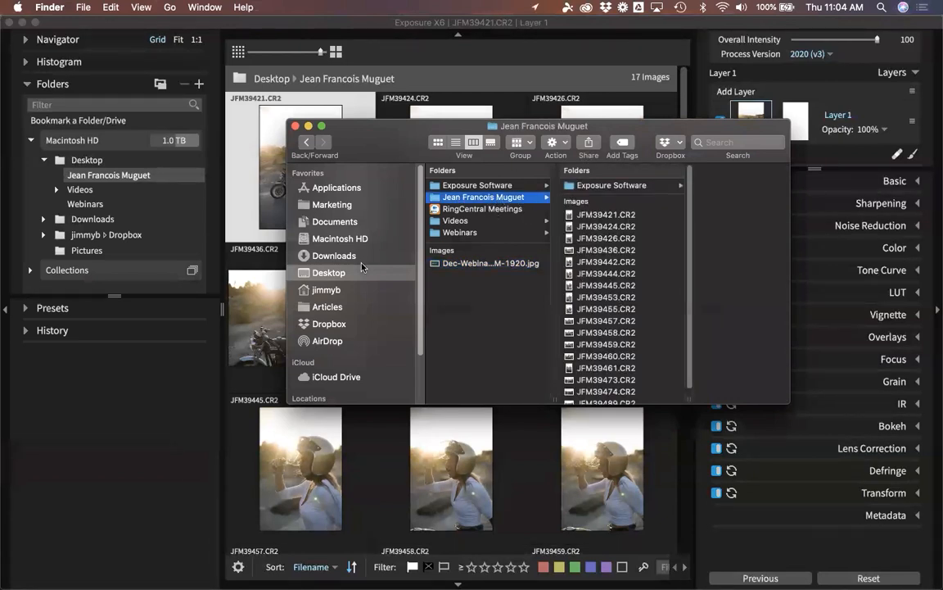
left_click(606, 186)
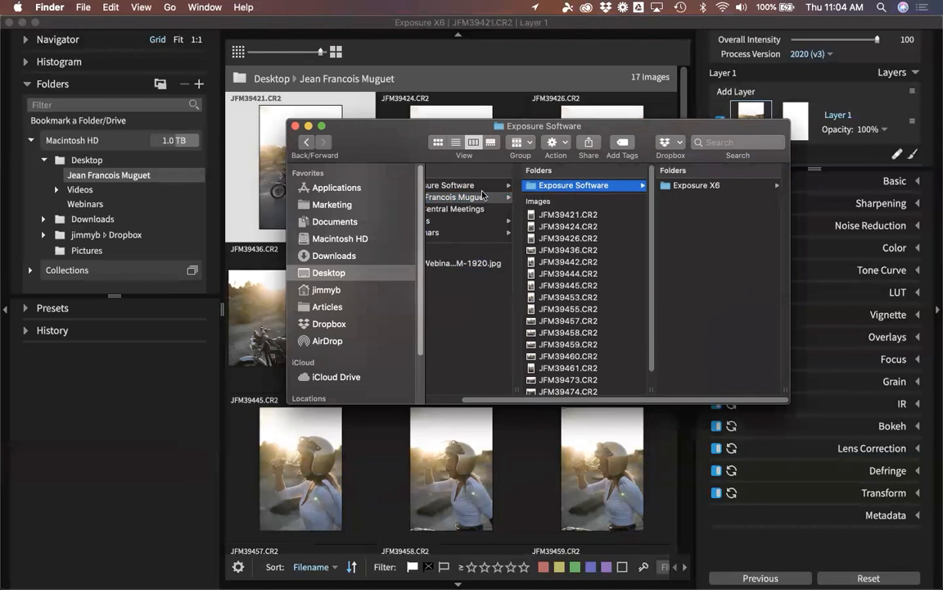
left_click(442, 198)
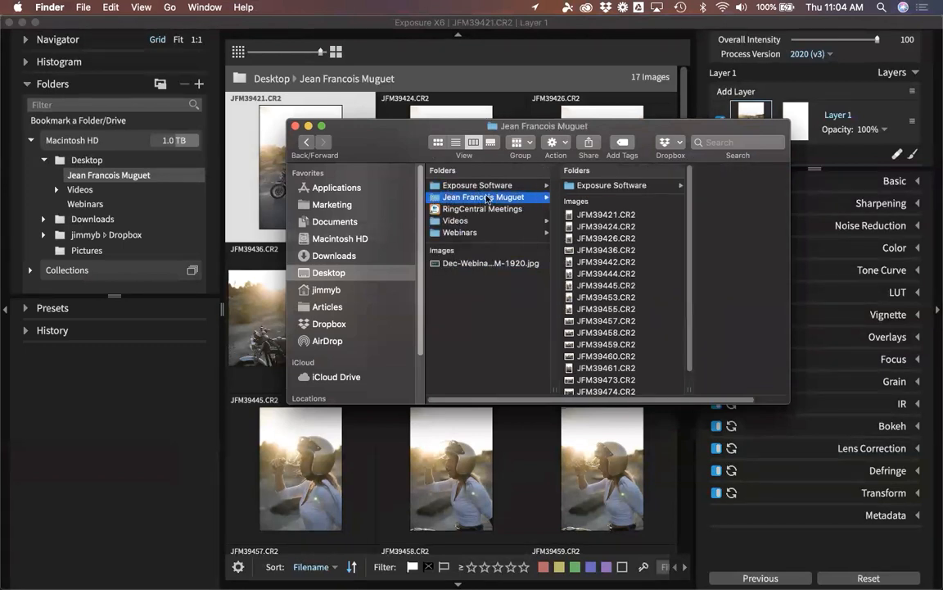
Open and dismiss the new folder's context menu, then move the Finder window off screen.
right_click(434, 199)
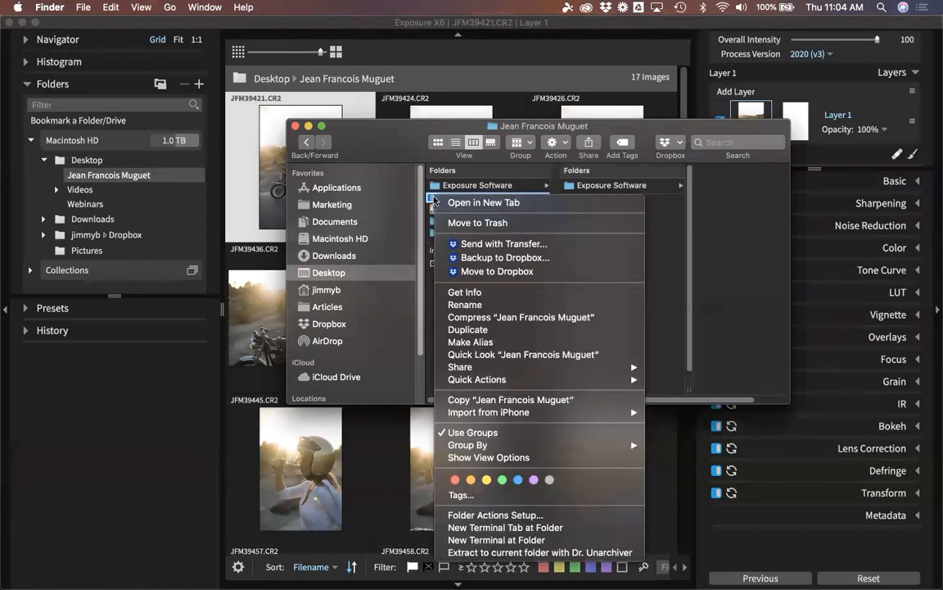
left_click(432, 381)
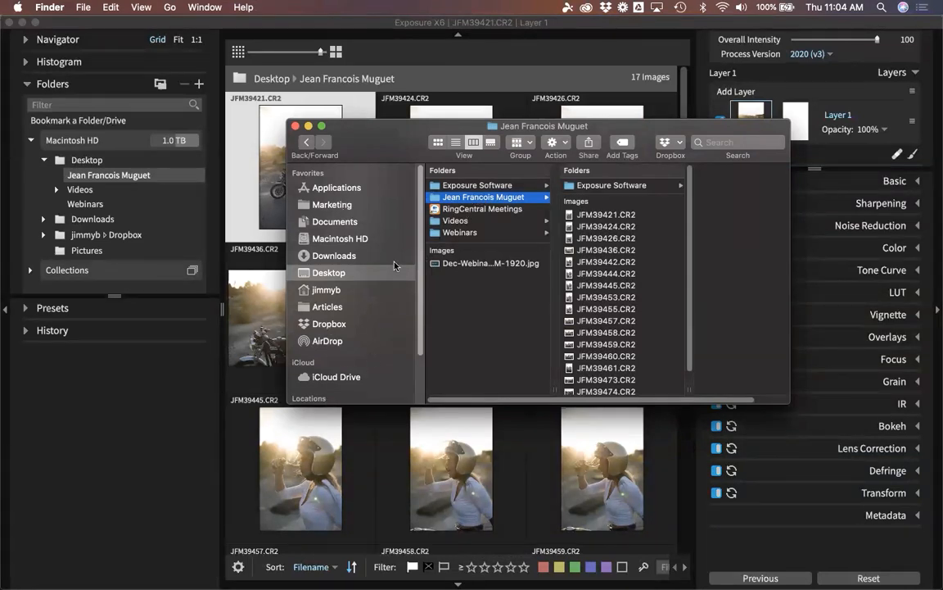
left_click(610, 185)
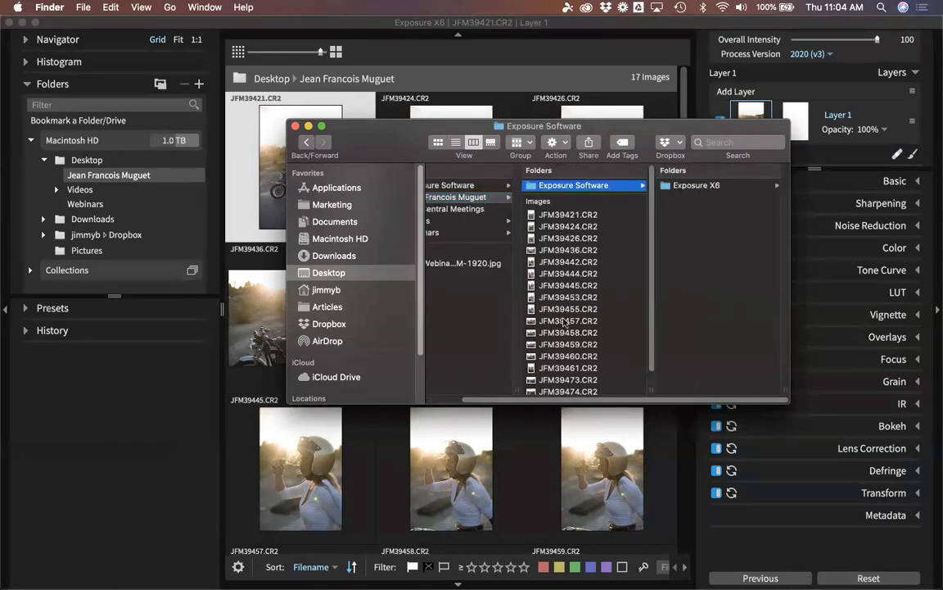
left_click_drag(395, 144, 0, 268)
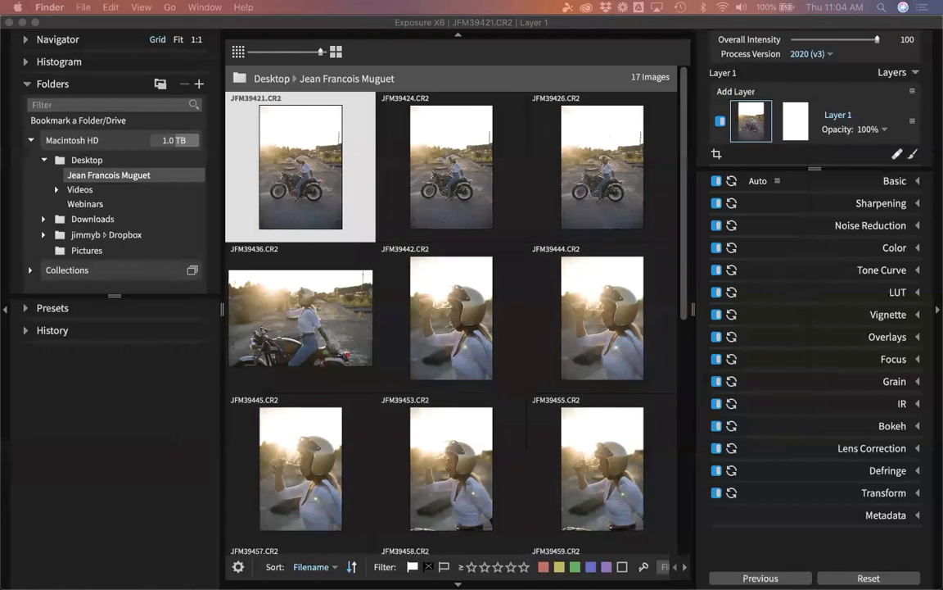
Hide the side panels with Tab so the 17-photo grid fills the window, then step between thumbnails.
left_click(167, 27)
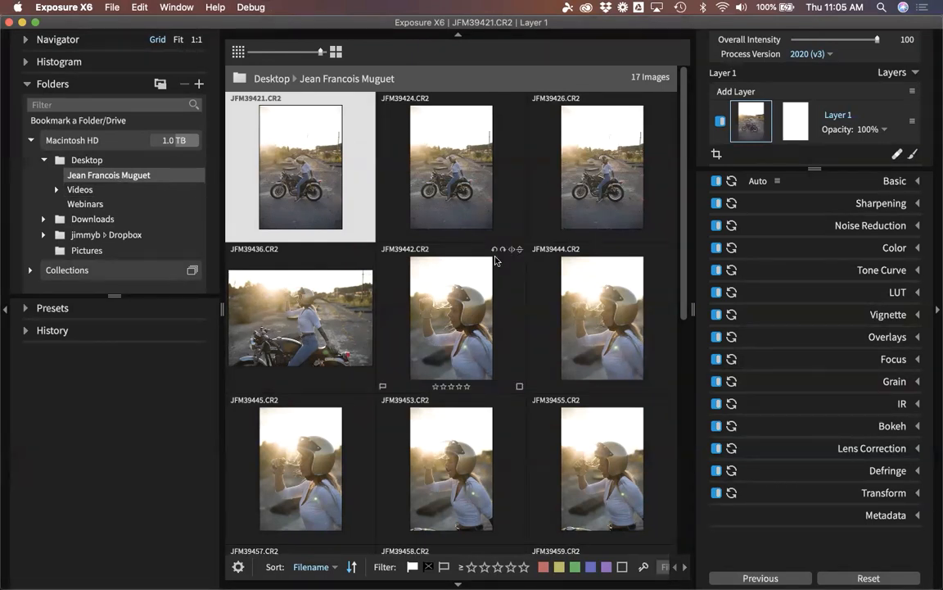
key("Tab")
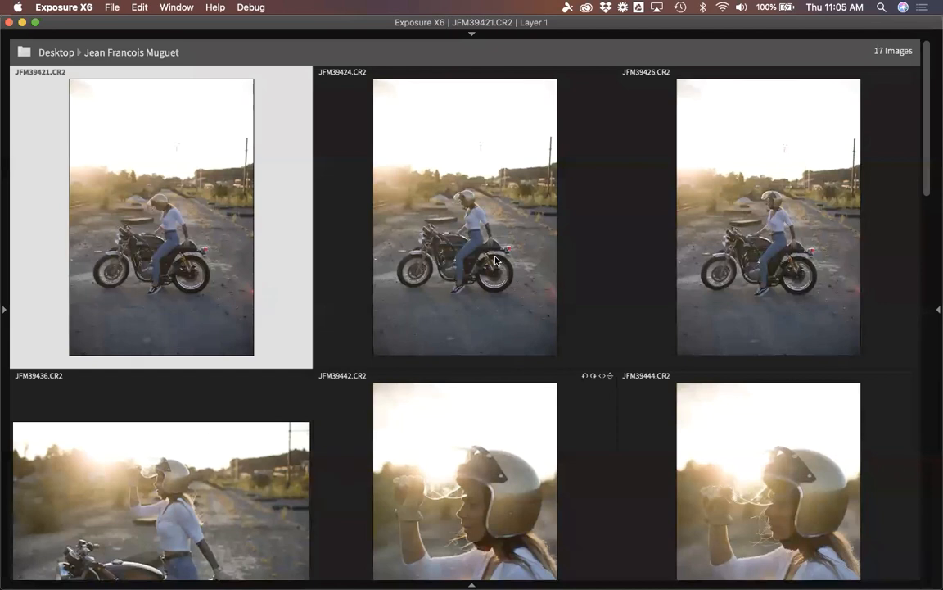
key("Right")
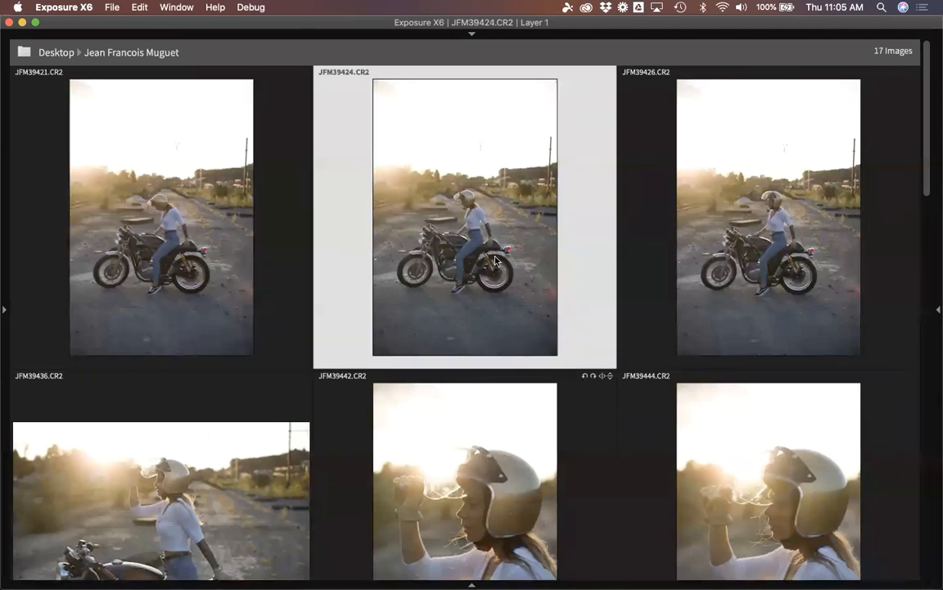
key("Left")
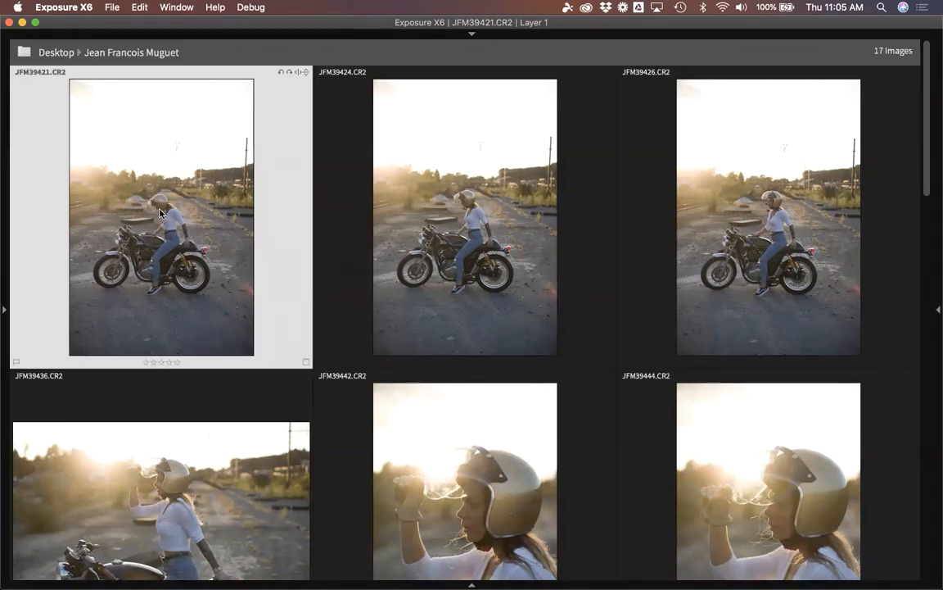
Reject the first photo, JFM39436, JFM39444 and JFM39455; pick JFM39424, JFM39426, JFM39442, JFM39445 and JFM39453.
key("x")
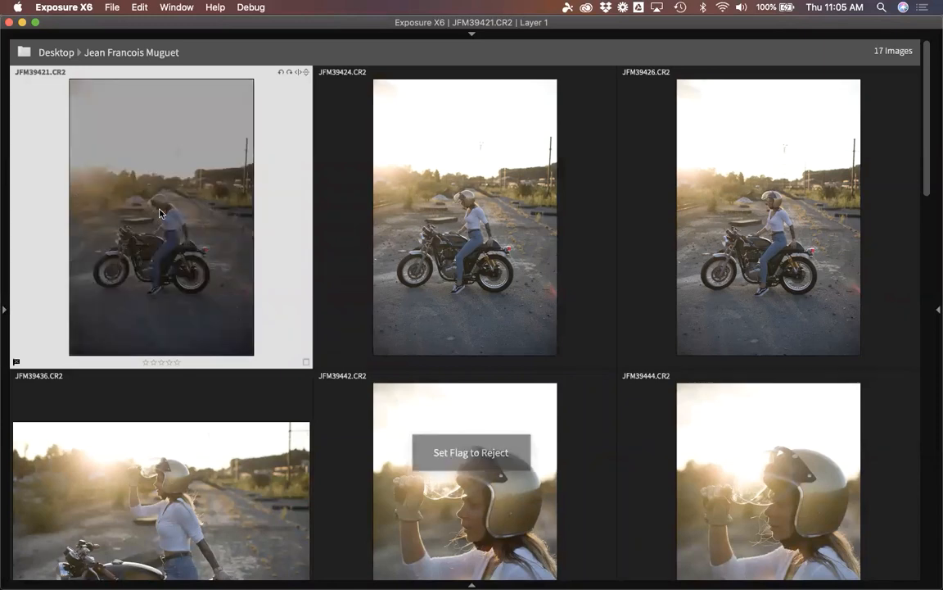
key("Right")
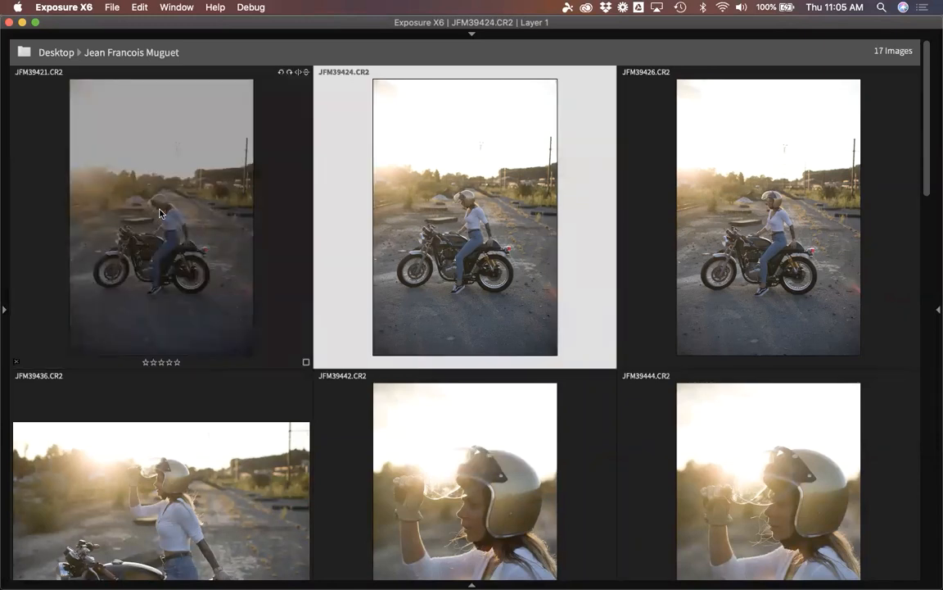
key("p")
key("Right")
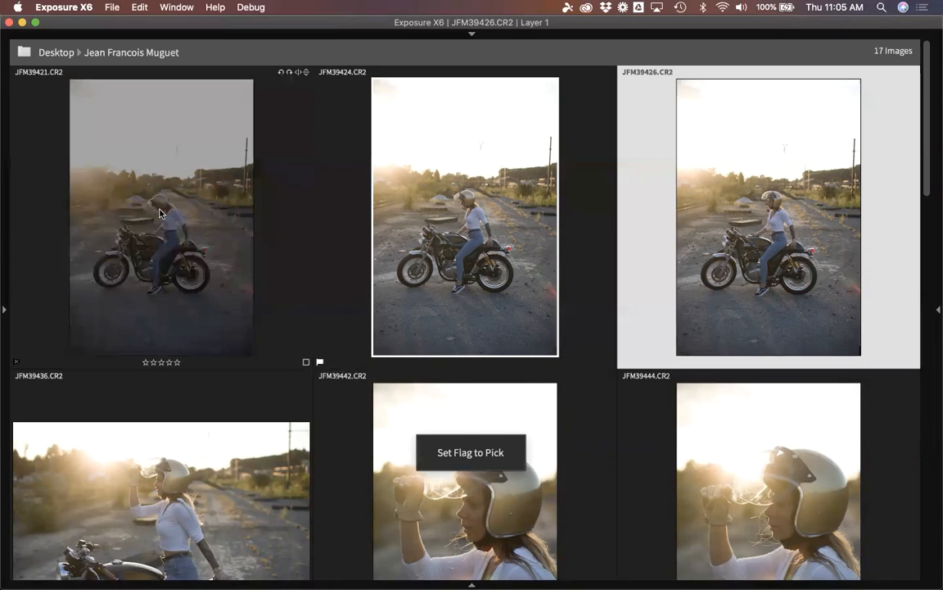
key("p")
key("Right")
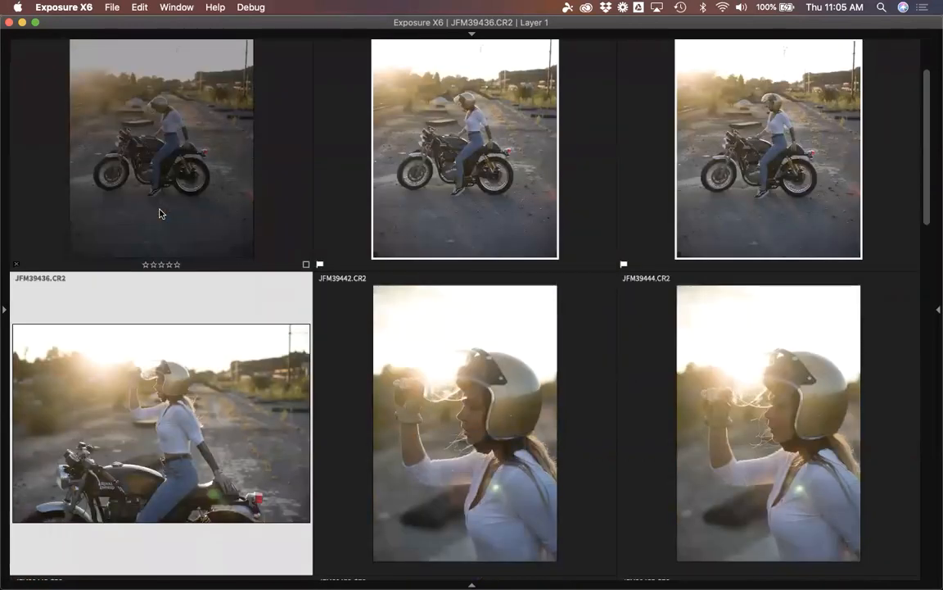
key("x")
key("Right")
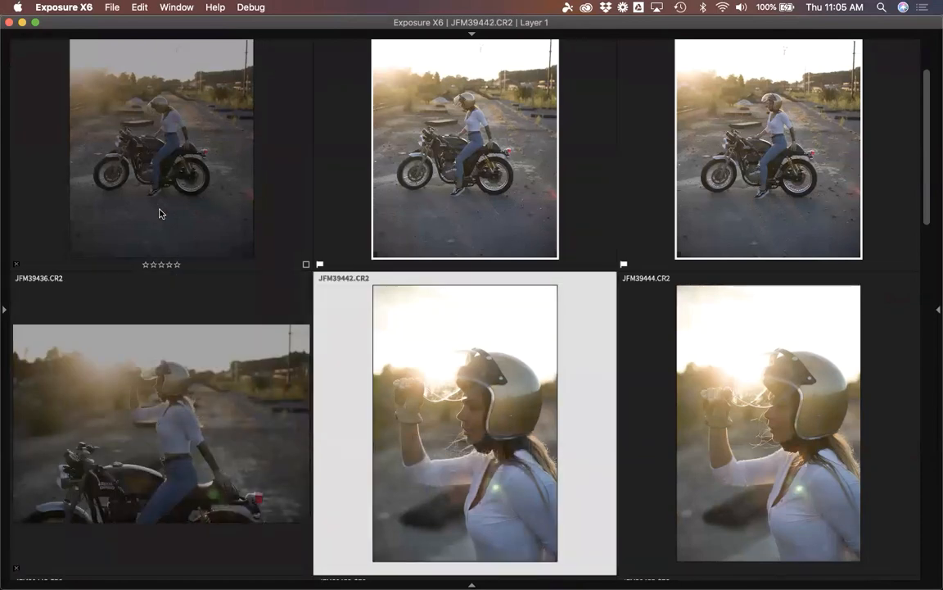
key("p")
key("Right")
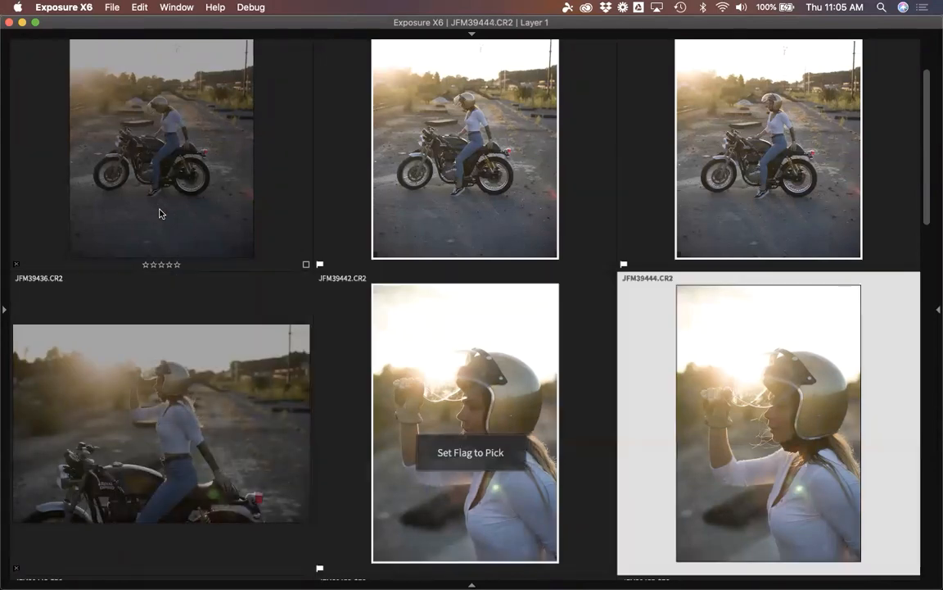
key("x")
key("Right")
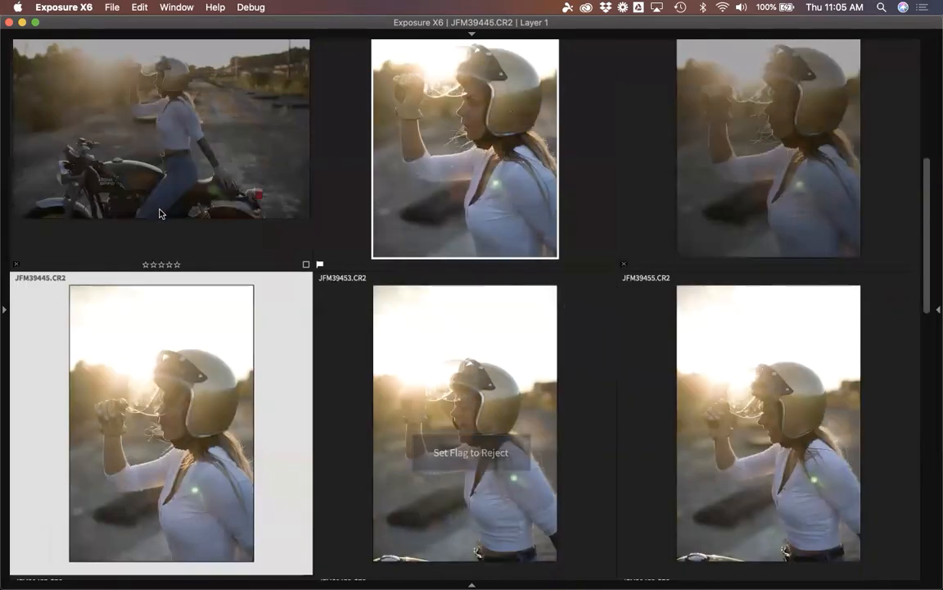
key("p")
key("Right")
key("p")
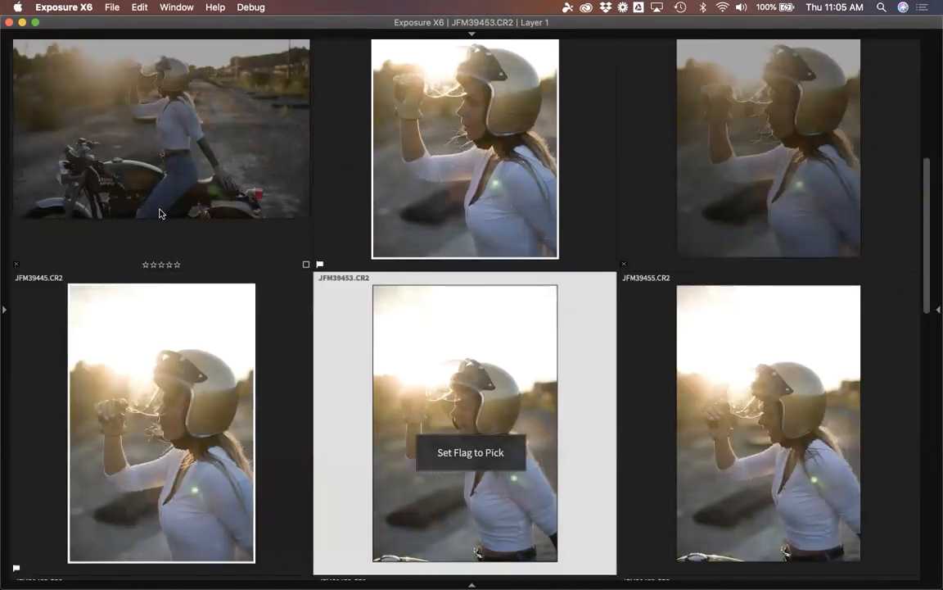
key("Right")
key("x")
key("Right")
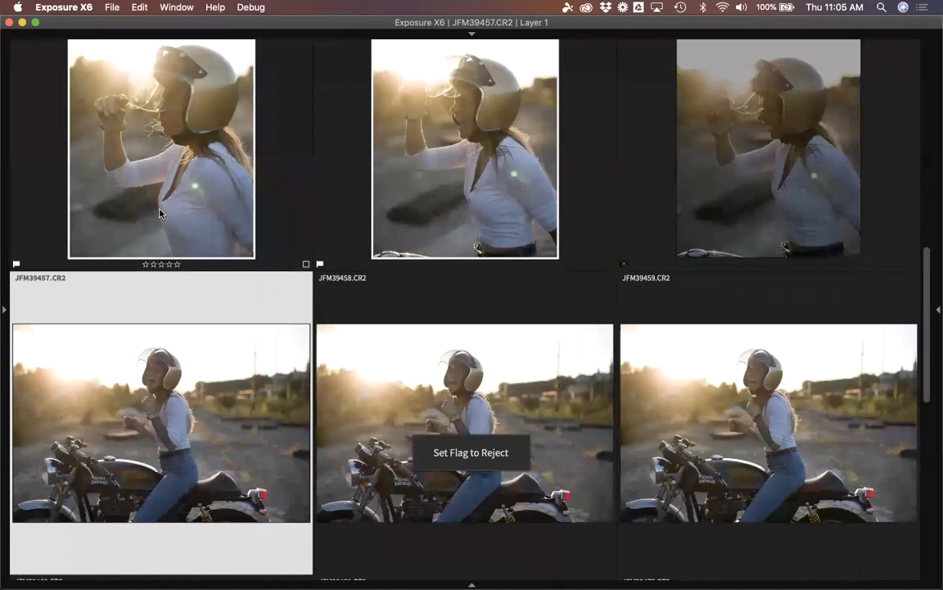
Pick JFM39457, JFM39458, JFM39461, JFM39473 and JFM39474; reject JFM39459 and JFM39489.
key("p")
key("Right")
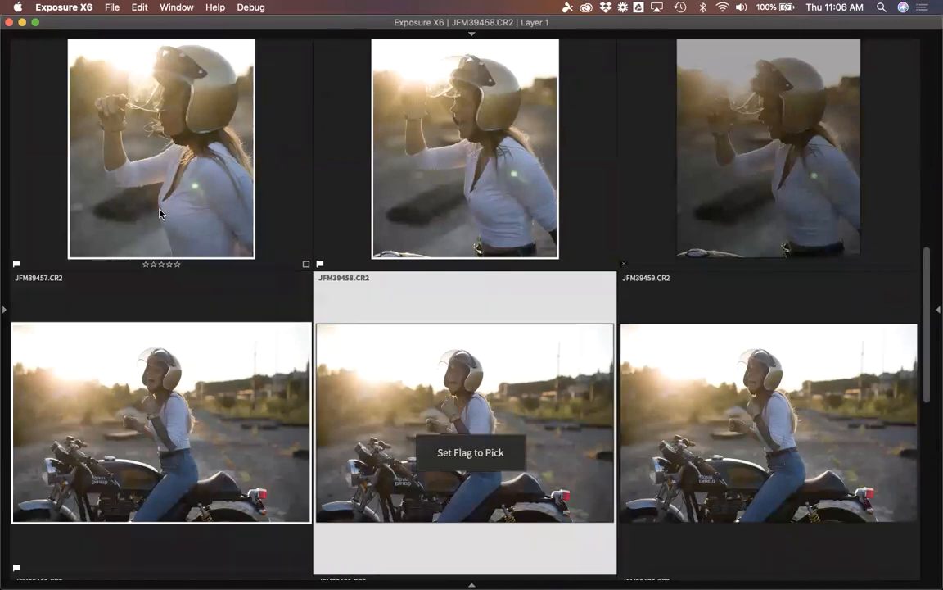
key("p")
key("Right")
key("x")
key("Right")
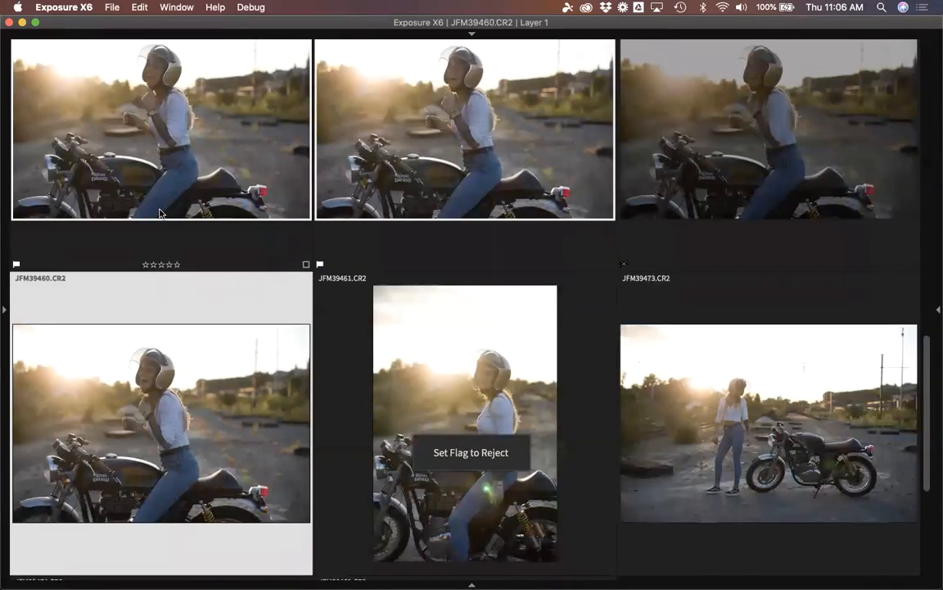
key("Right")
key("p")
key("Right")
key("p")
key("Right")
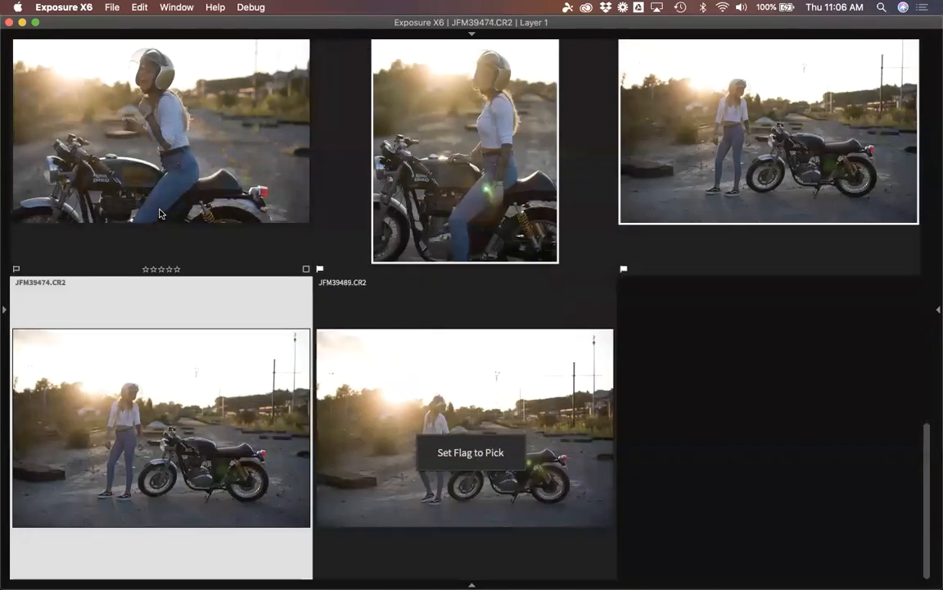
key("Right")
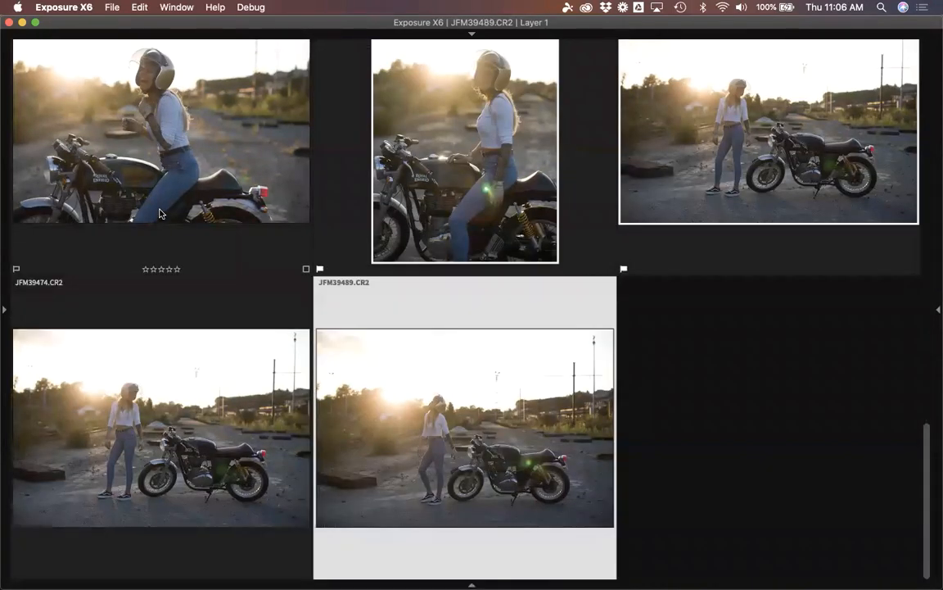
key("Left")
key("Right")
key("x")
key("Left")
key("p")
key("Up")
key("Up")
key("Up")
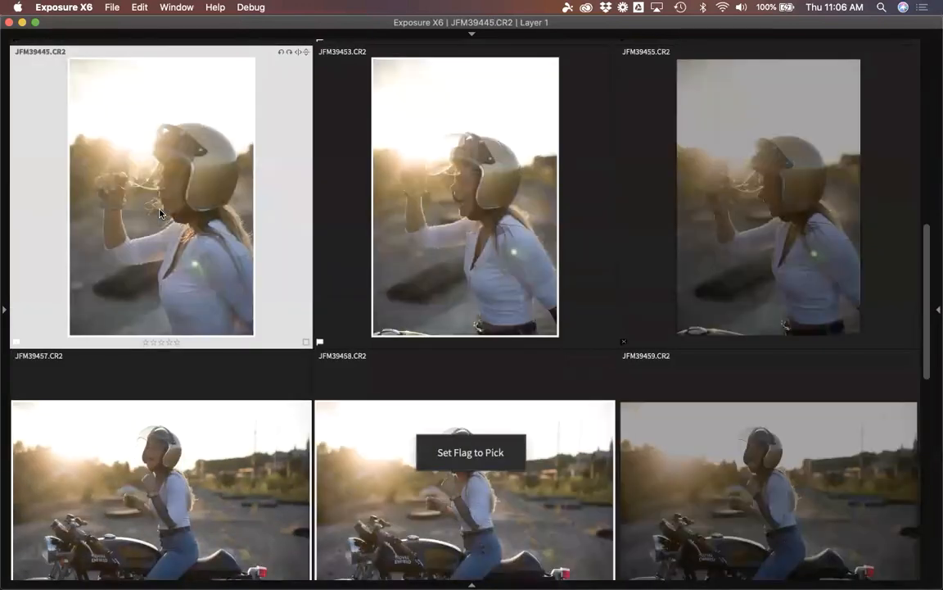
key("Up")
key("Up")
key("Up")
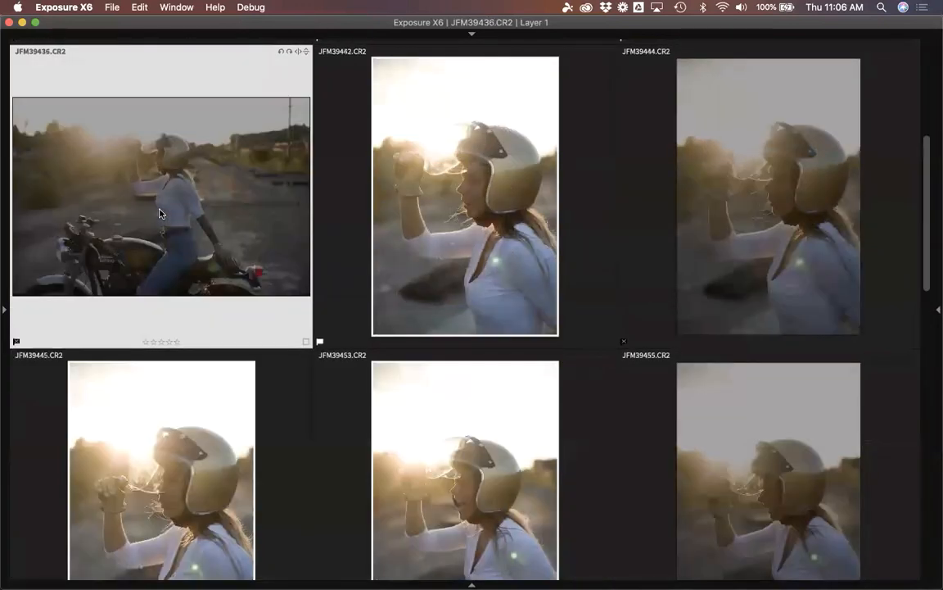
key("Down")
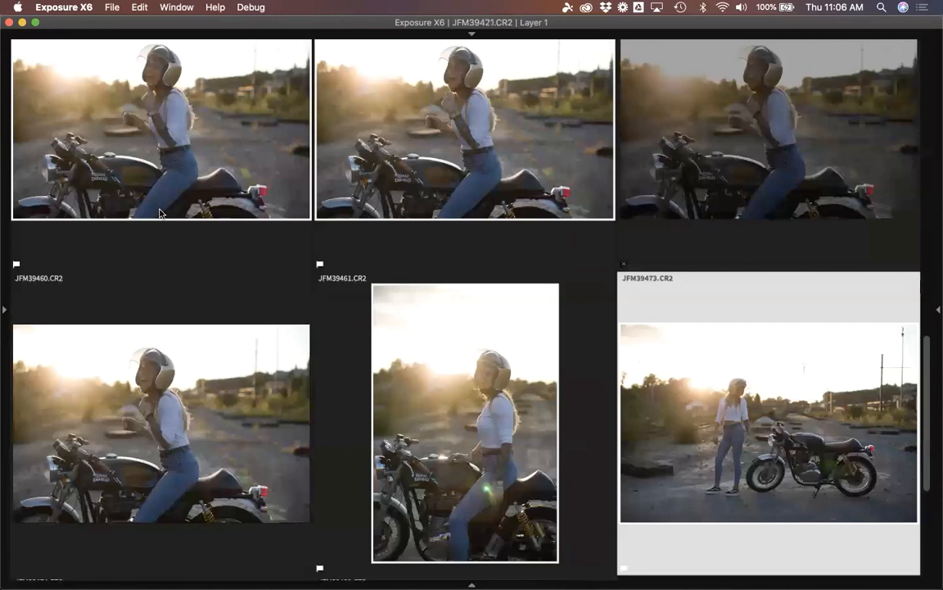
key("Up")
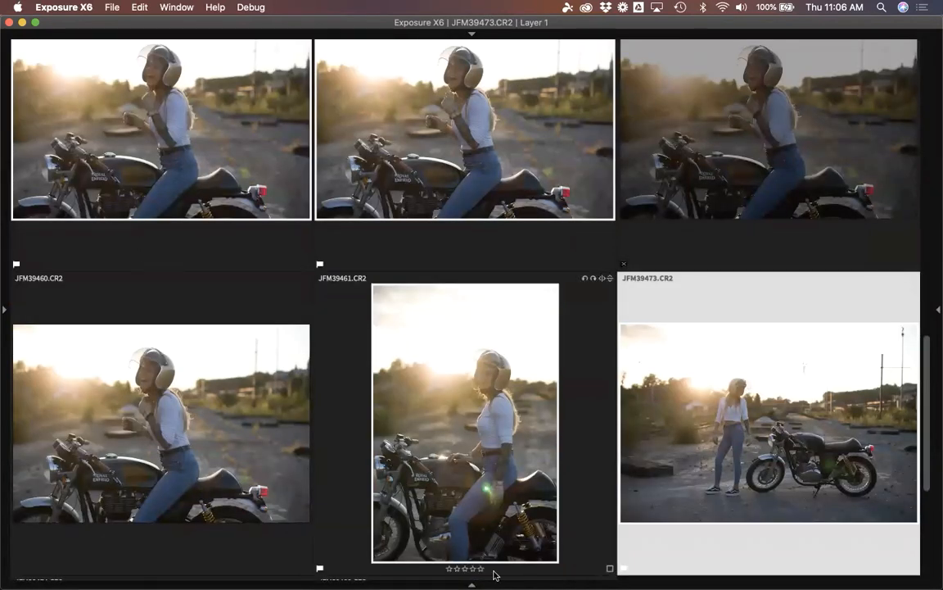
mouse_move(475, 586)
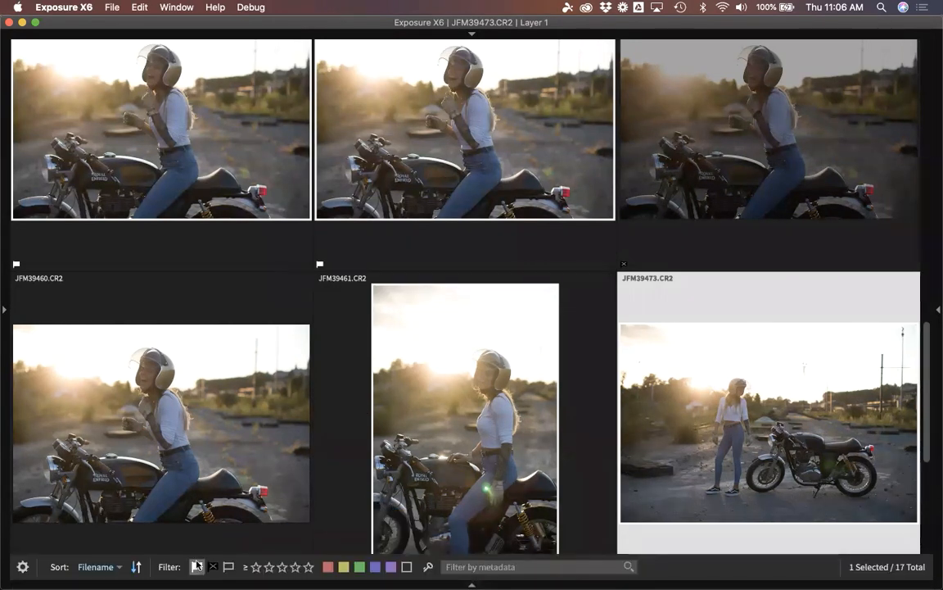
Filter the grid to only the 10 pick-flagged photos and show the sort and filter options.
left_click(196, 565)
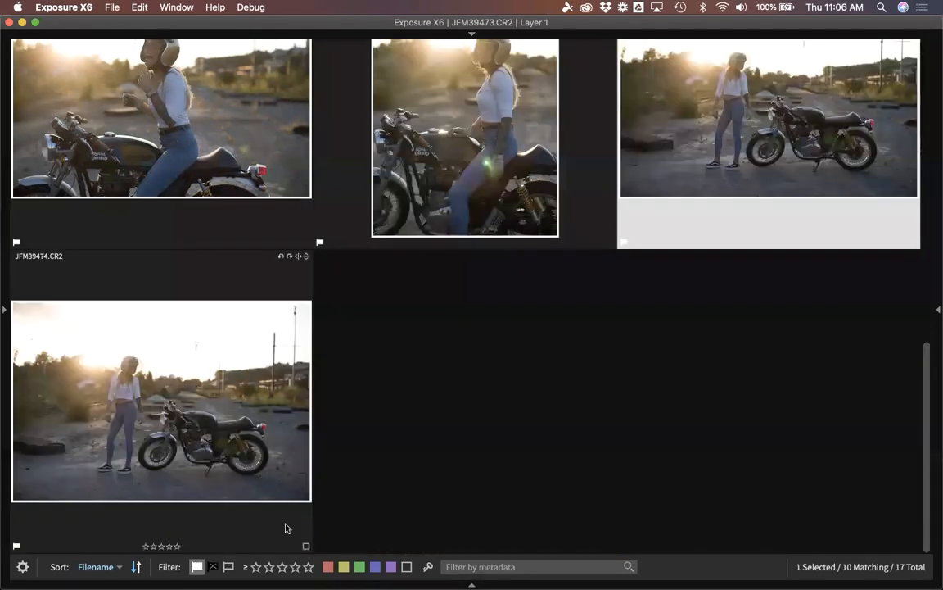
scroll(380, 425, "up", 10)
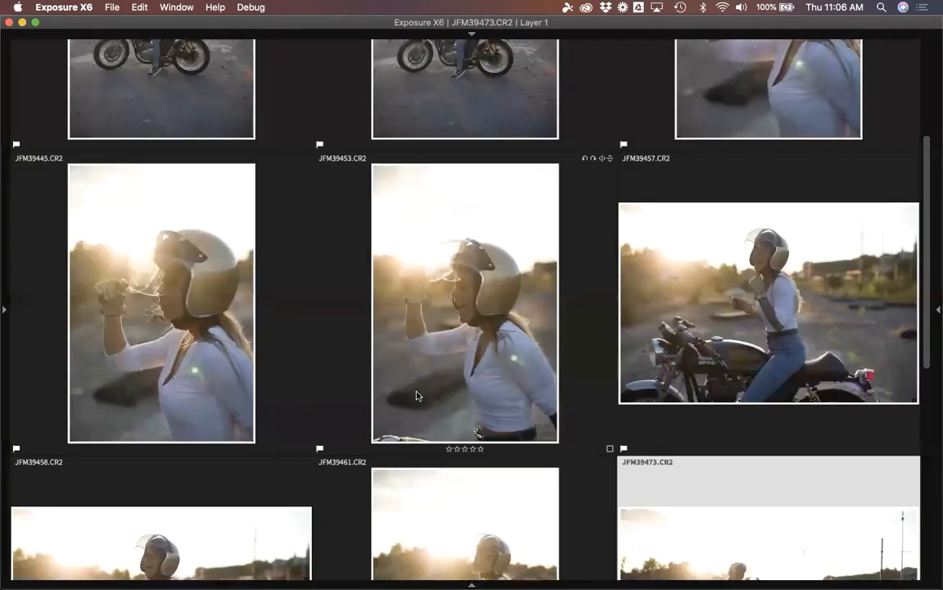
scroll(488, 325, "down", 10)
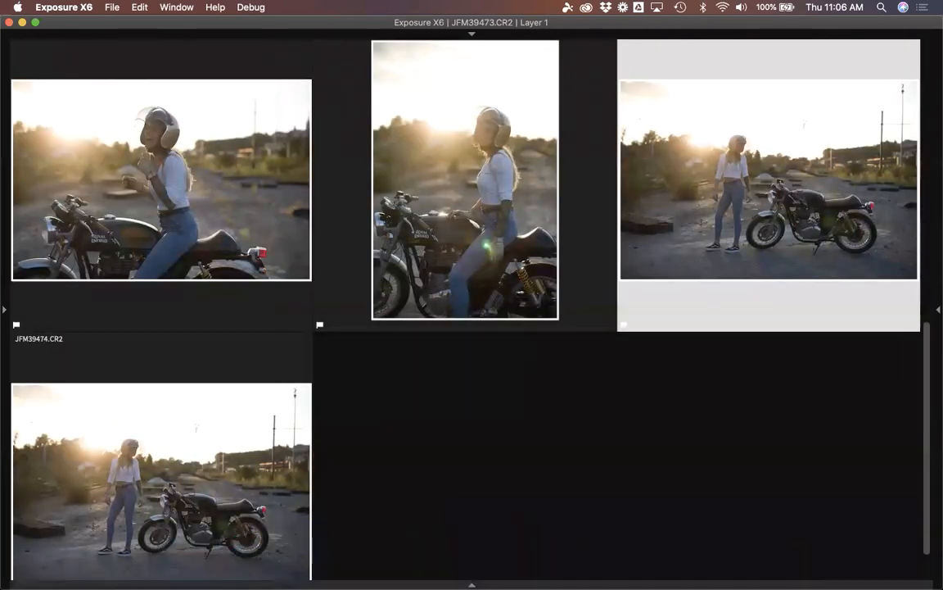
key("t")
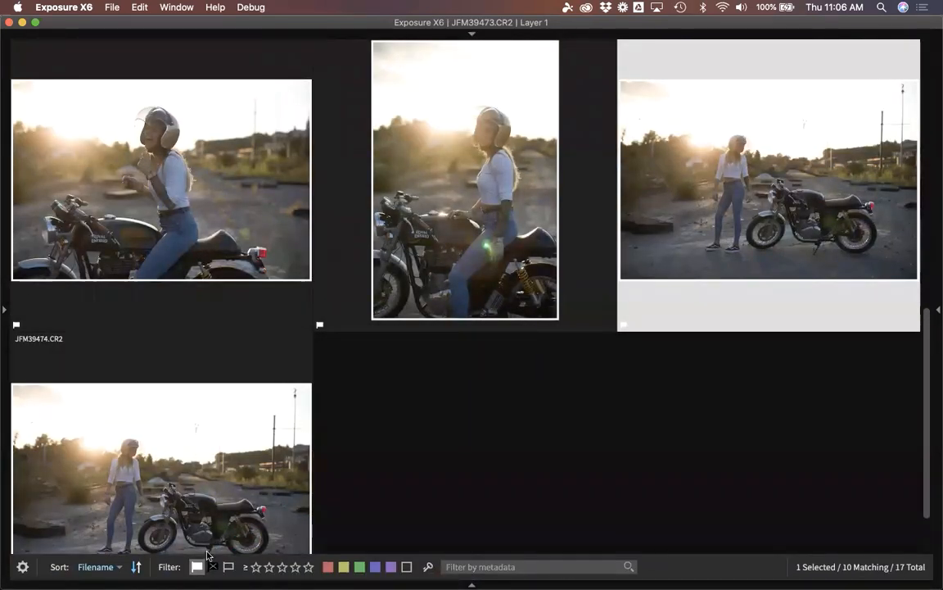
scroll(468, 388, "down", 2)
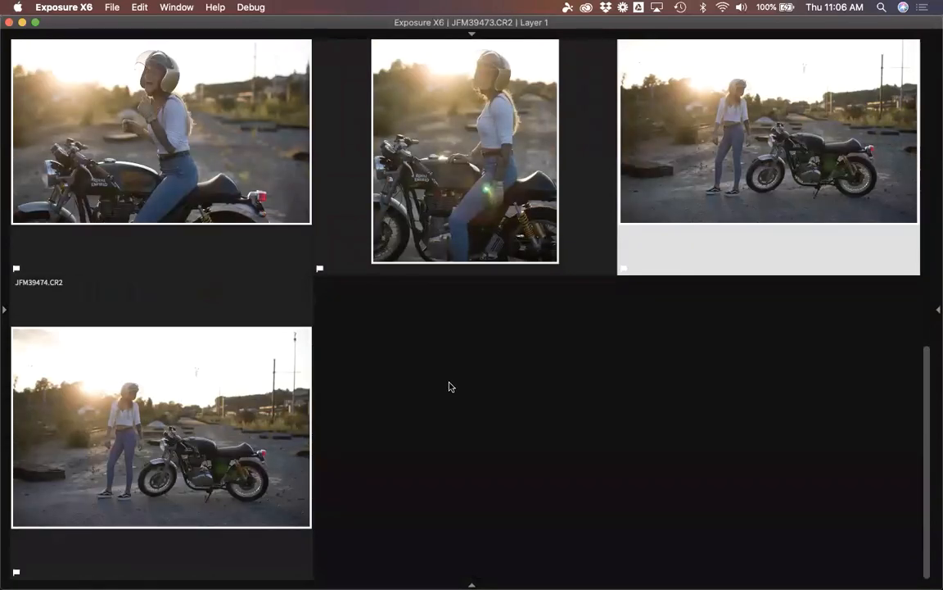
scroll(444, 402, "up", 10)
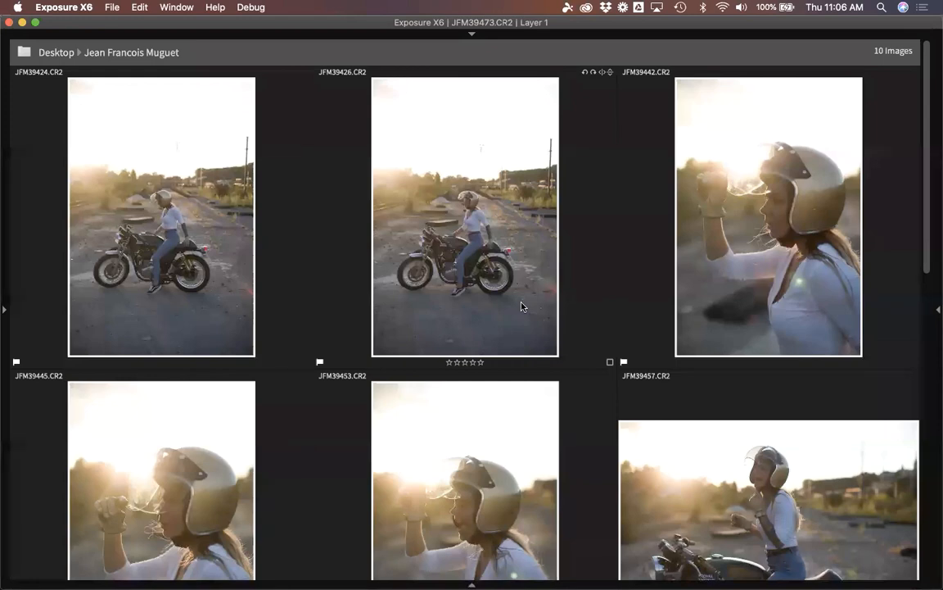
Show the folder tree and adjustment panels on either side of the filtered picks.
key("Tab")
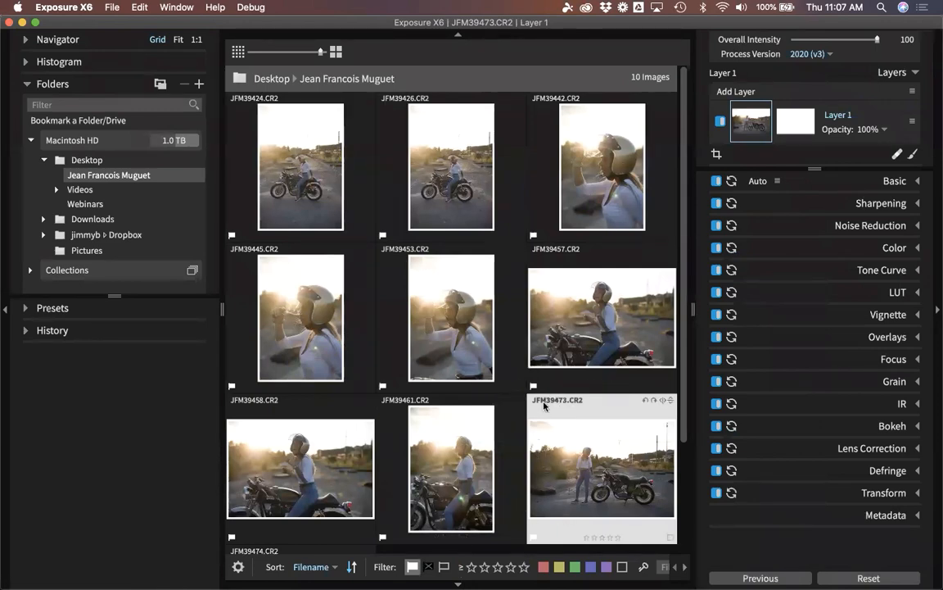
scroll(545, 316, "down", 3)
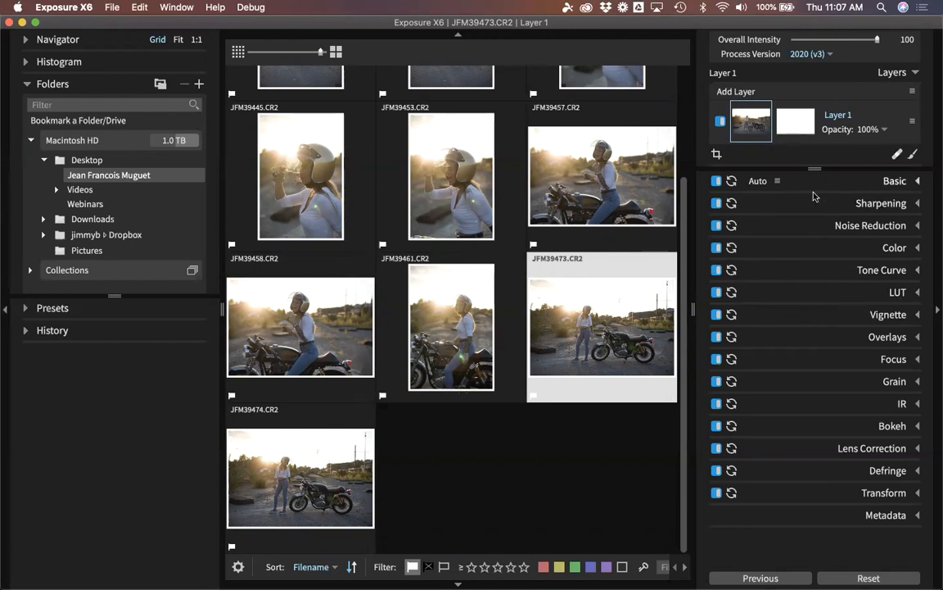
Hide the folders panel and switch the filtered grid to smaller thumbnails, four per row.
left_click(5, 301)
scroll(496, 332, "up", 3)
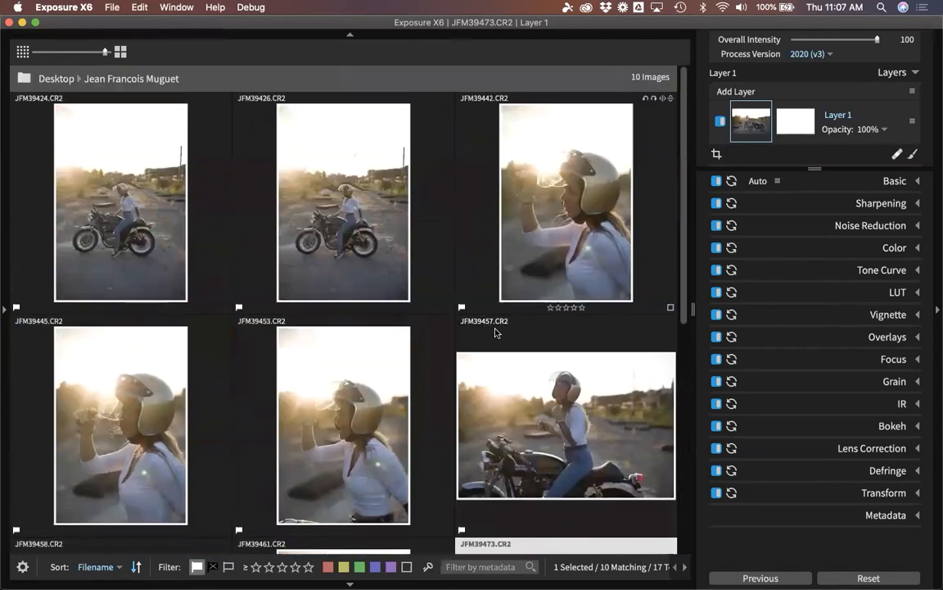
scroll(495, 332, "down", 3)
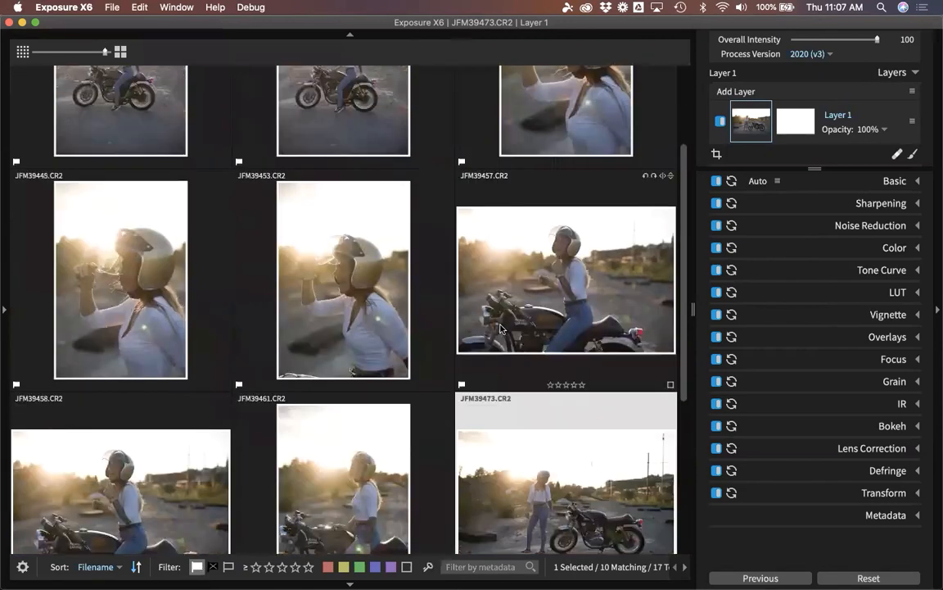
left_click(22, 54)
scroll(413, 350, "up", 1)
scroll(414, 351, "down", 1)
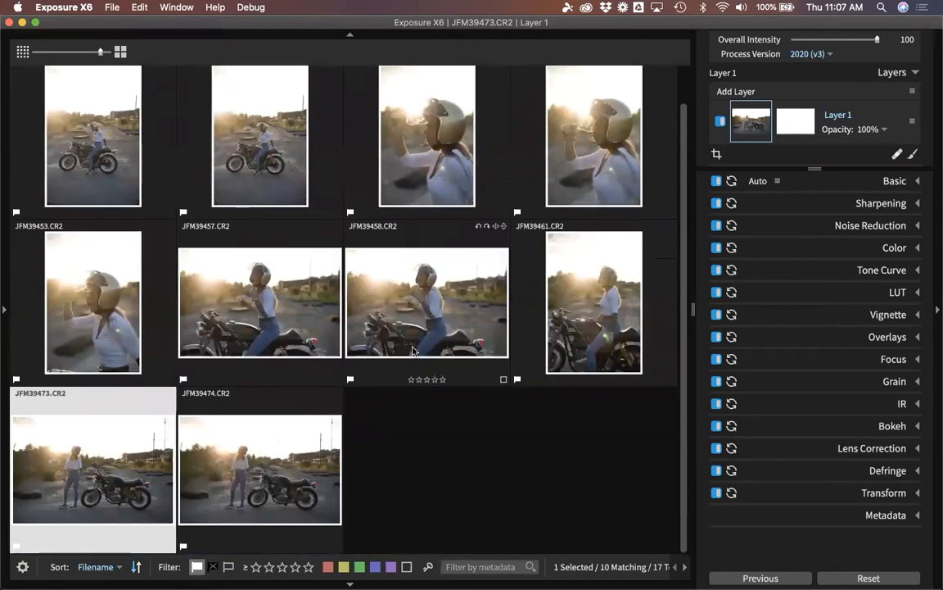
scroll(413, 351, "up", 1)
scroll(414, 351, "down", 1)
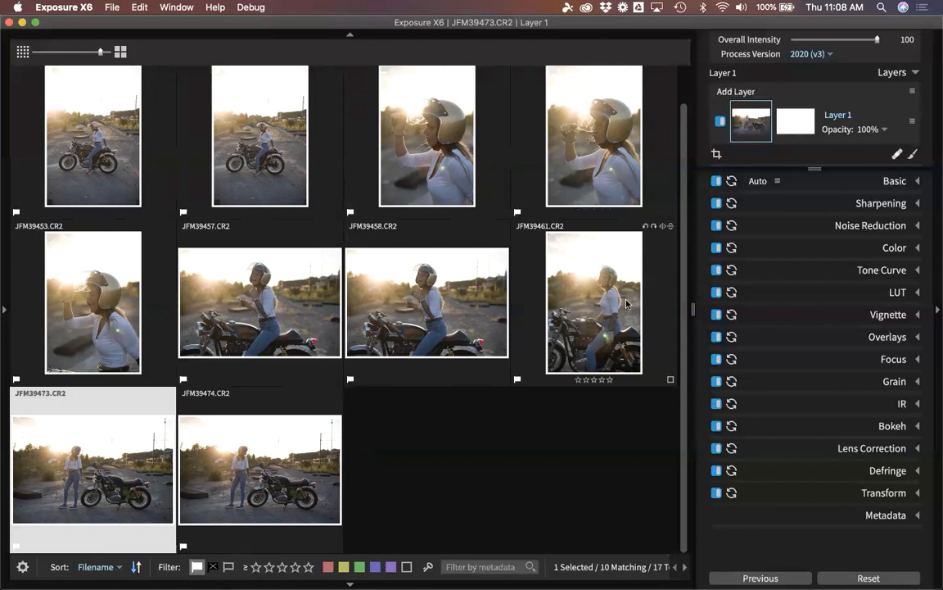
Select all ten photos, apply Auto Enhance to them, and open JFM39442 in single-image view.
left_click(491, 455)
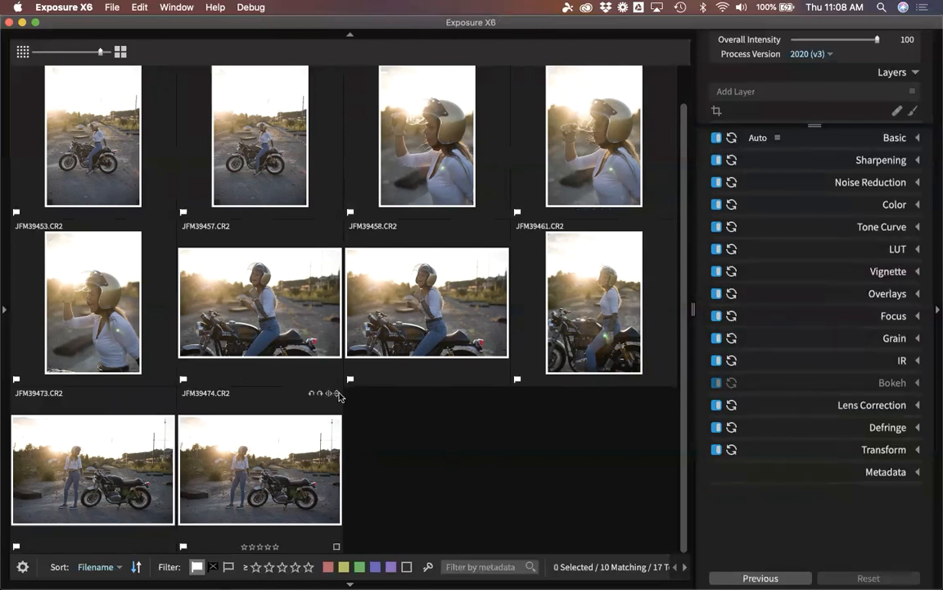
key("super+a")
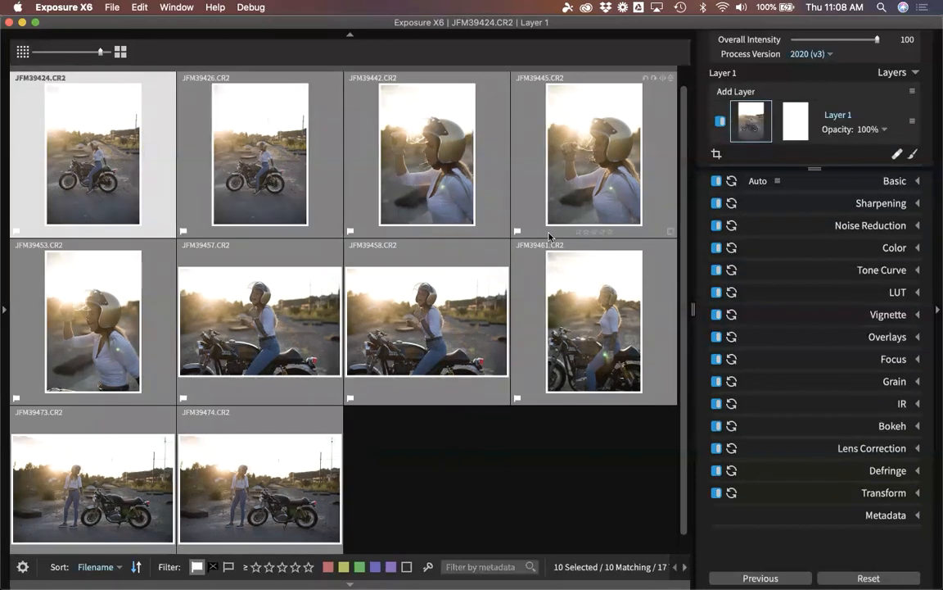
left_click(777, 180)
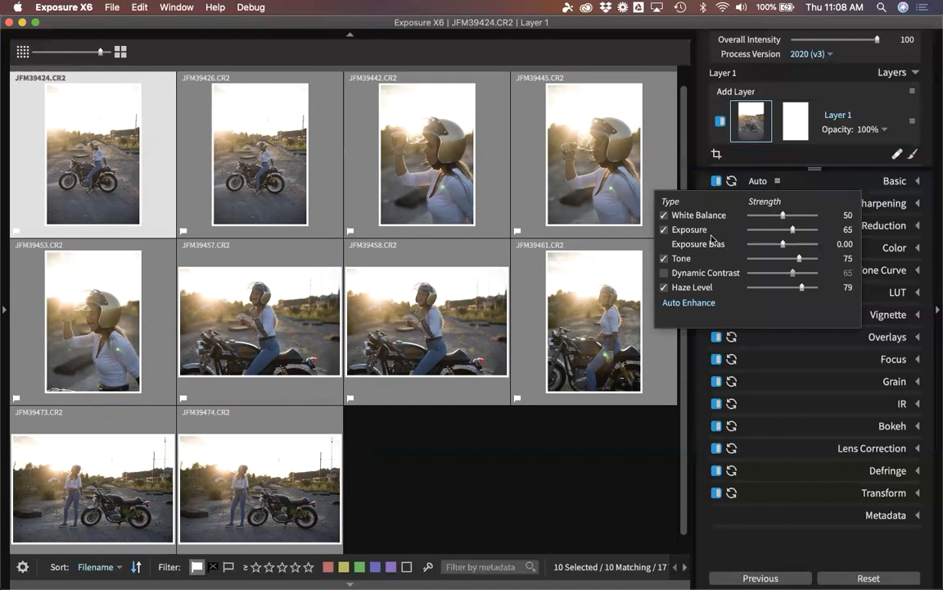
left_click(707, 303)
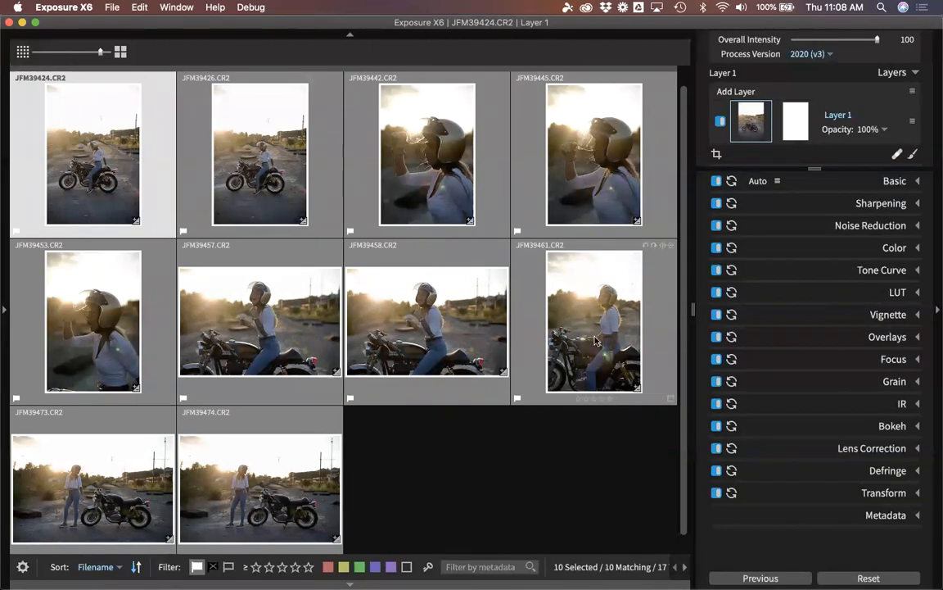
double_click(425, 156)
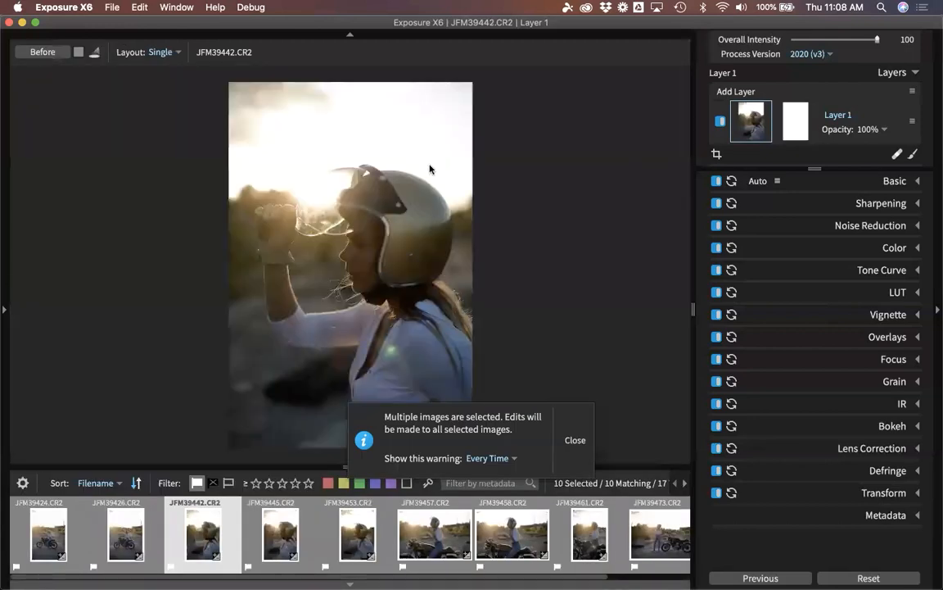
Dismiss the multiple-selection warning and set Auto Enhance's Exposure Bias to 0.37.
left_click_drag(549, 406, 530, 214)
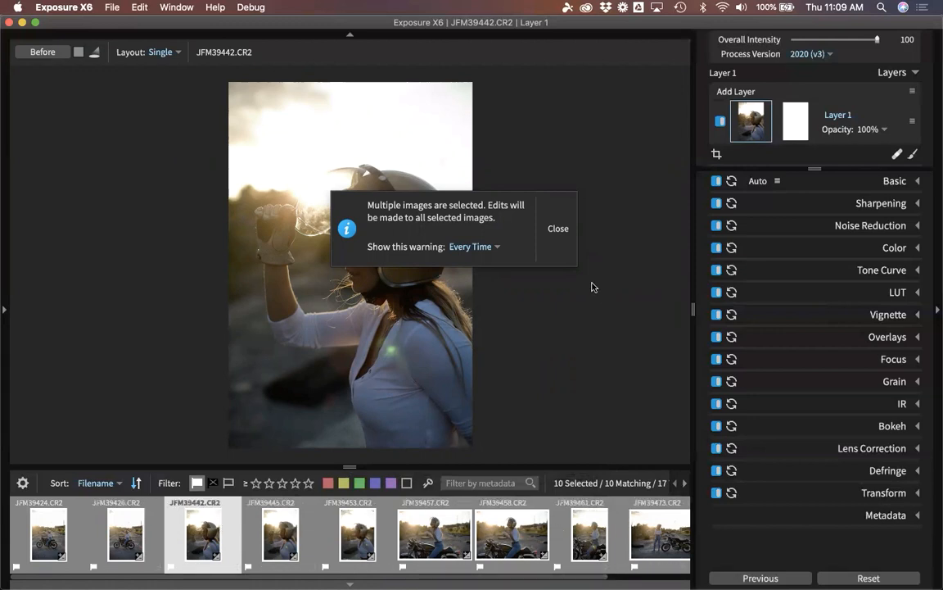
left_click(558, 232)
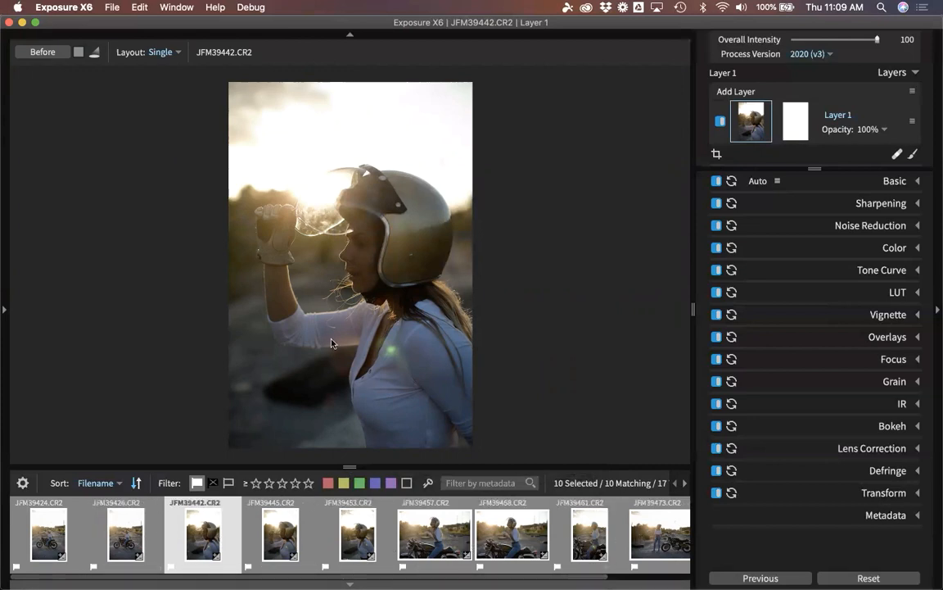
left_click(777, 182)
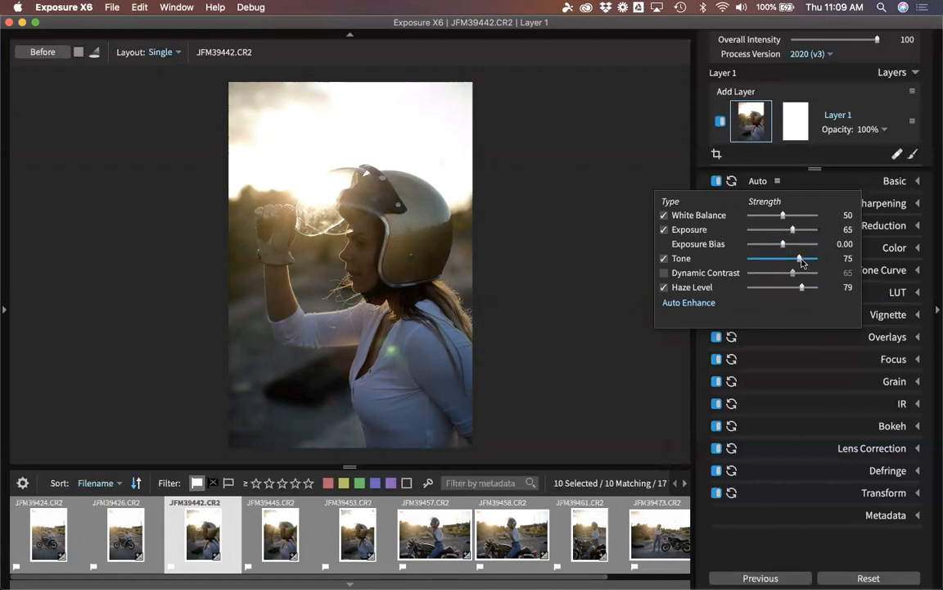
left_click_drag(783, 244, 792, 246)
left_click(819, 551)
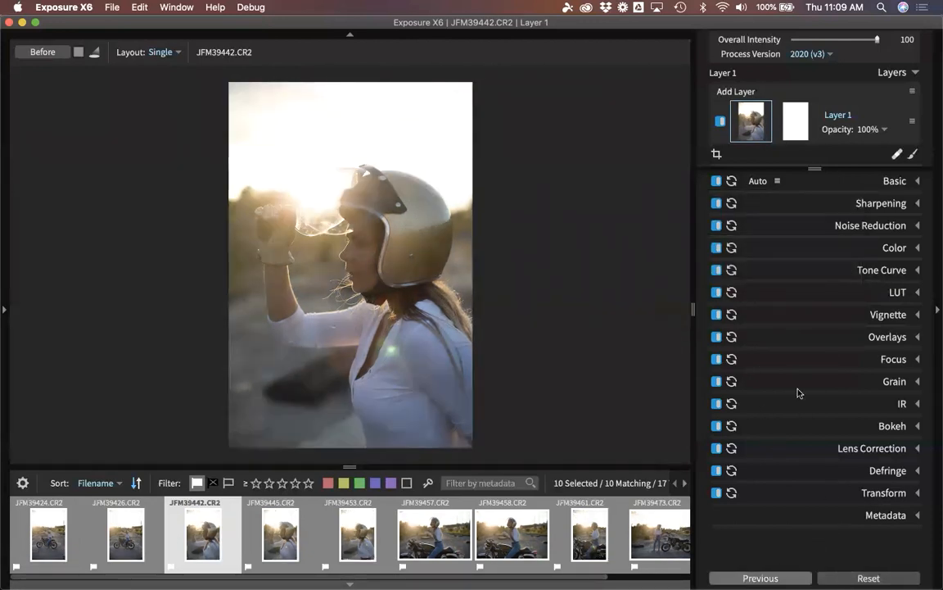
Reapply Auto Enhance, then return to the grid with no photos selected.
left_click(763, 187)
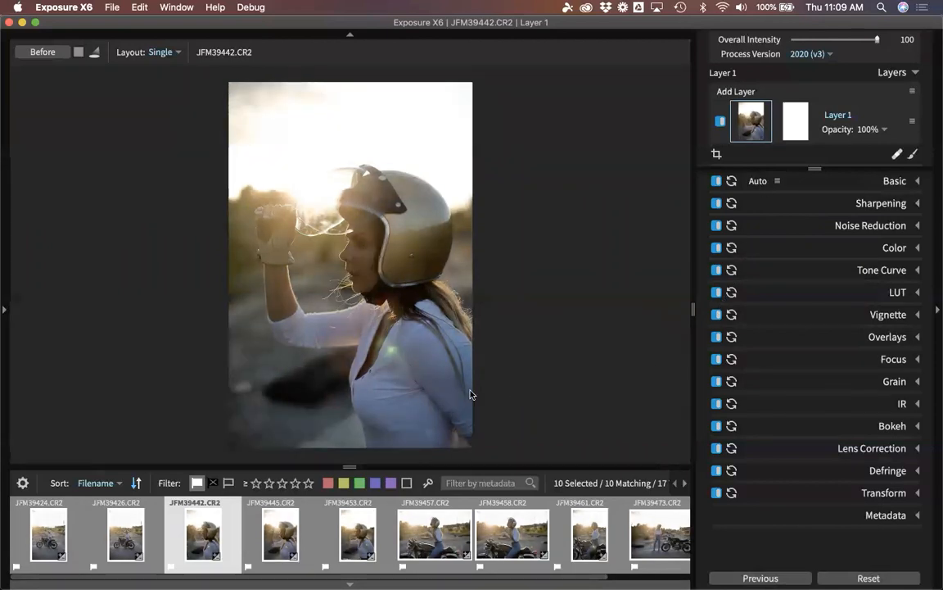
key("g")
left_click(475, 483)
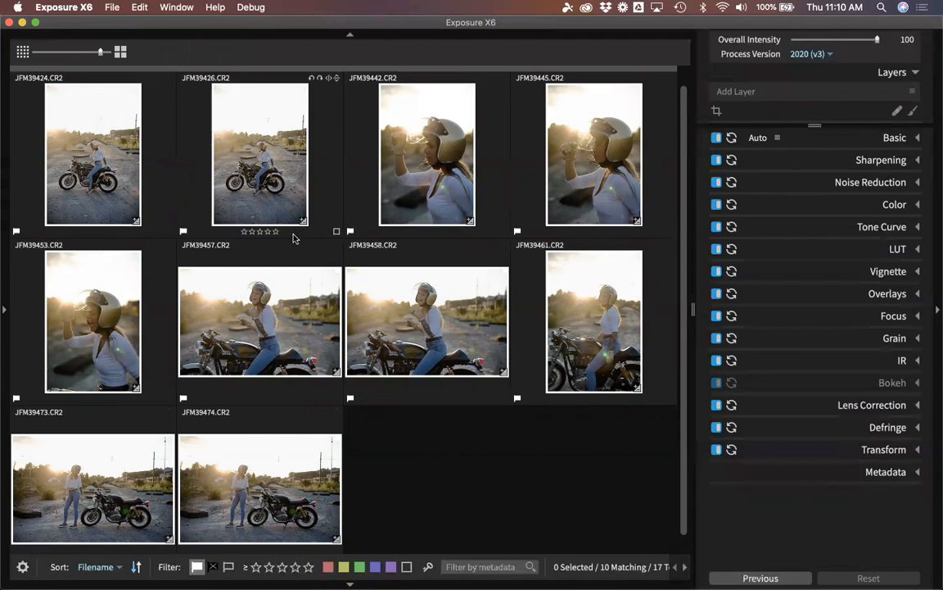
Select all ten photos and rename Layer 1 to 'Auto Adjustments'.
left_click(72, 126)
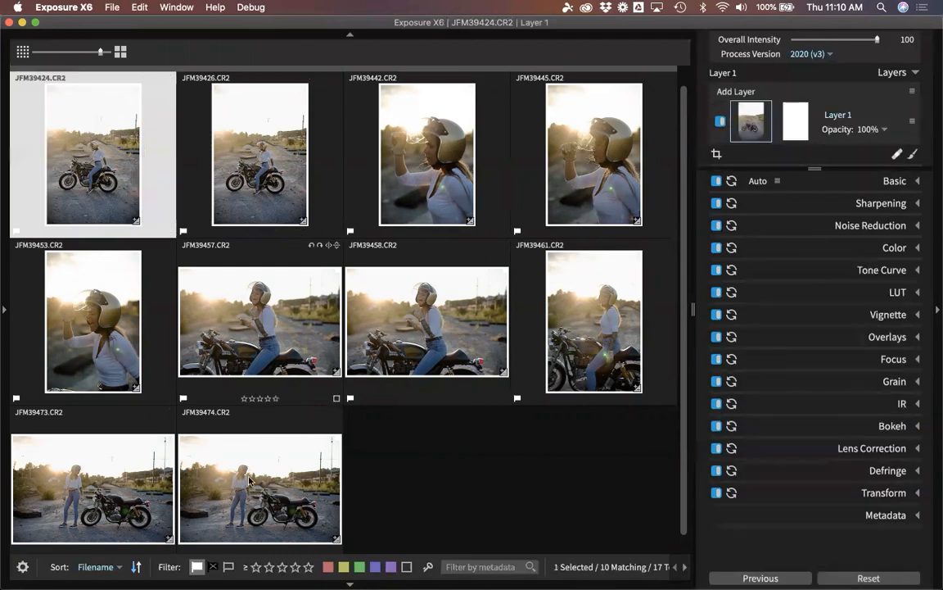
key("super+a")
scroll(248, 484, "down", 1)
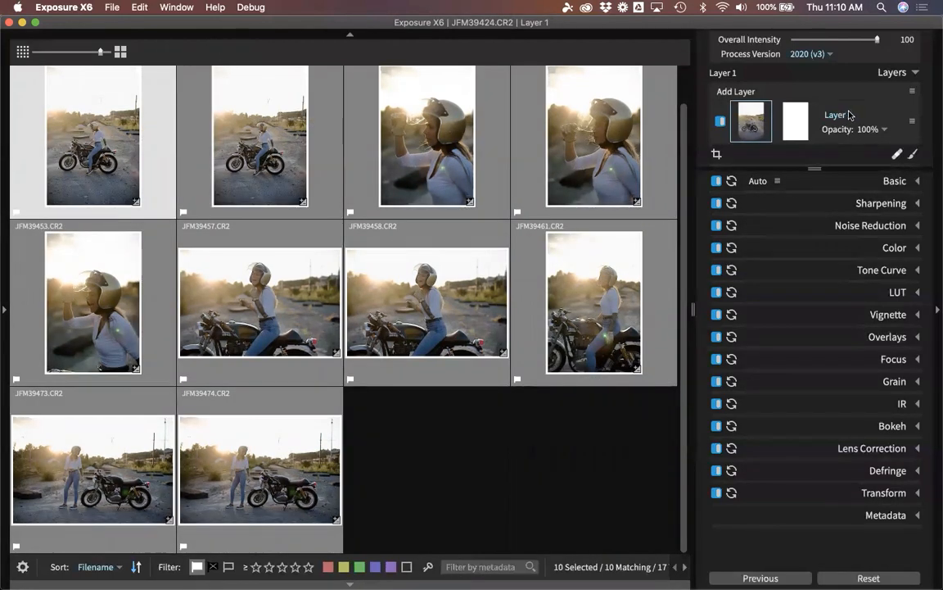
right_click(823, 116)
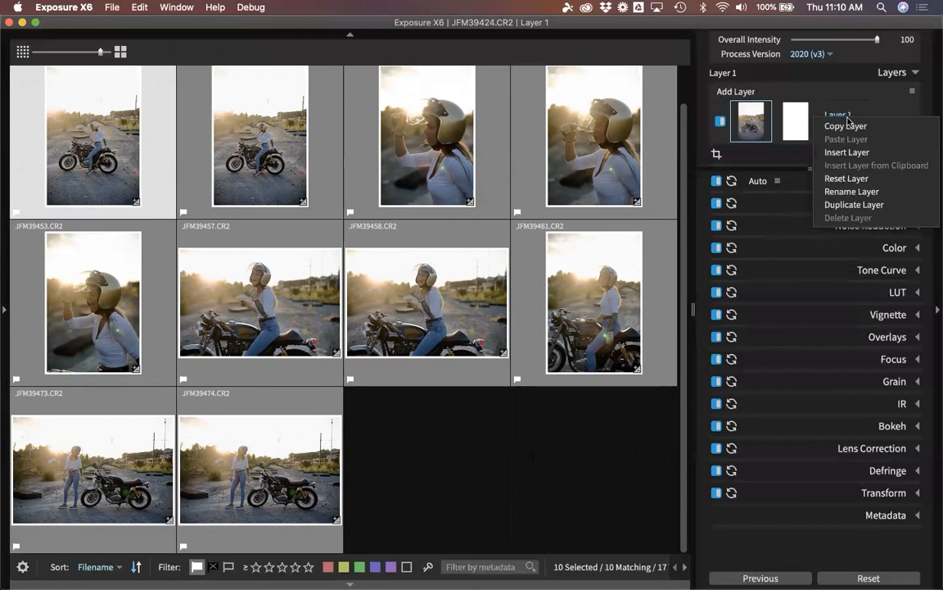
left_click(856, 191)
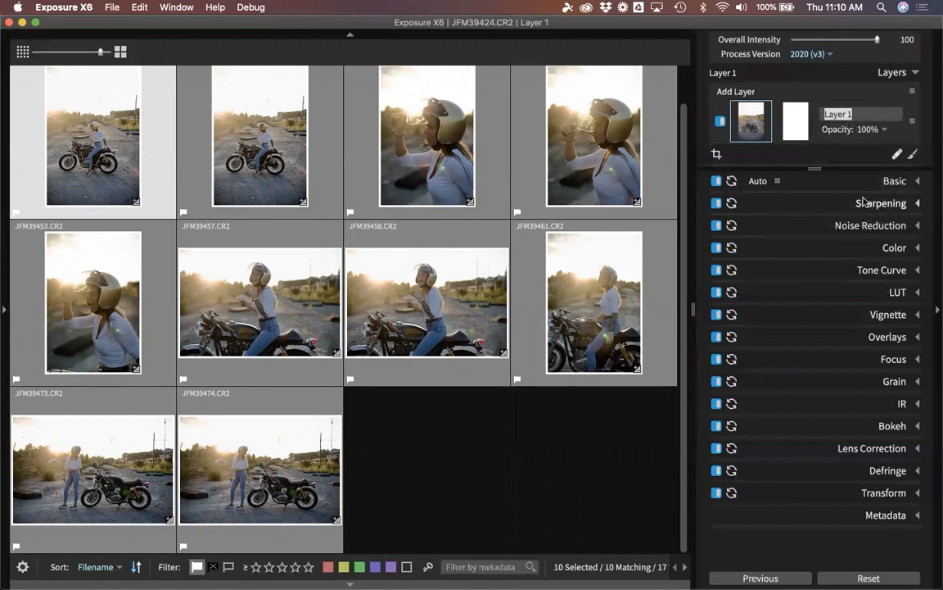
type("Auto Adjustments")
key("Return")
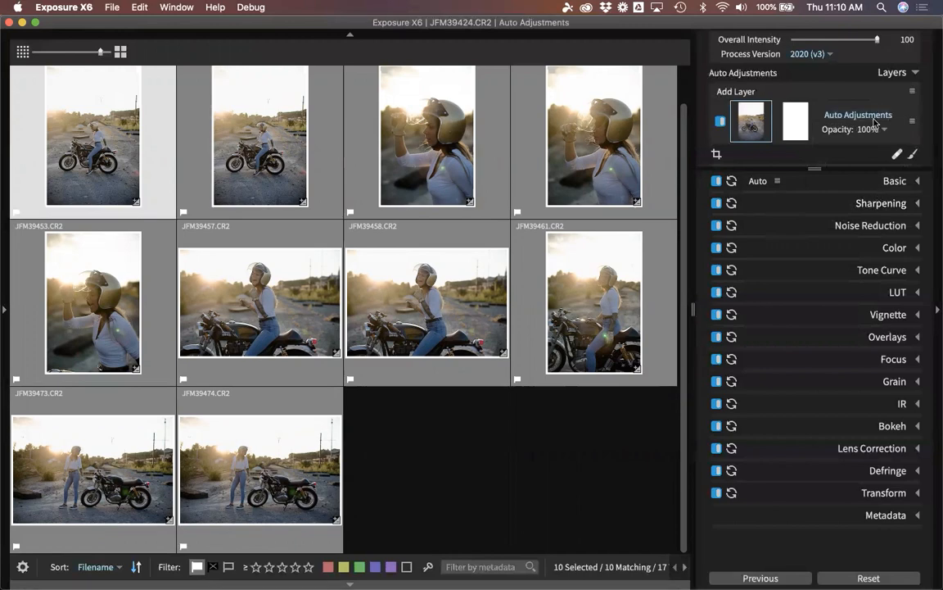
Check a few thumbnails, then open JFM39424 in the single-image view above the filmstrip.
left_click(524, 493)
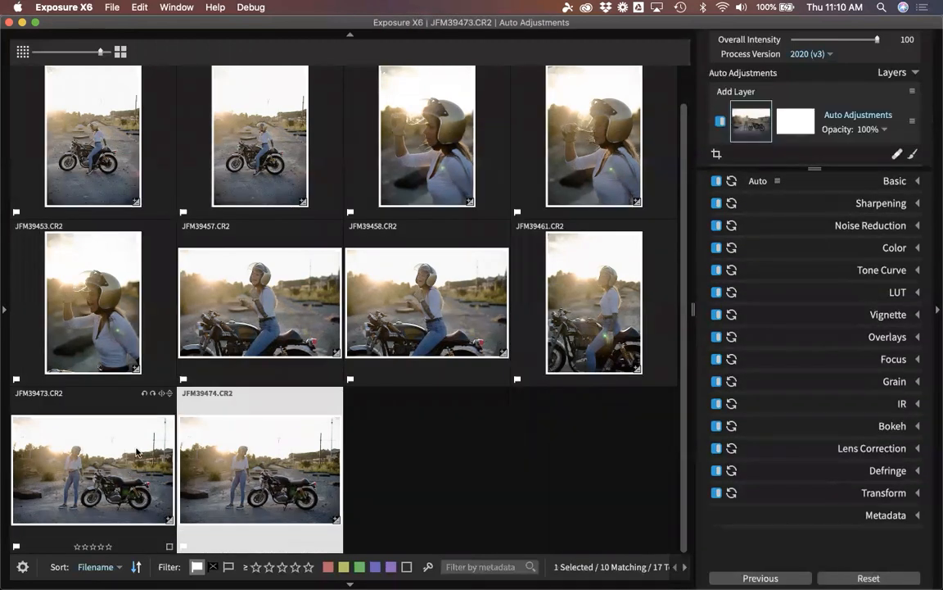
left_click(119, 417)
left_click(146, 315)
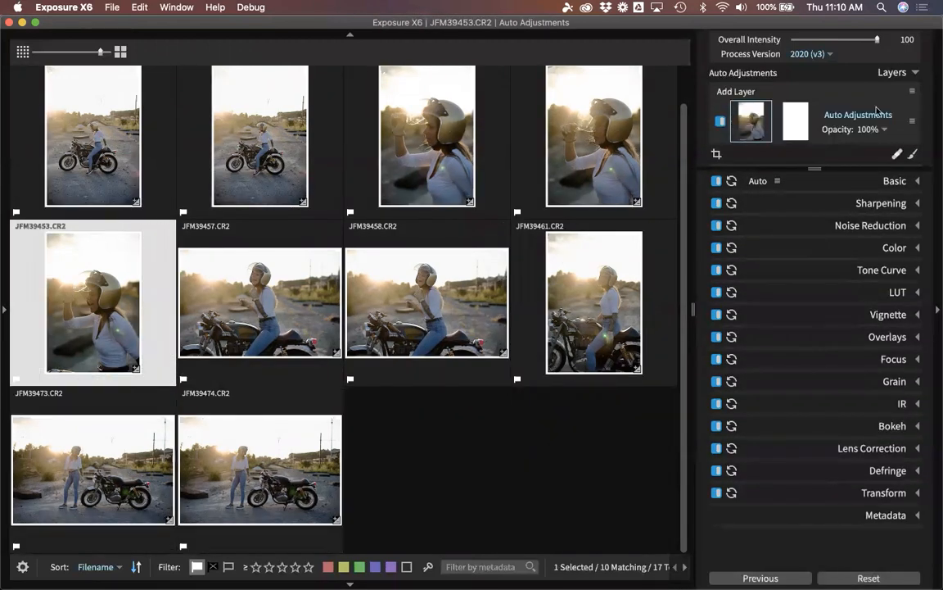
left_click(617, 446)
left_click(119, 139)
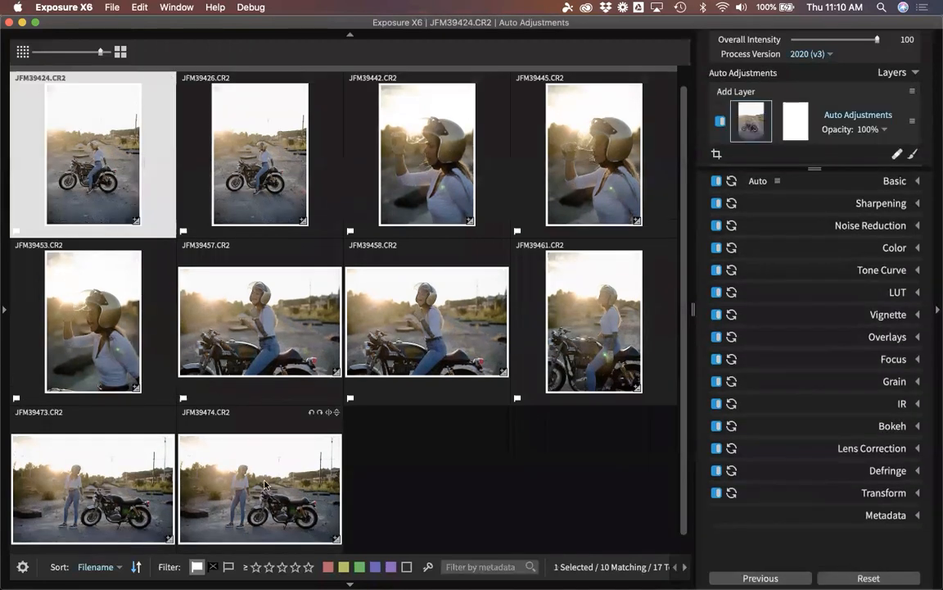
double_click(106, 182)
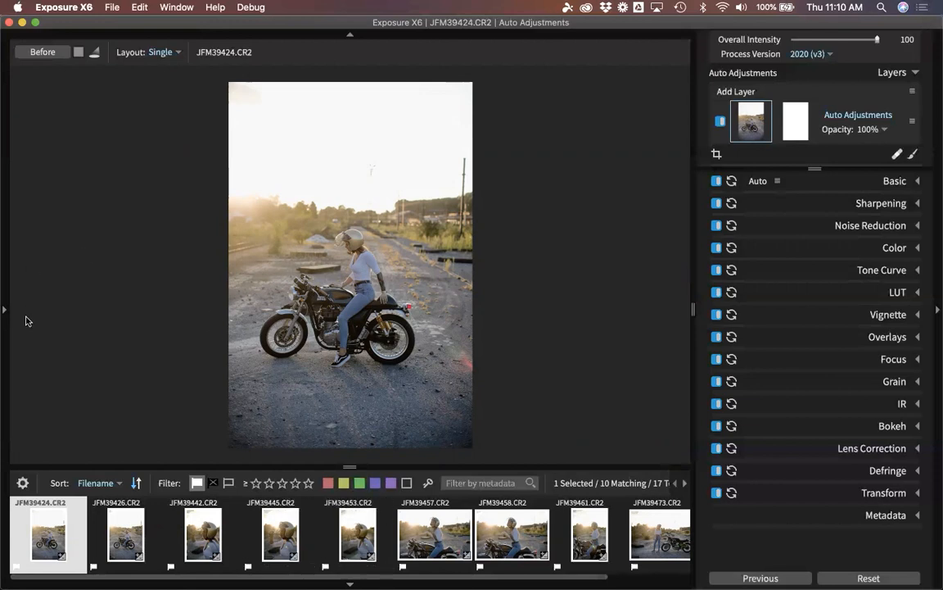
Select all ten photos and reveal the left panel with the preset categories expanded.
key("super+a")
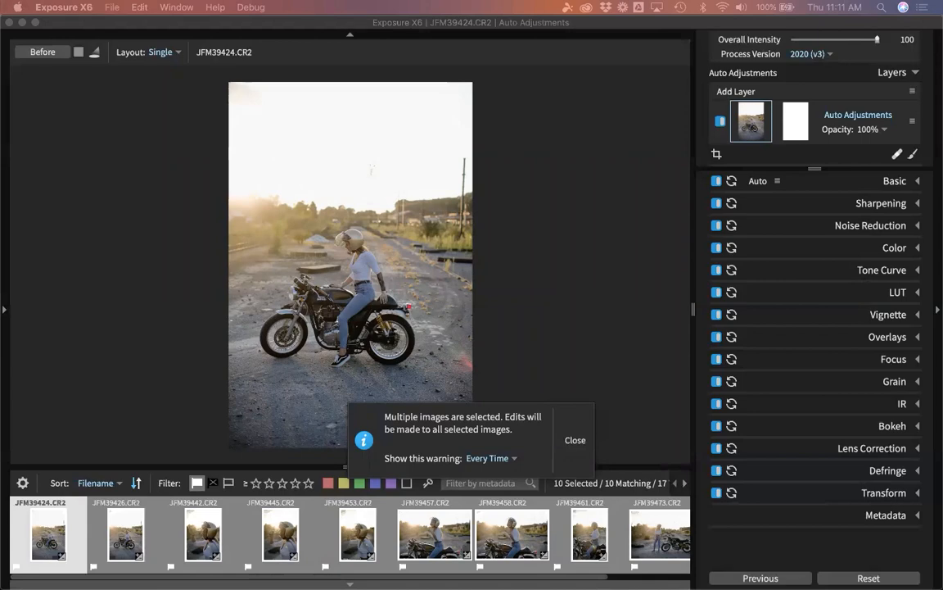
left_click(4, 225)
left_click_drag(45, 298, 47, 144)
left_click(47, 141)
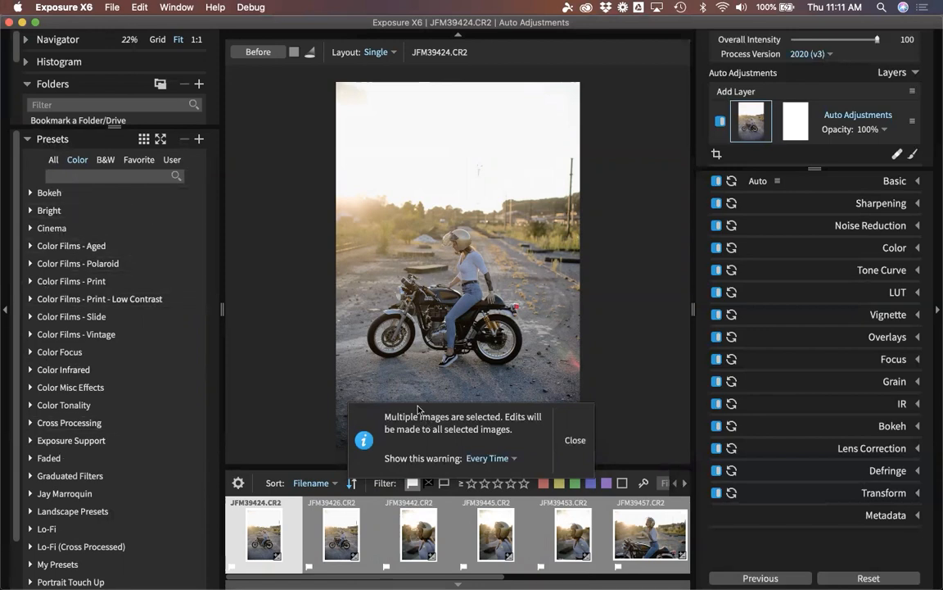
Close the multiple-selection warning, browse the Color Films - Print presets, then collapse that group.
left_click(567, 440)
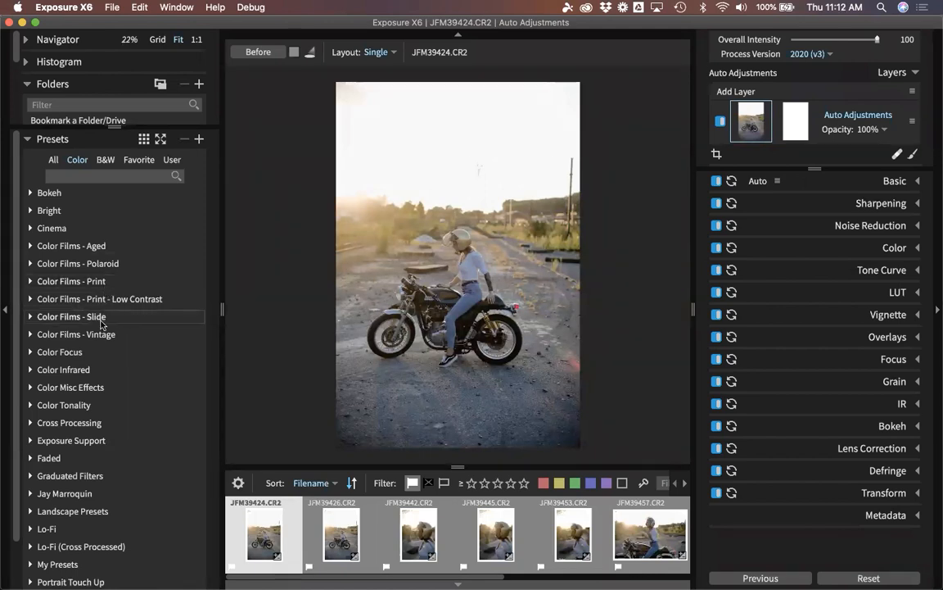
left_click(76, 285)
scroll(71, 282, "down", 2)
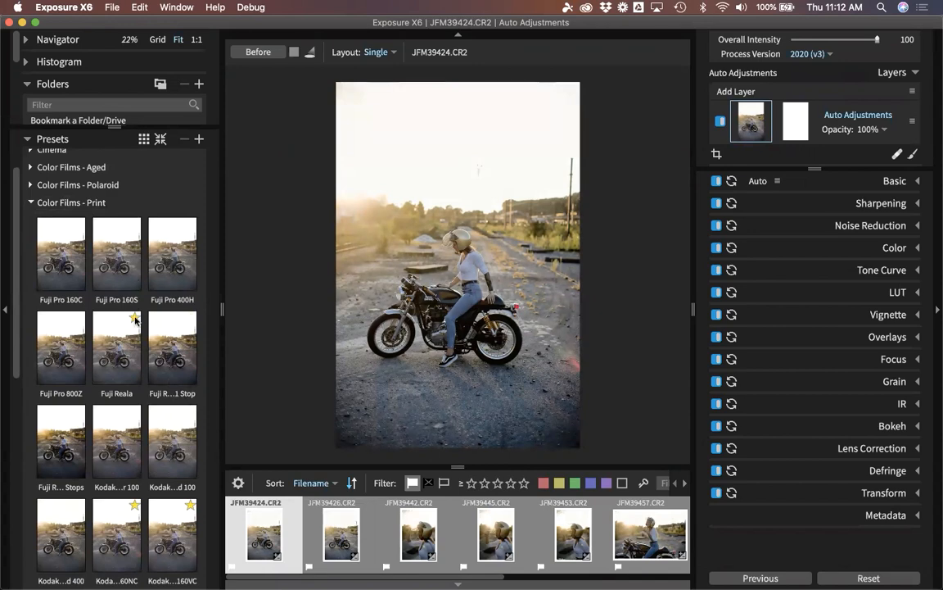
left_click(93, 205)
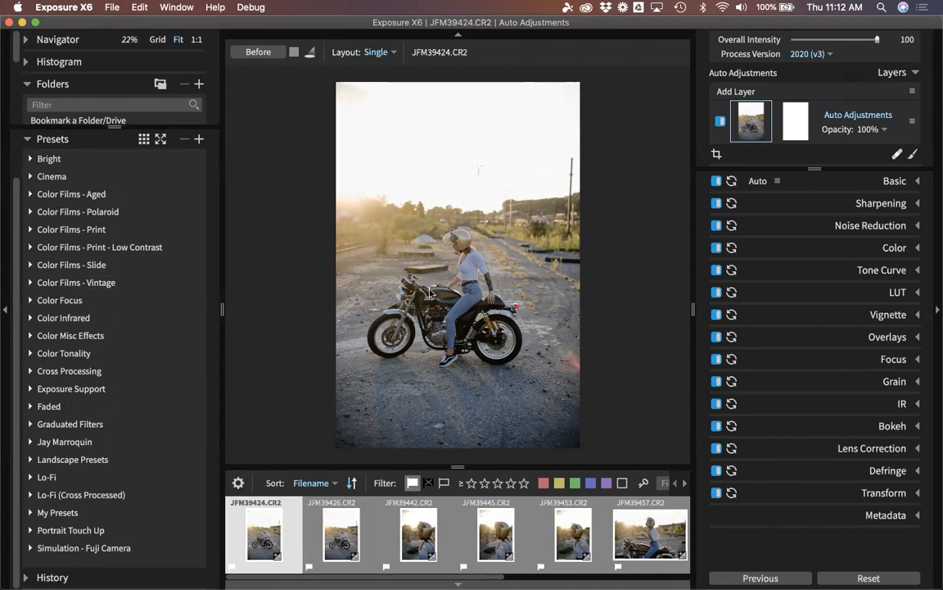
Zoom JFM39424 to 50% and pan so the rider and motorcycle fill the view.
left_click(407, 309)
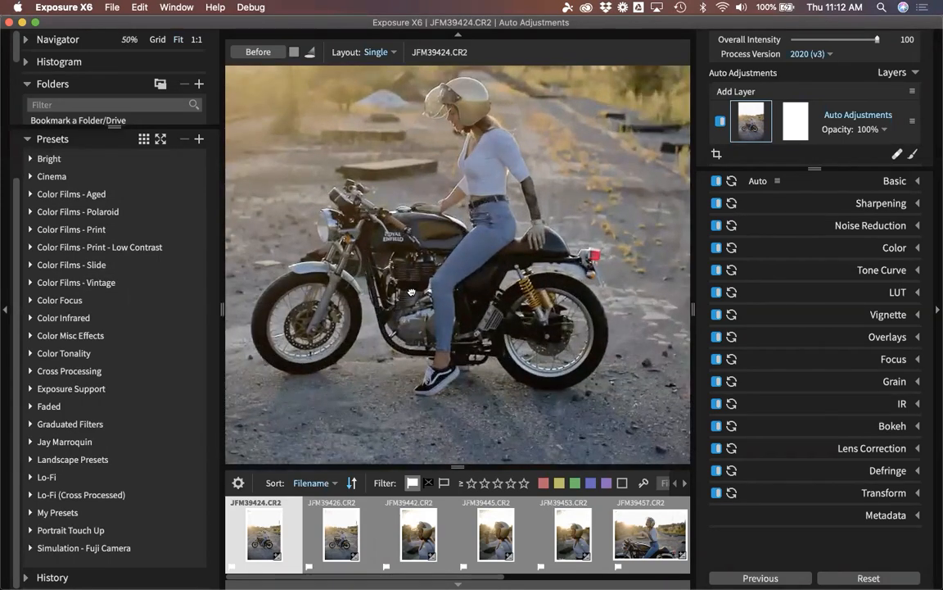
left_click_drag(371, 264, 470, 307)
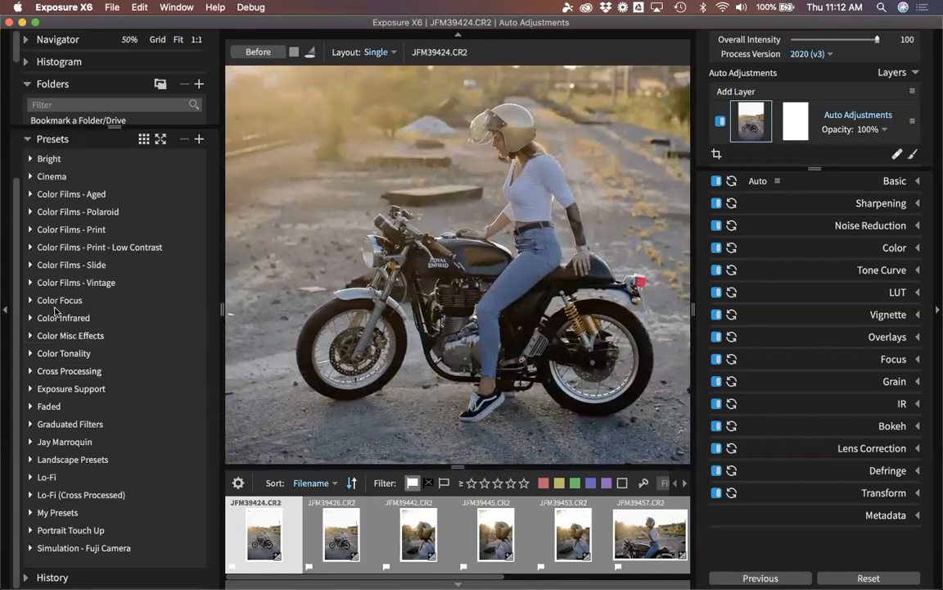
Expand Color Films - Vintage and show its presets as a text list, scrolling through the names.
left_click(29, 283)
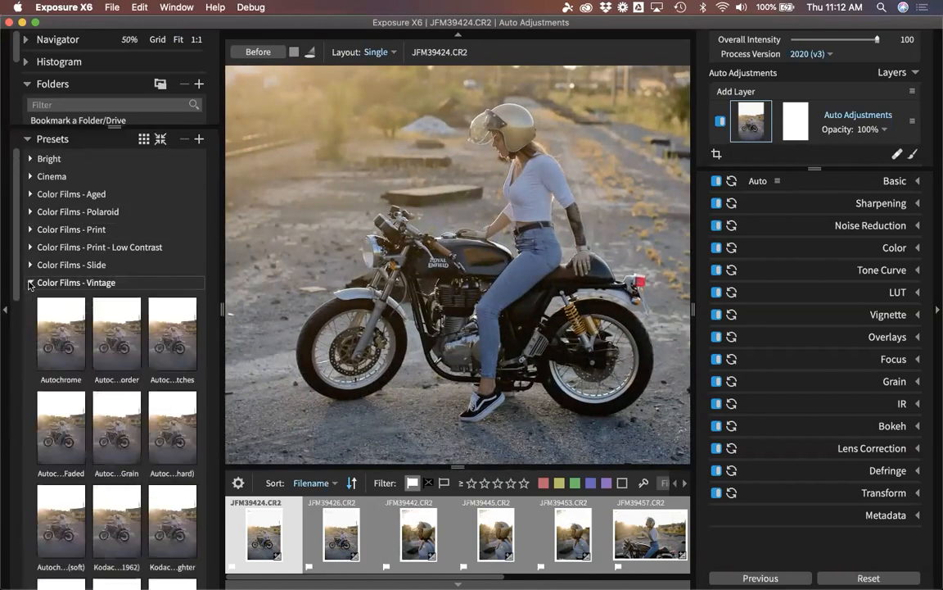
left_click(143, 140)
left_click(143, 141)
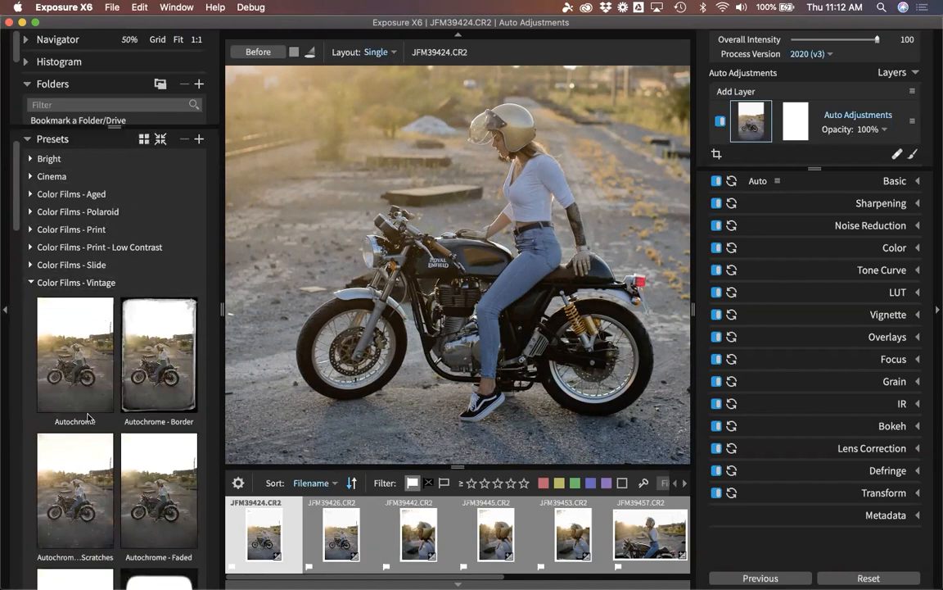
left_click(144, 140)
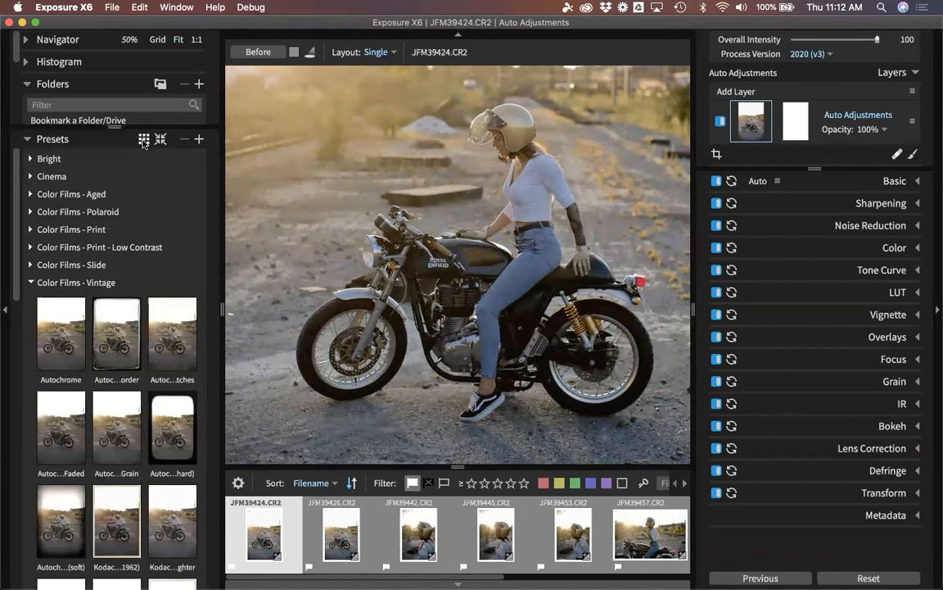
left_click(143, 141)
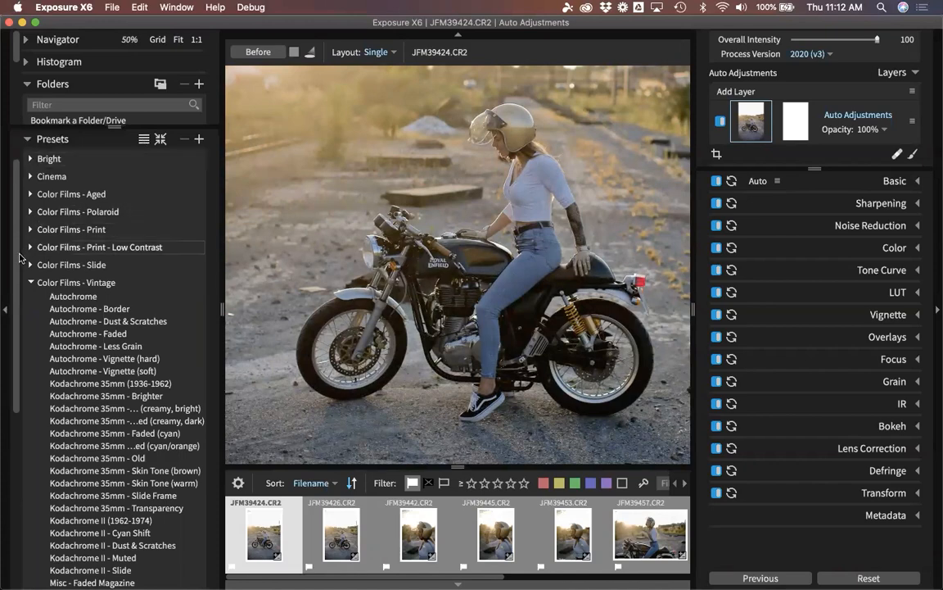
scroll(20, 236, "down", 3)
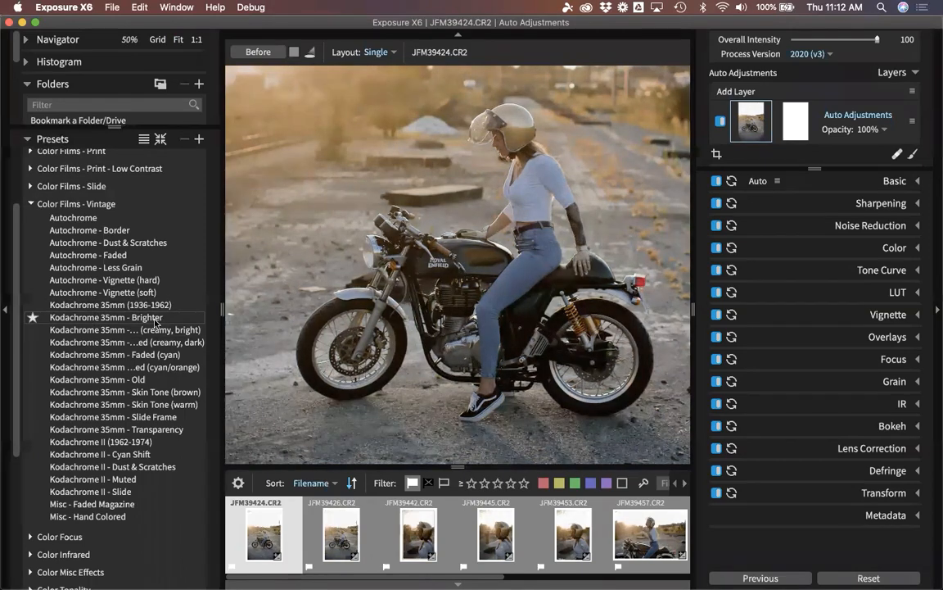
Add Kodachrome 35mm - Brighter as a new preset layer, hide the left panels, and return to the grid.
right_click(153, 321)
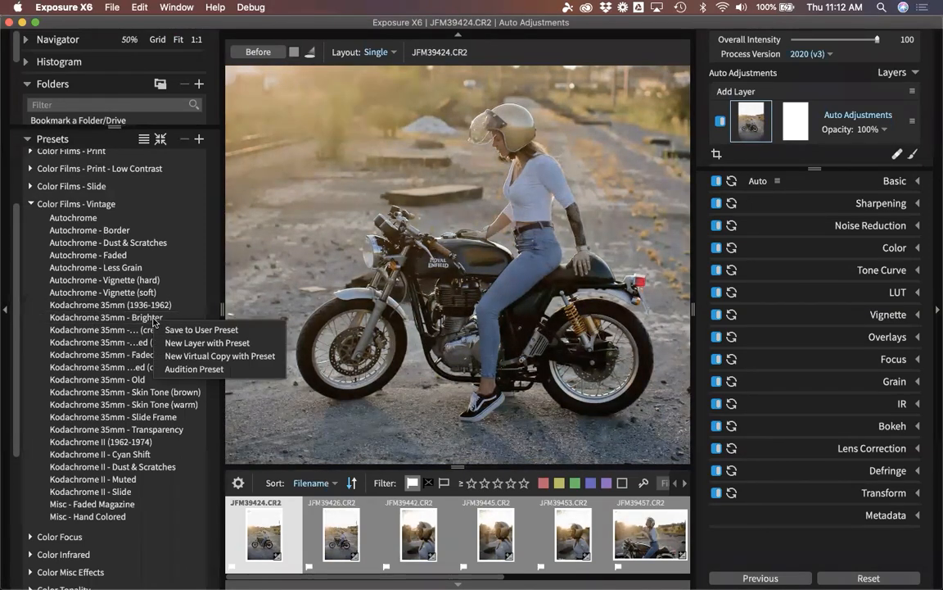
left_click(211, 344)
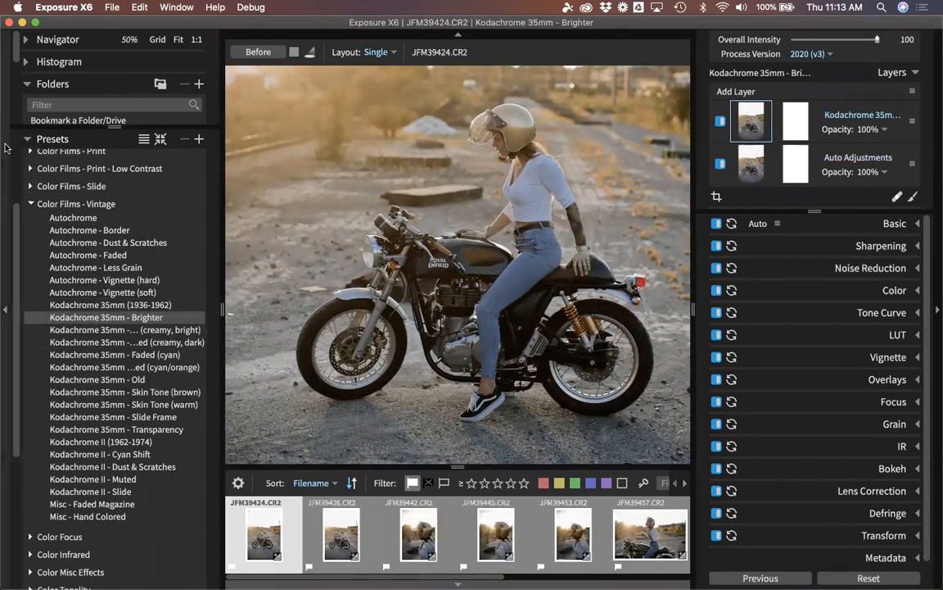
left_click(4, 308)
key("g")
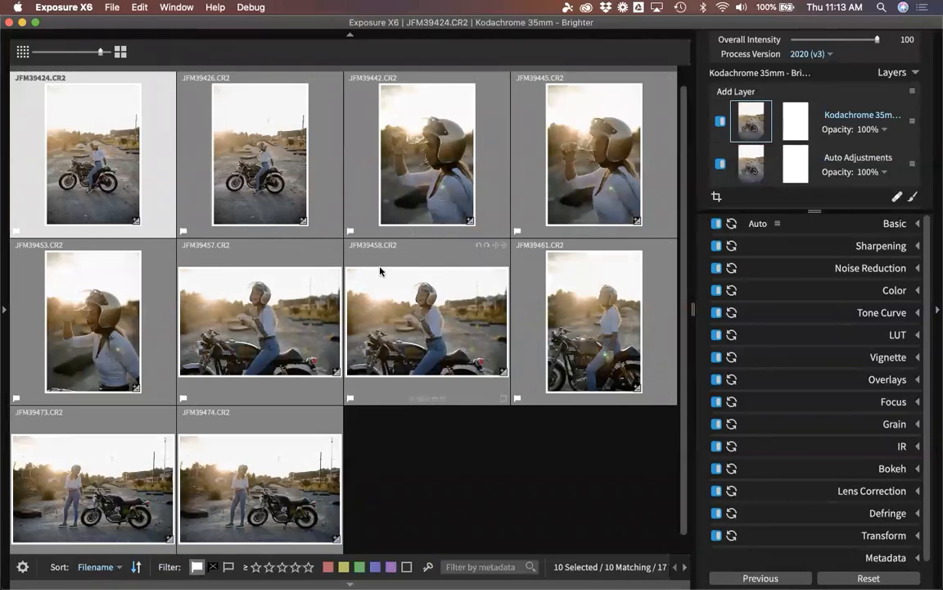
Lower the Kodachrome 35mm - Brighter layer's opacity to 47% and clear the grid selection.
left_click(885, 131)
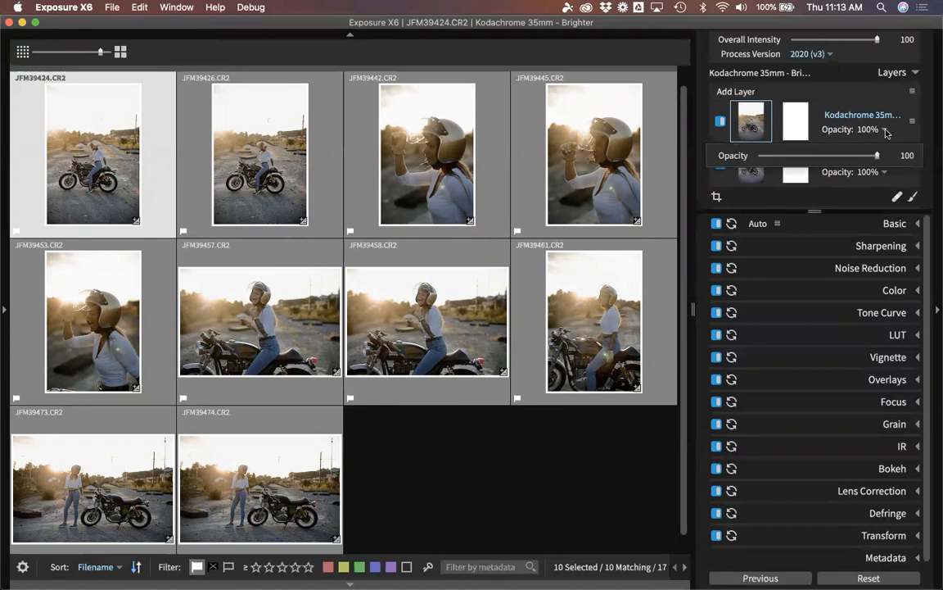
left_click_drag(878, 156, 816, 158)
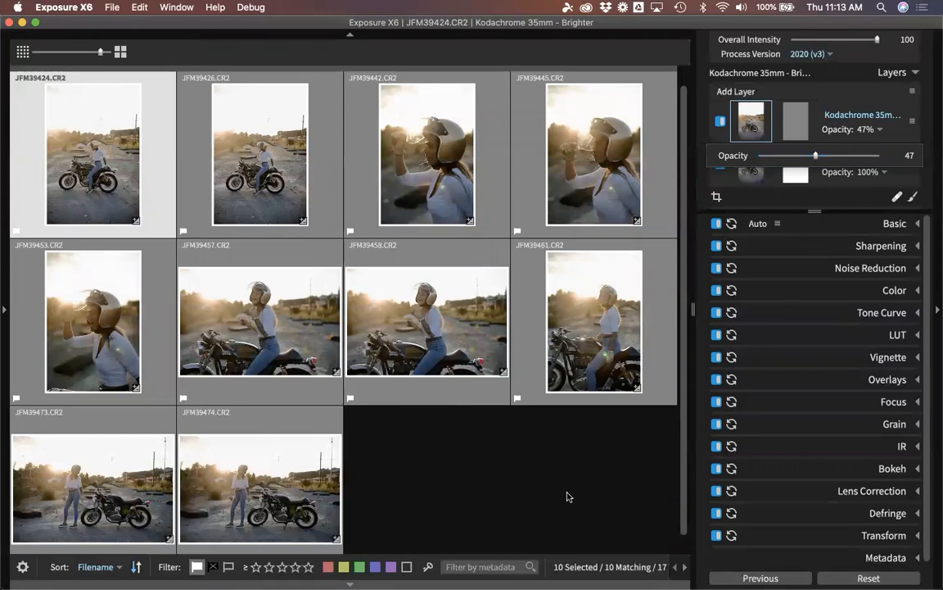
left_click(506, 447)
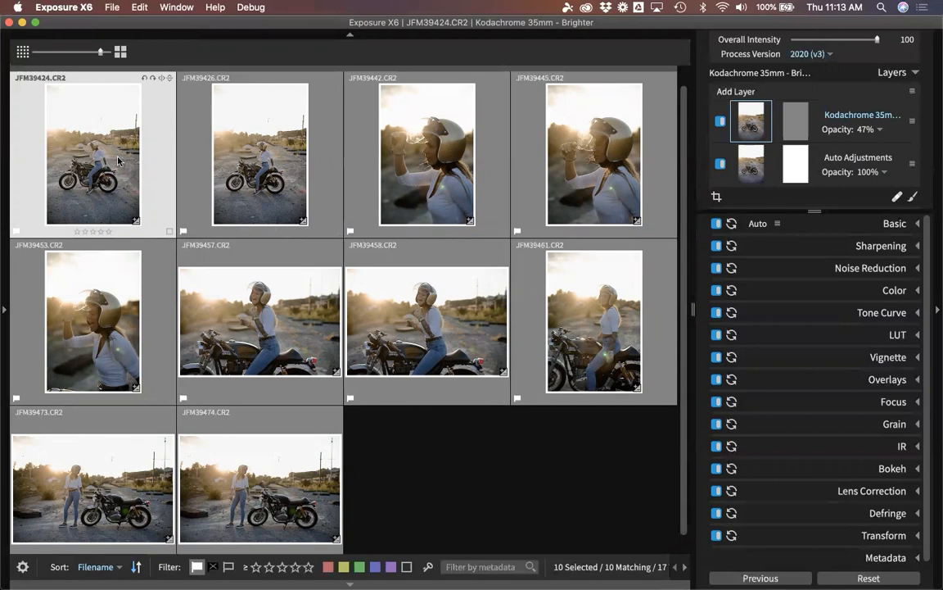
left_click(373, 492)
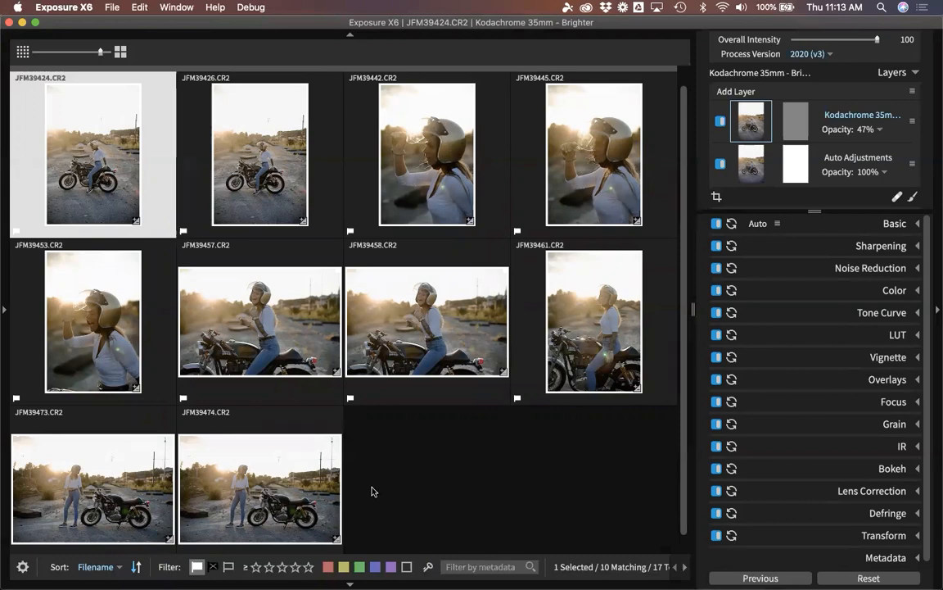
left_click(406, 421)
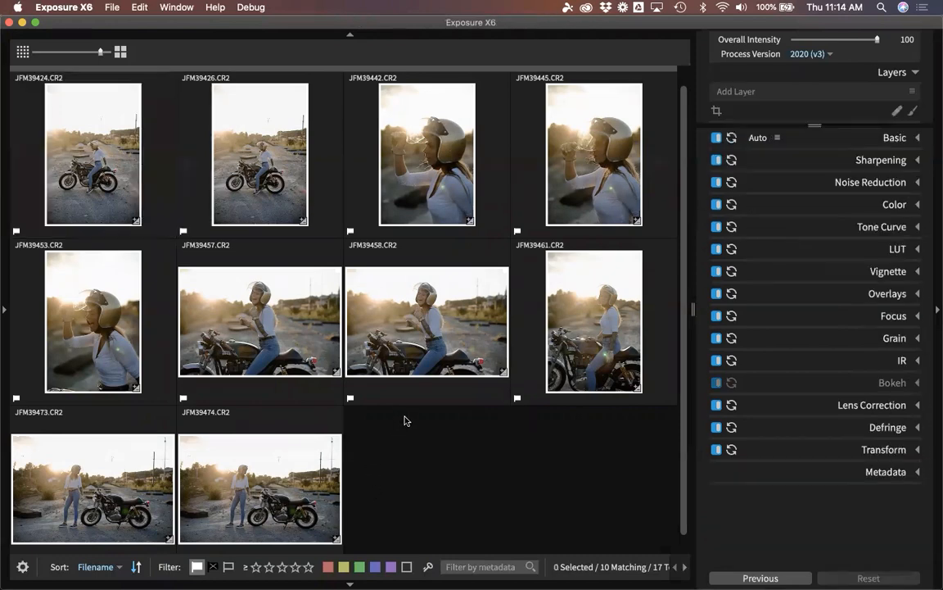
Open JFM39424 in the single-photo view with the filmstrip hidden.
double_click(107, 160)
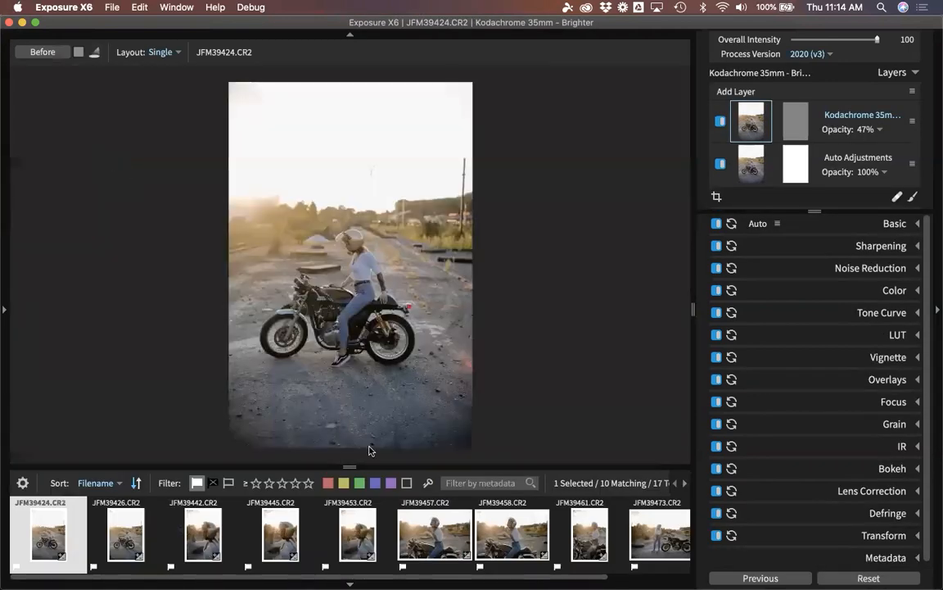
left_click(350, 466)
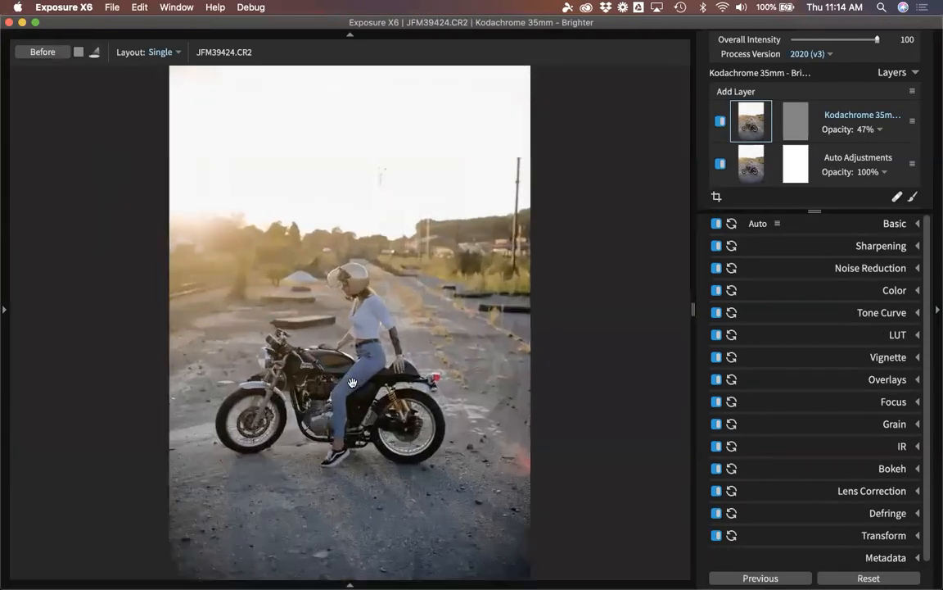
scroll(352, 383, "up", 5)
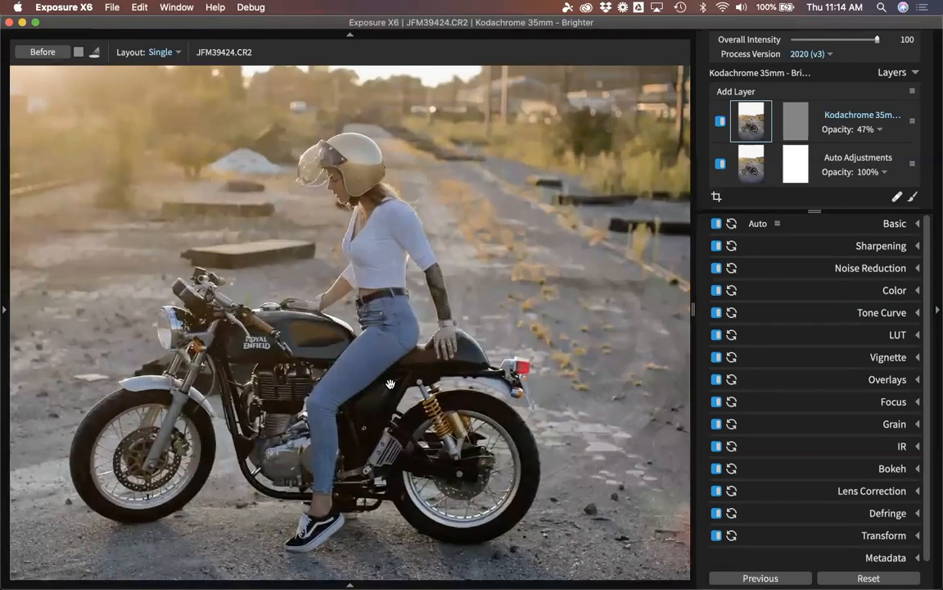
scroll(381, 353, "down", 5)
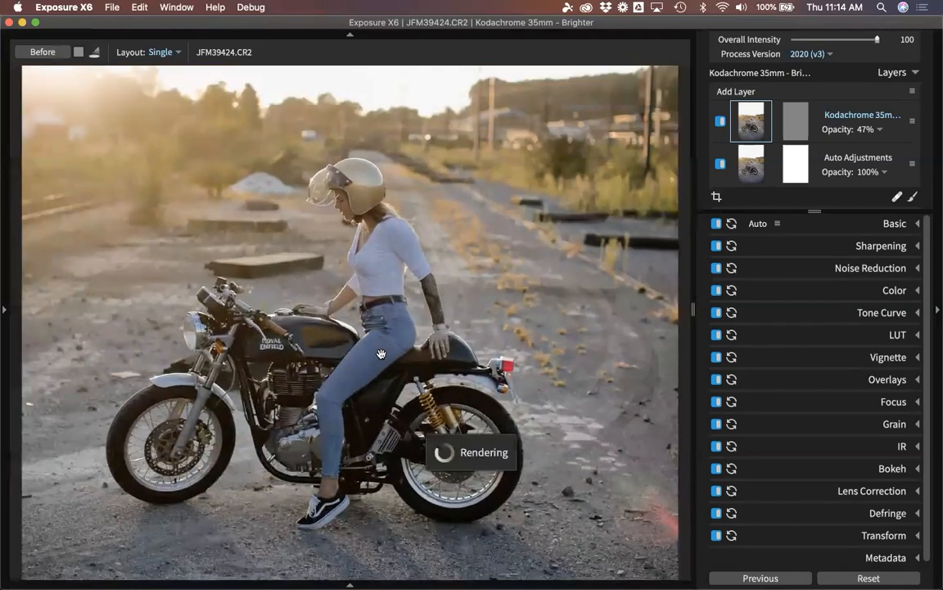
Reopen JFM39424 from the grid and zoom in on the rider and motorcycle.
key("g")
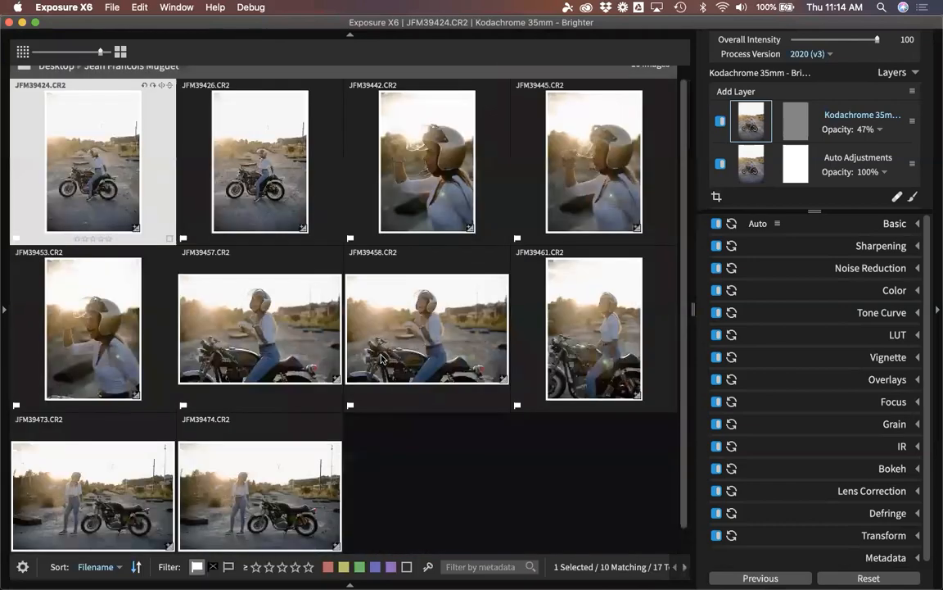
double_click(102, 168)
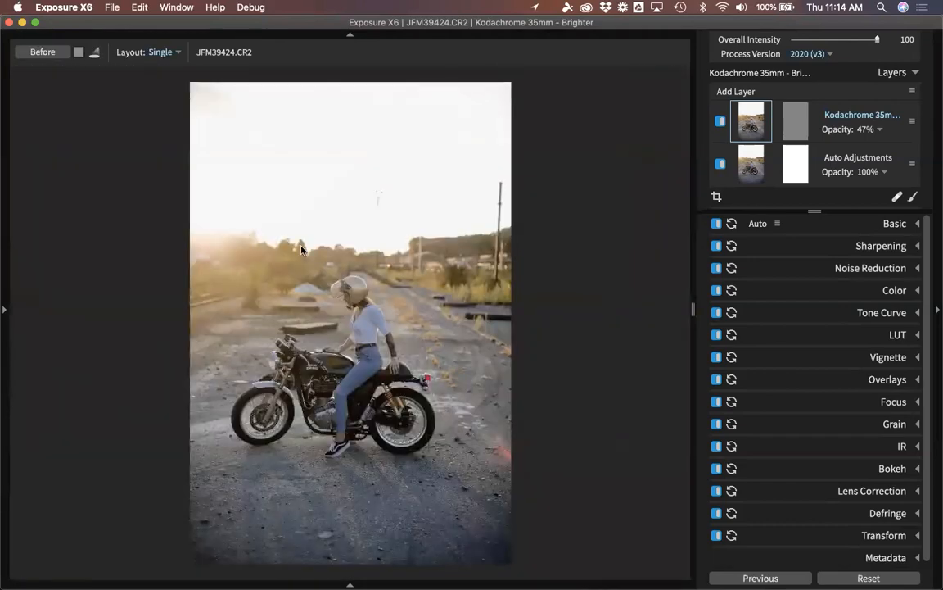
left_click(301, 249)
left_click_drag(455, 473, 382, 183)
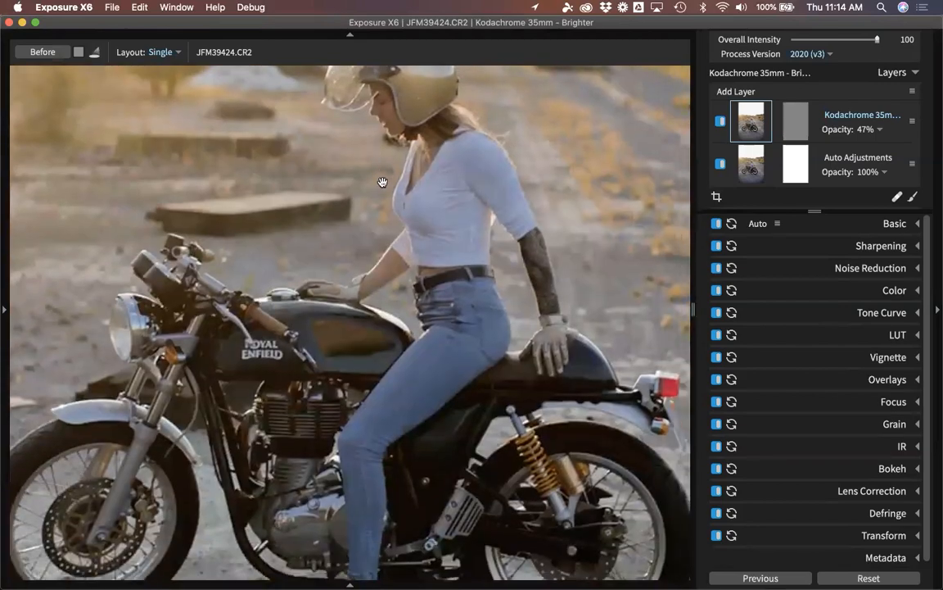
scroll(246, 373, "down", 5)
scroll(246, 373, "left", 5)
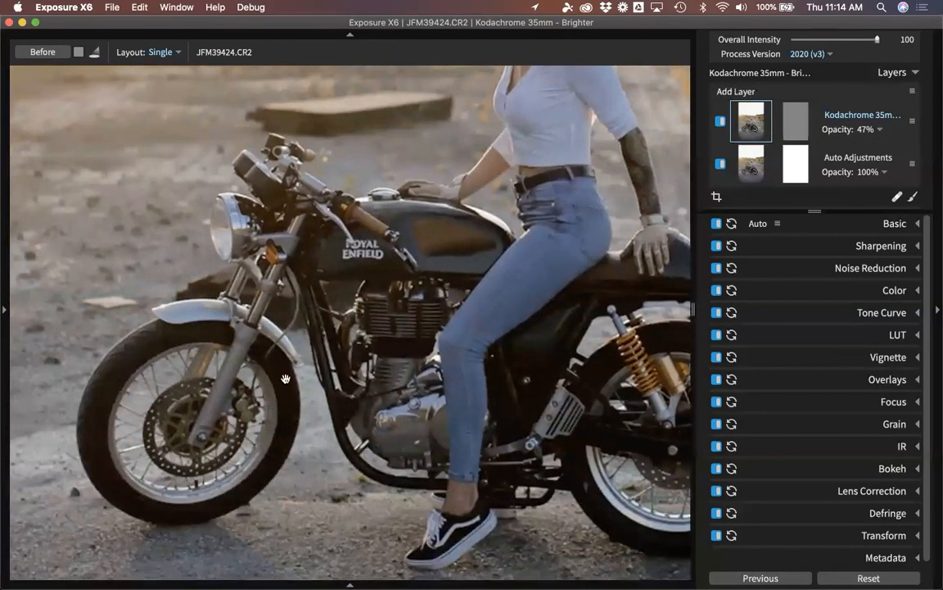
left_click_drag(508, 301, 319, 343)
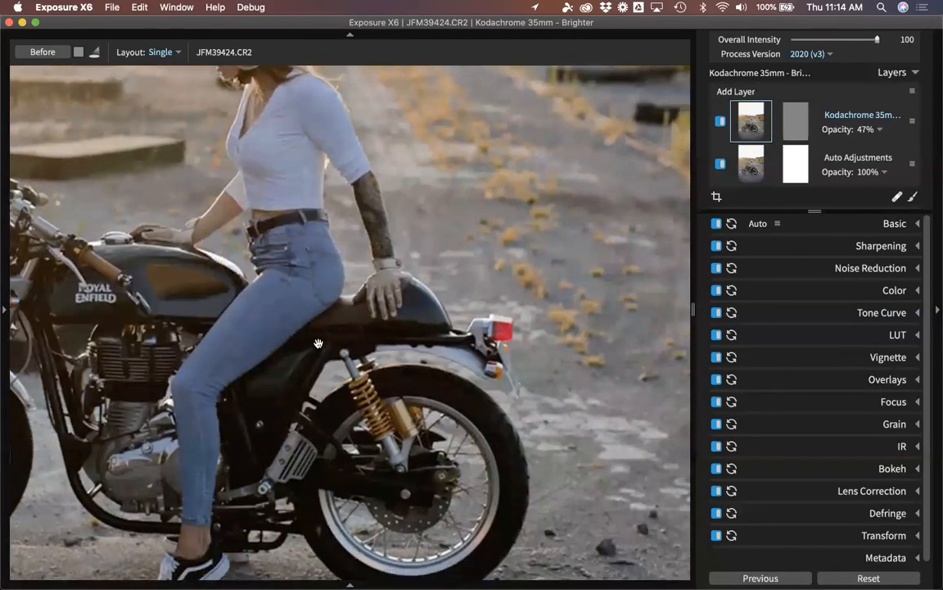
Pan around the zoomed photo, fit it back, then zoom in on the sky above the helmet.
scroll(524, 402, "up", 8)
scroll(524, 401, "left", 8)
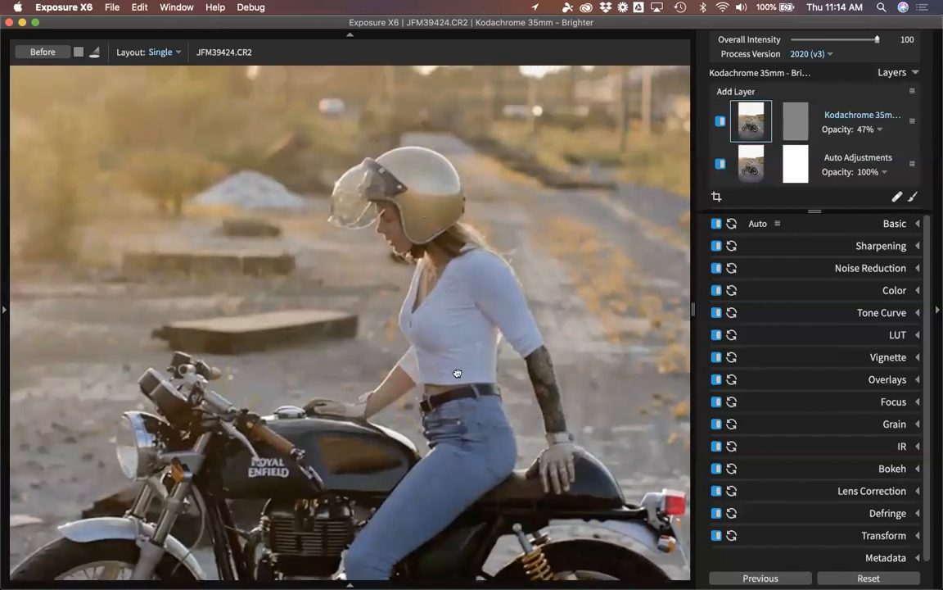
scroll(432, 375, "up", 5)
scroll(511, 366, "down", 4)
scroll(512, 366, "right", 3)
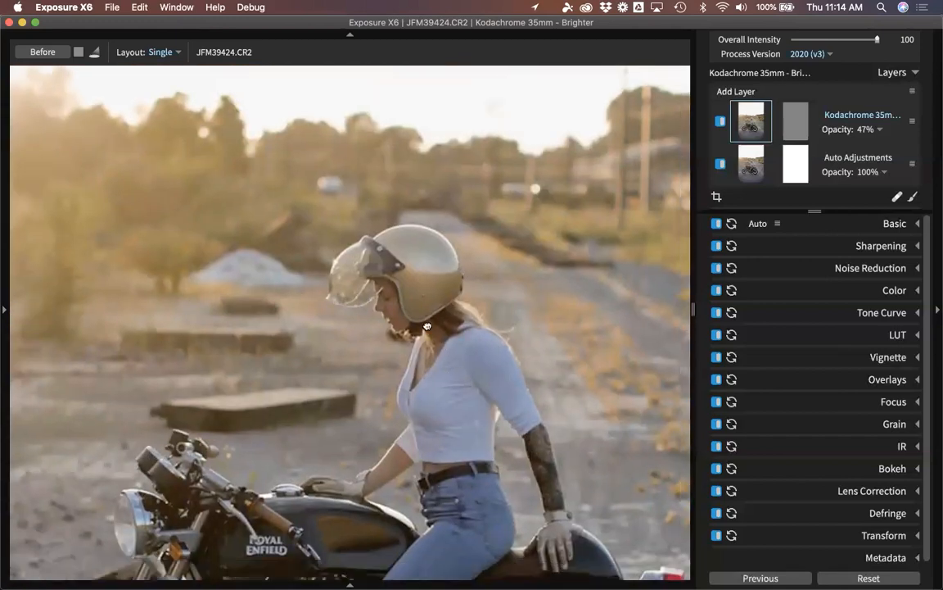
left_click(422, 328)
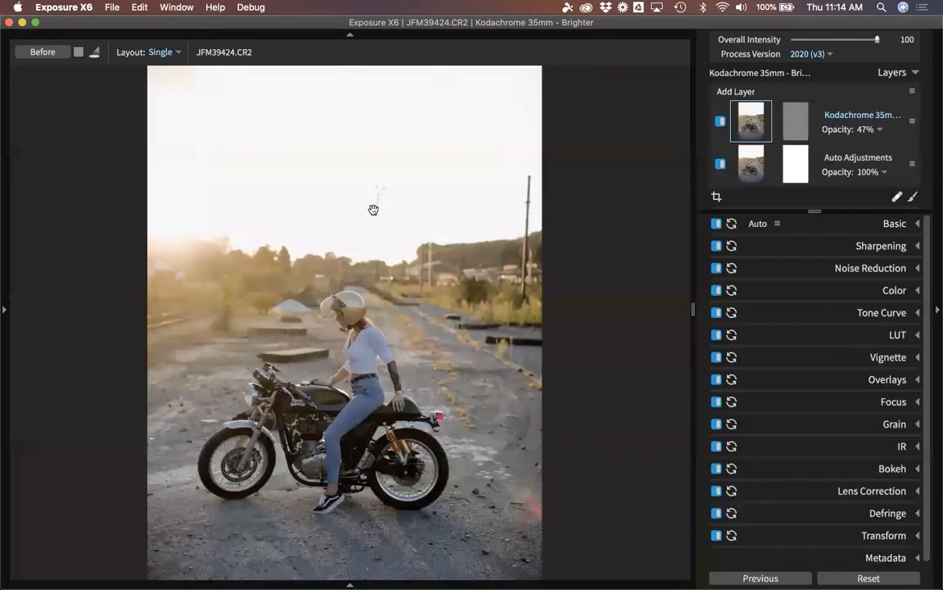
left_click(373, 207)
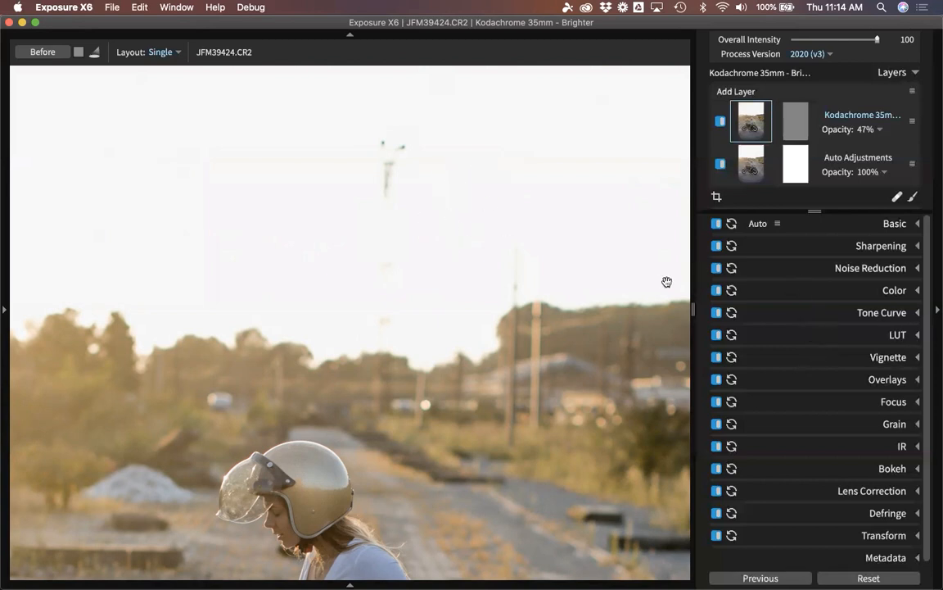
Heal the dark speck in the sky above the helmet from a clean sky source, spot opacity 85.
left_click(897, 198)
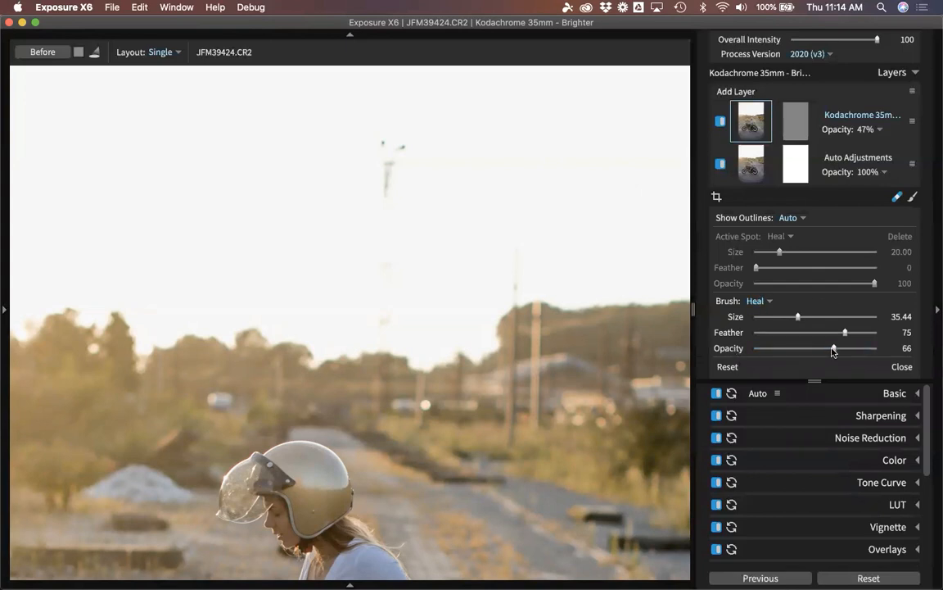
mouse_move(833, 350)
left_mouse_down()
mouse_move(823, 354)
mouse_move(838, 357)
left_mouse_up()
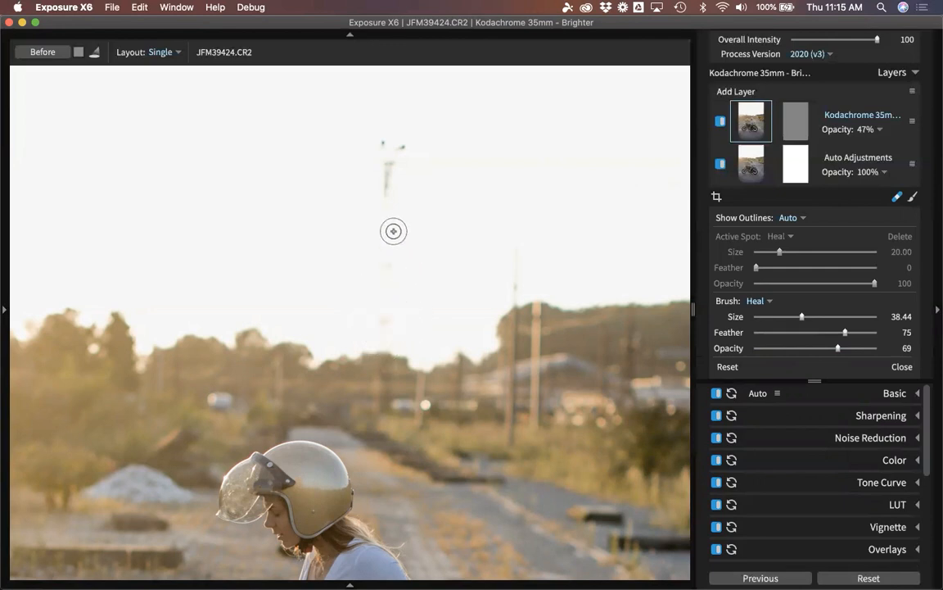
left_click(384, 140)
mouse_move(405, 144)
left_mouse_down()
mouse_move(389, 165)
mouse_move(388, 195)
left_mouse_up()
mouse_move(384, 261)
left_mouse_down()
mouse_move(436, 219)
mouse_move(446, 174)
left_mouse_up()
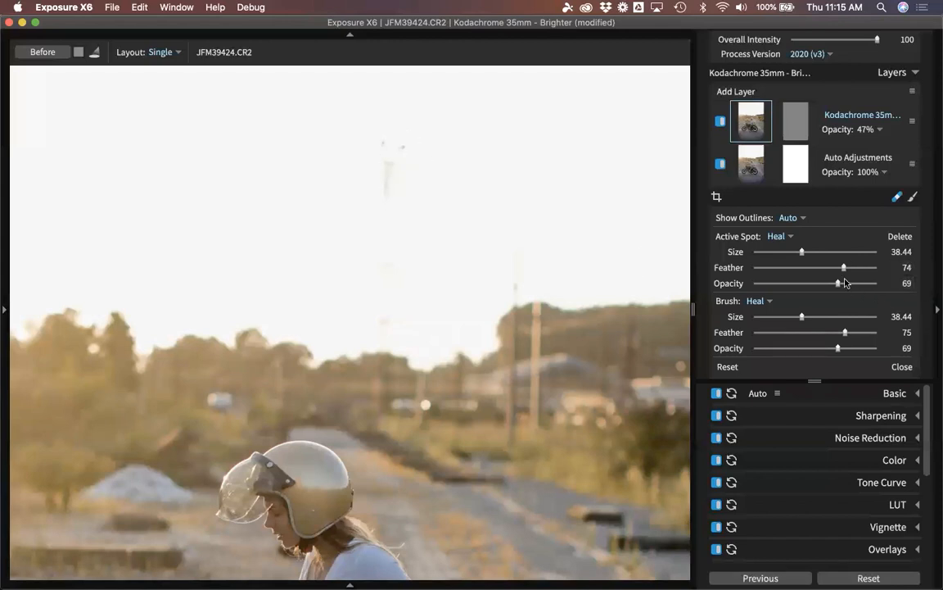
left_click_drag(837, 284, 836, 284)
left_click(861, 284)
left_click(897, 196)
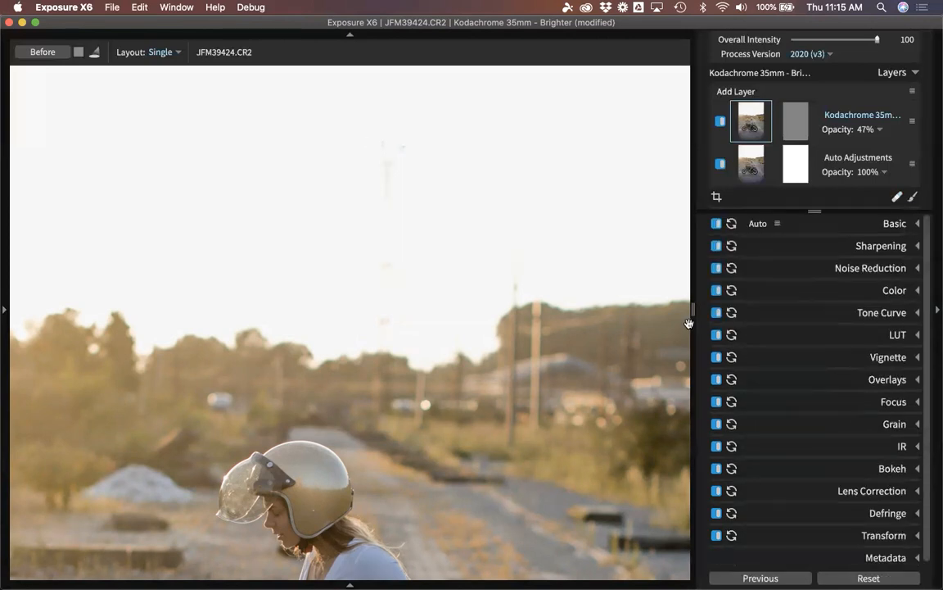
Reopen JFM39424 from the grid, check it at 100% on the helmet, then fit it back.
key("g")
double_click(97, 165)
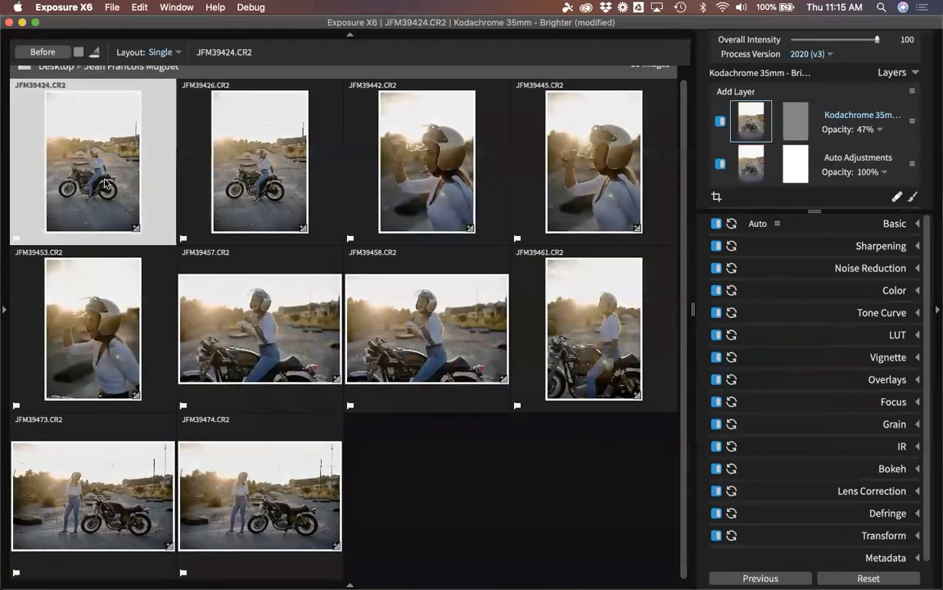
left_click(282, 229)
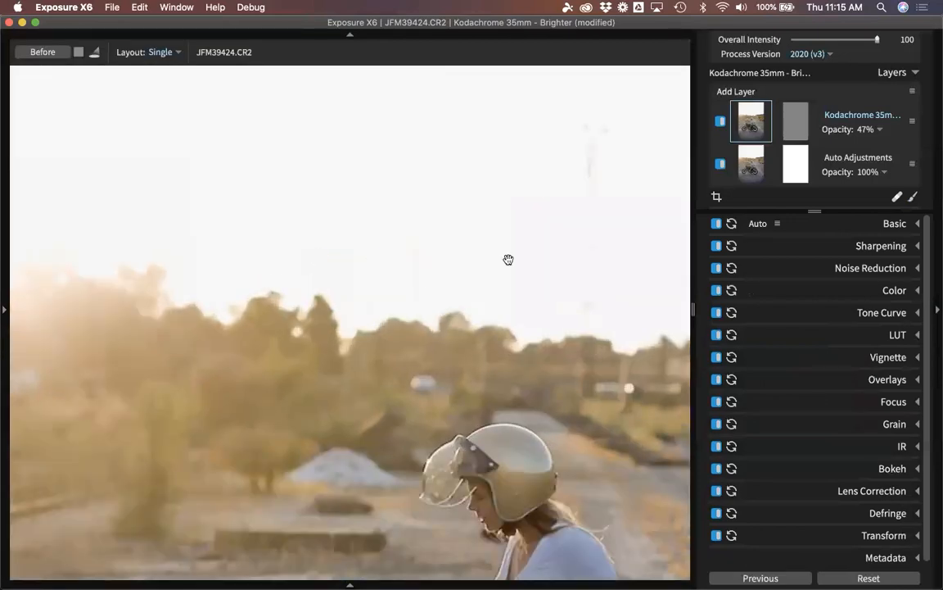
left_click(433, 136)
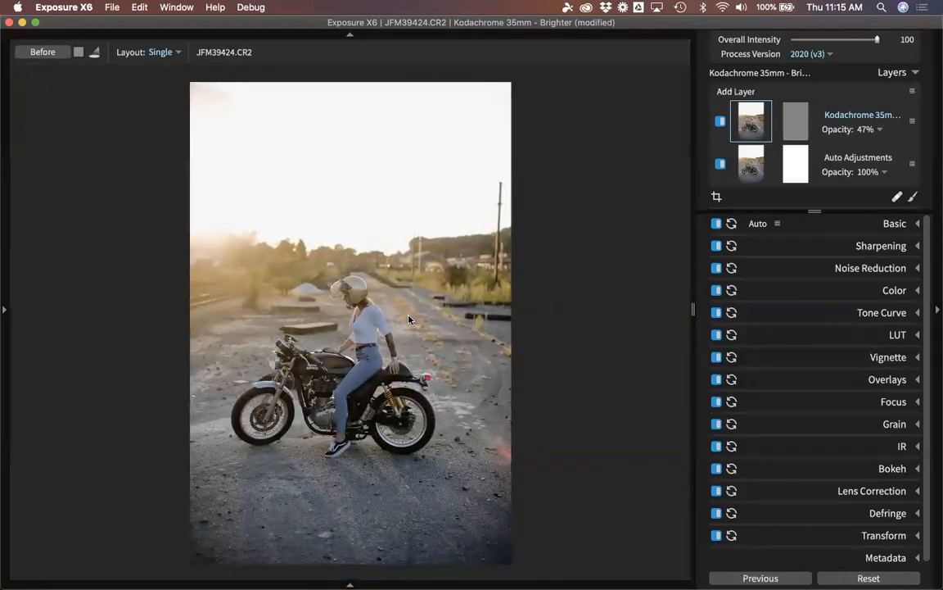
Move to the next photo, JFM39426, and zoom in to check detail near the rider's helmet.
key("Right")
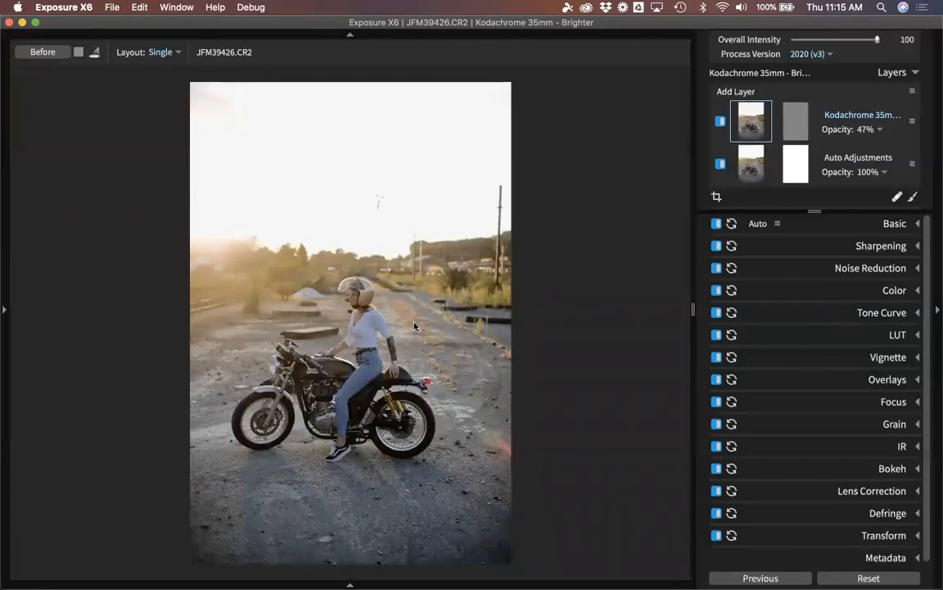
left_click(354, 314)
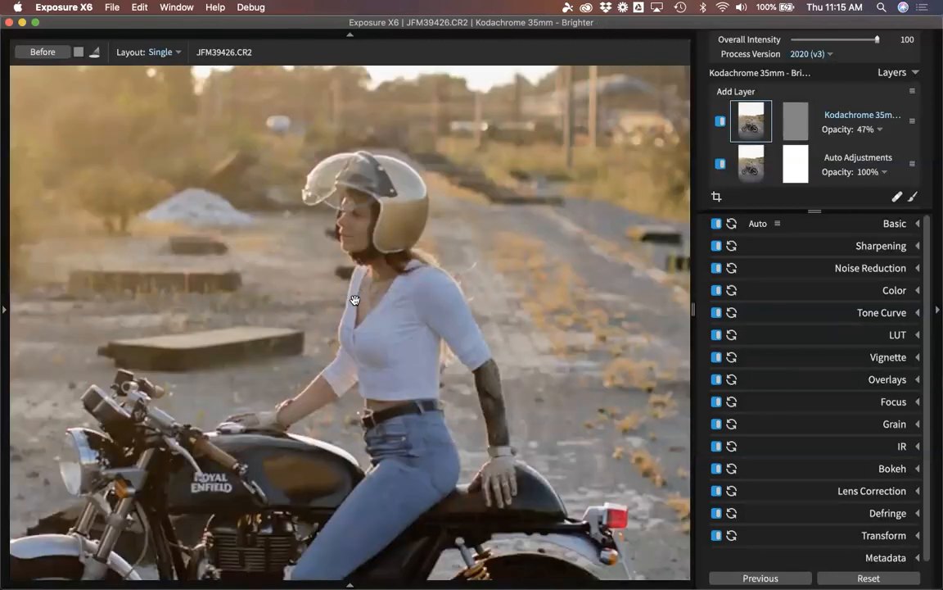
left_click(352, 240)
left_click(316, 184)
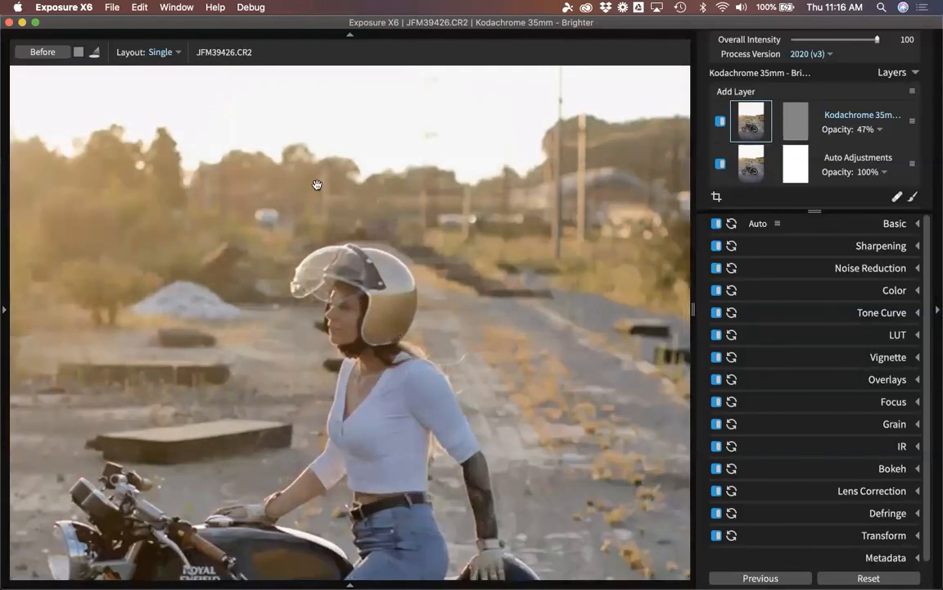
left_click(157, 51)
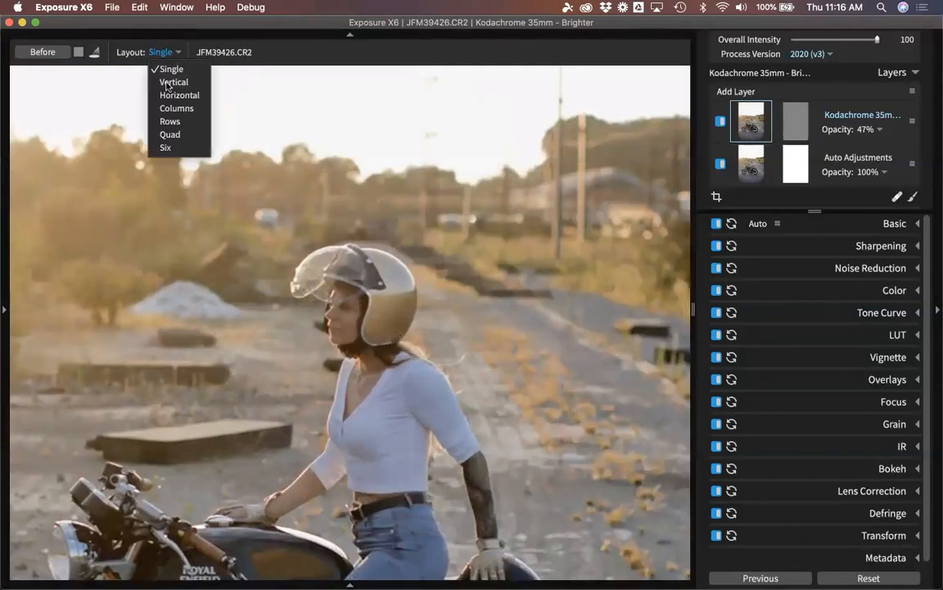
Compare JFM39426 and JFM39424 side by side in the Vertical layout, fitted in both panes.
left_click(164, 83)
key("Left")
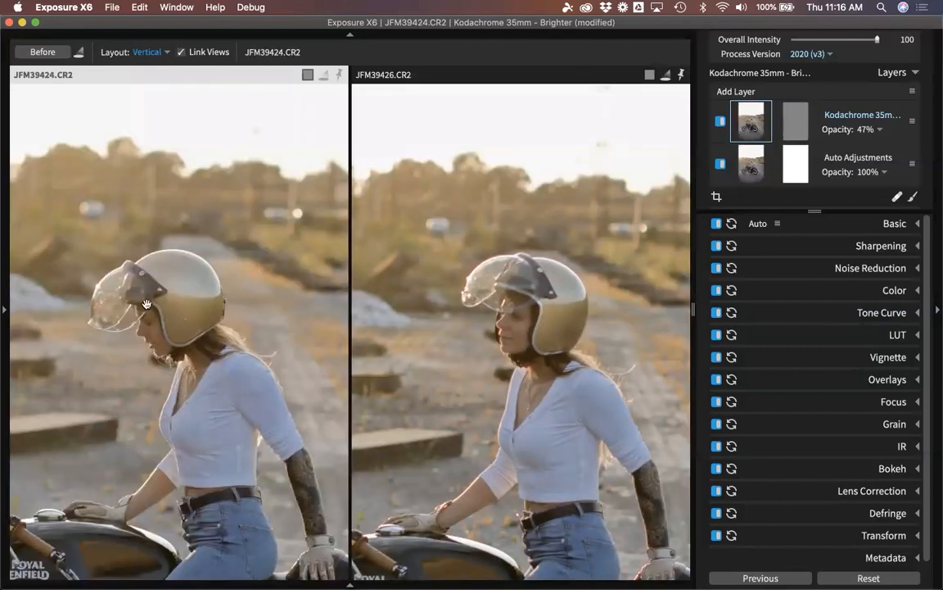
left_click(521, 321)
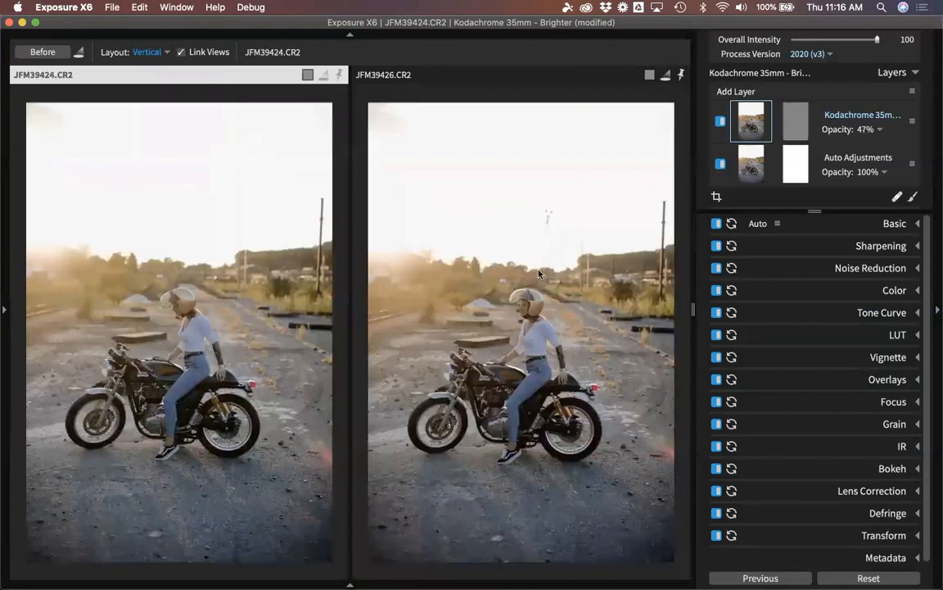
Rate JFM39426 three stars and JFM39424 five stars.
left_click(426, 75)
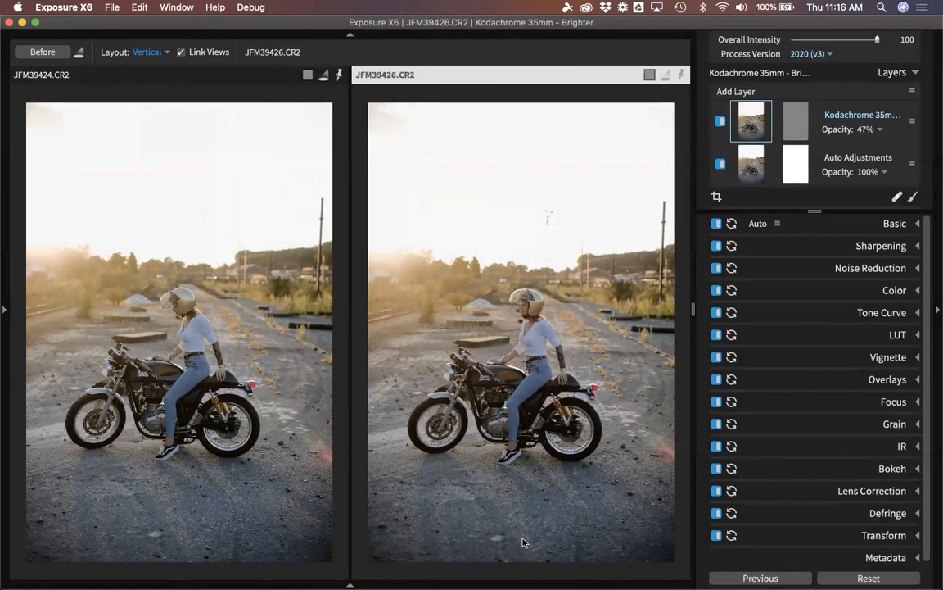
key("3")
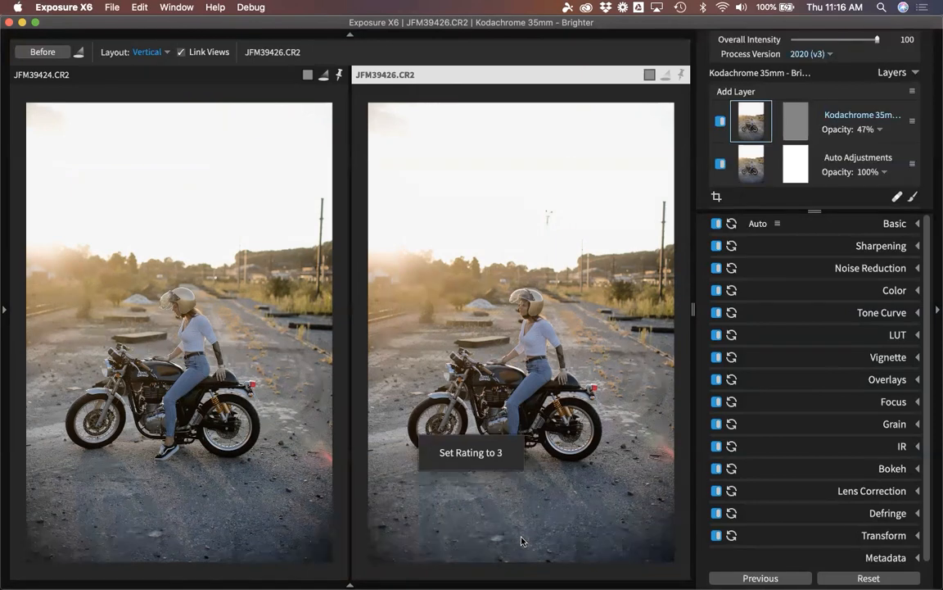
left_click(125, 80)
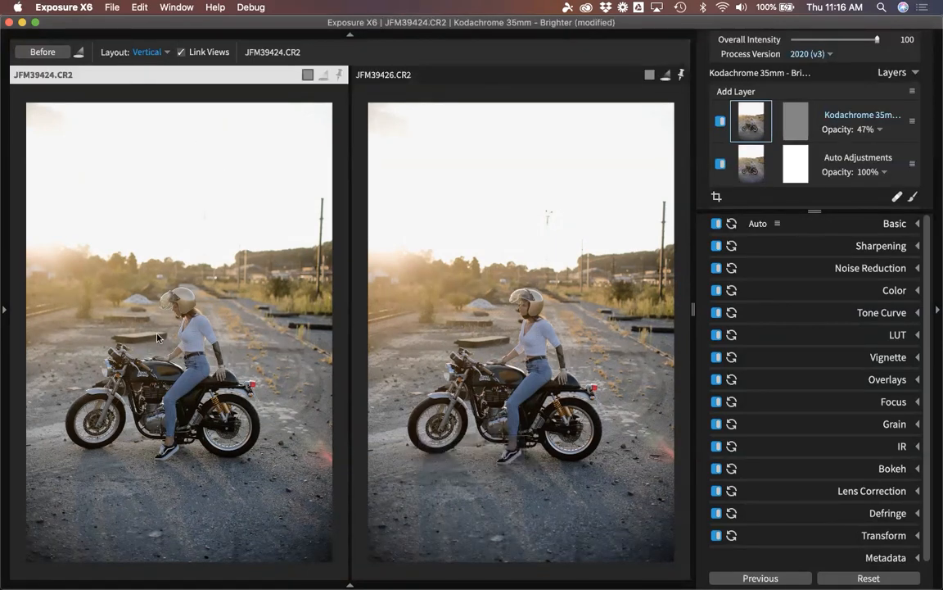
key("5")
Switch back to the Single layout and return to the thumbnail grid.
left_click(149, 55)
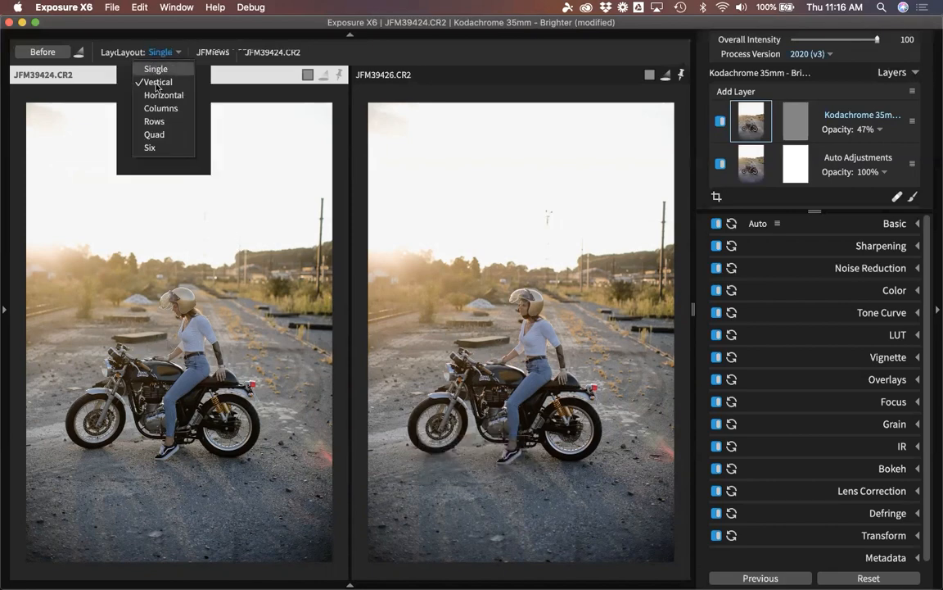
left_click(153, 70)
double_click(322, 272)
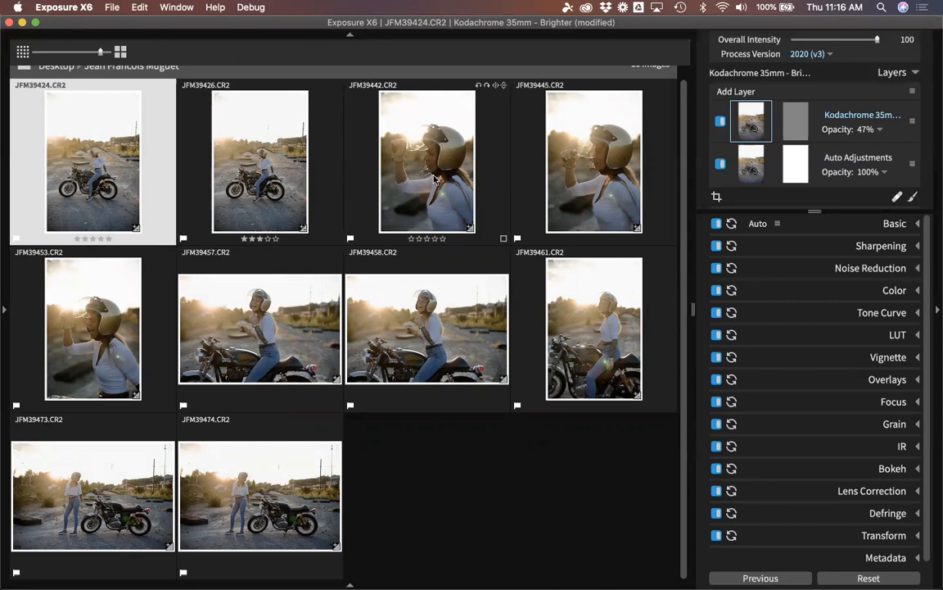
Browse the JFM39426 and JFM39424 thumbnails, then open the helmet portrait JFM39442 on its own.
left_click(232, 175)
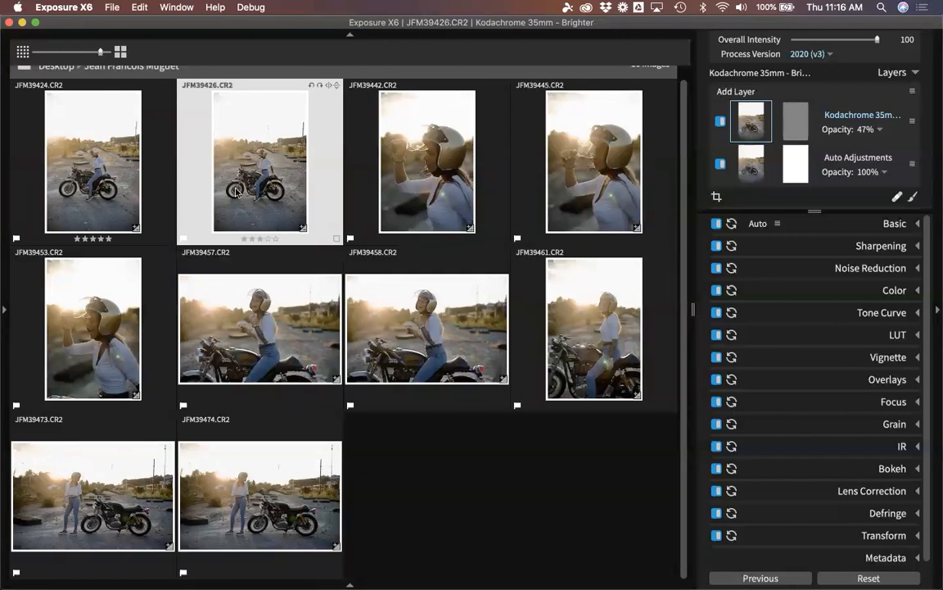
left_click(104, 156)
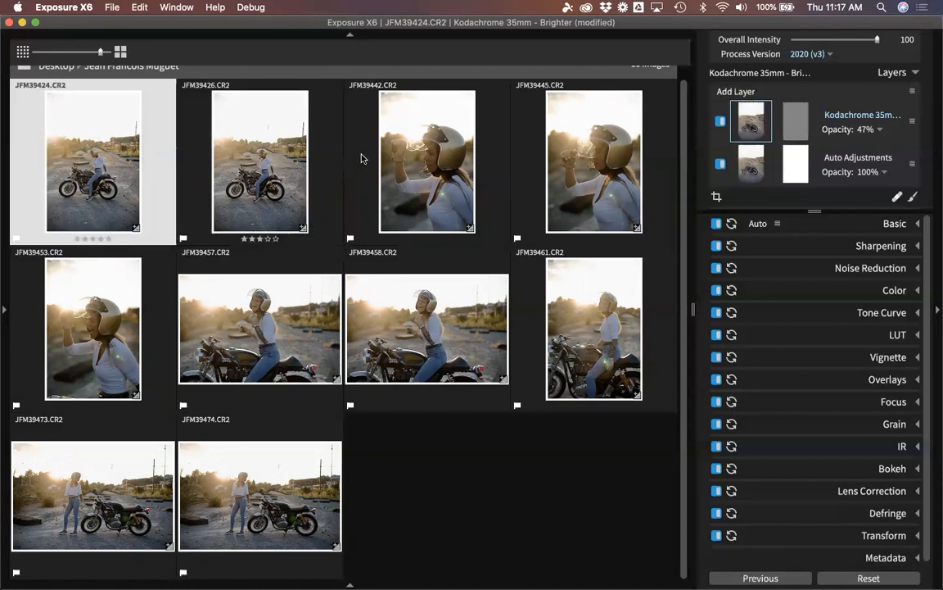
left_click(425, 159)
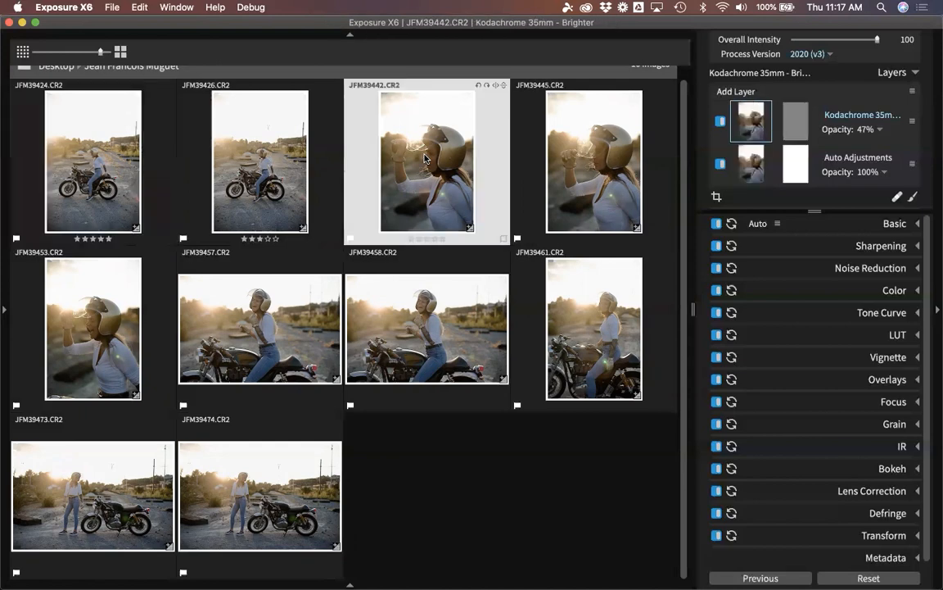
double_click(425, 159)
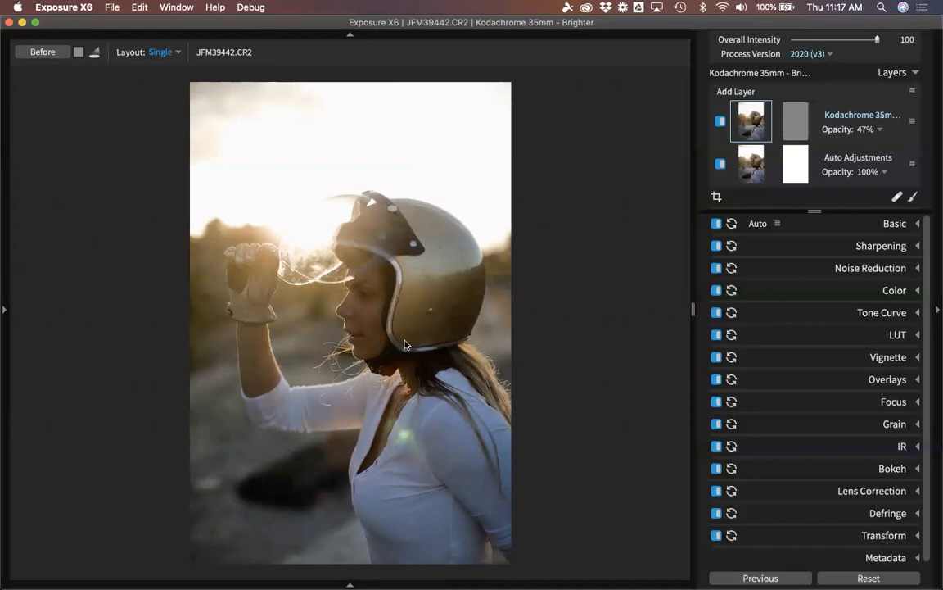
scroll(417, 246, "up", 3)
scroll(396, 270, "down", 5)
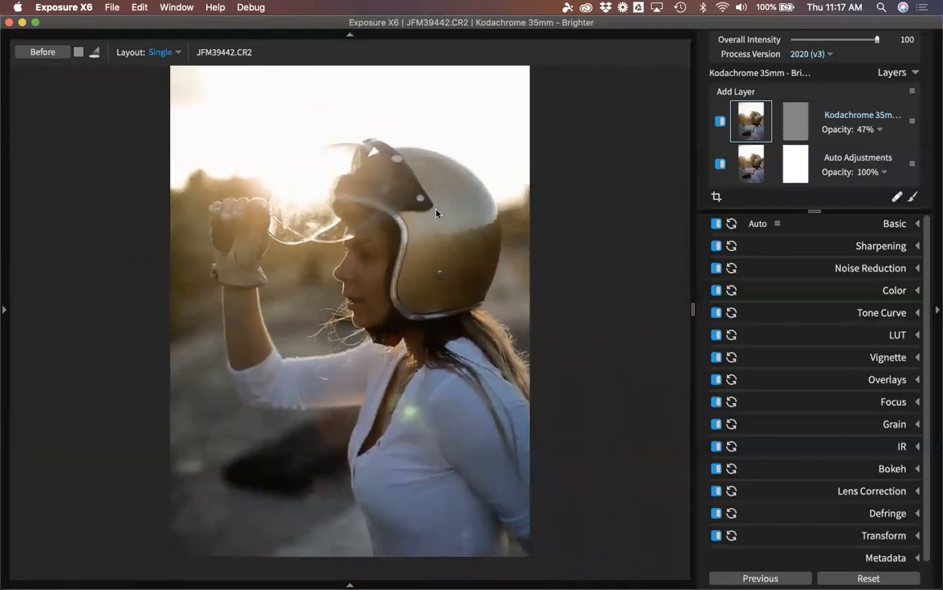
scroll(437, 218, "down", 1)
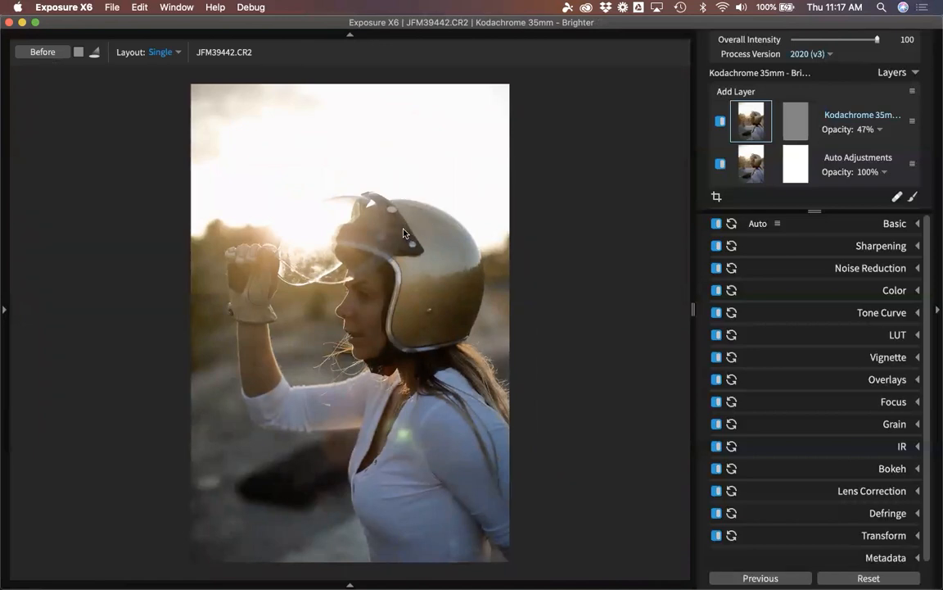
Magnify JFM39442 with Cmd+=, pan the helmet higher, then zoom back out to fit.
key("super+equal")
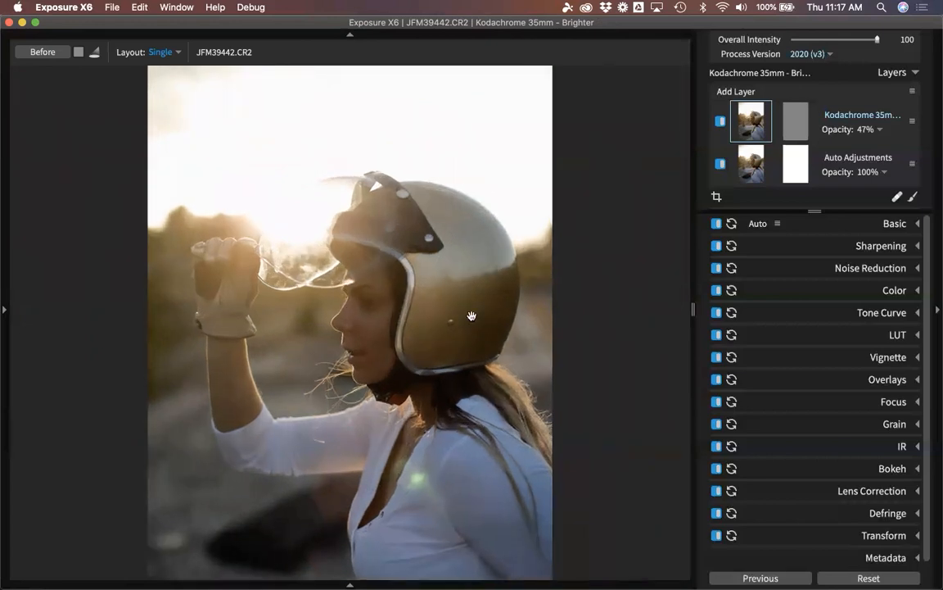
key("super+equal")
left_click_drag(469, 363, 416, 237)
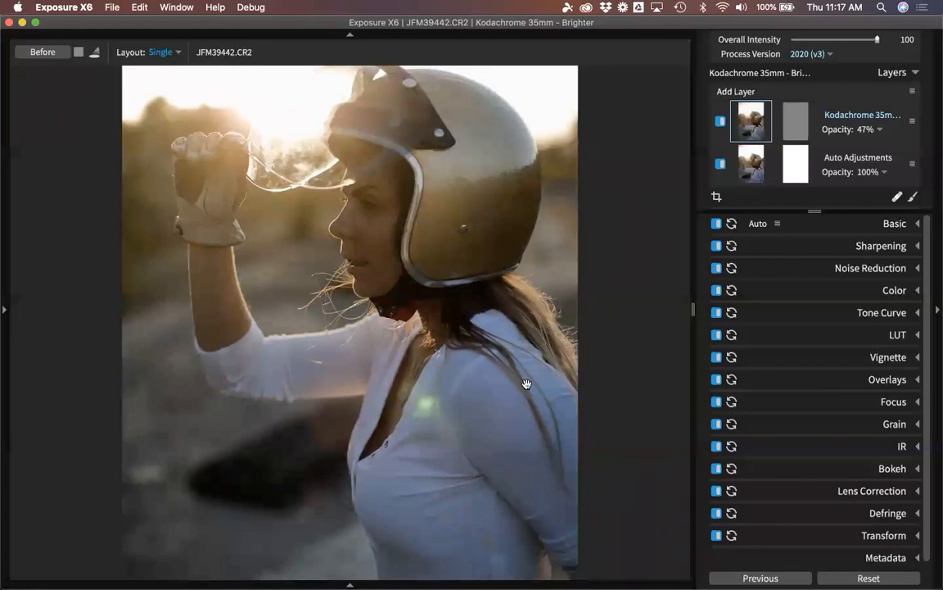
key("super+minus")
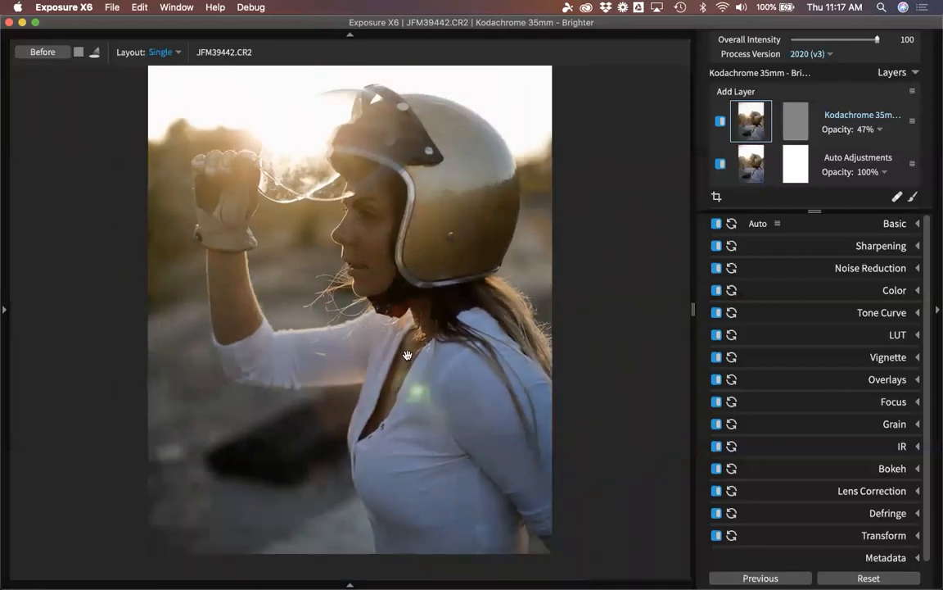
key("super+equal")
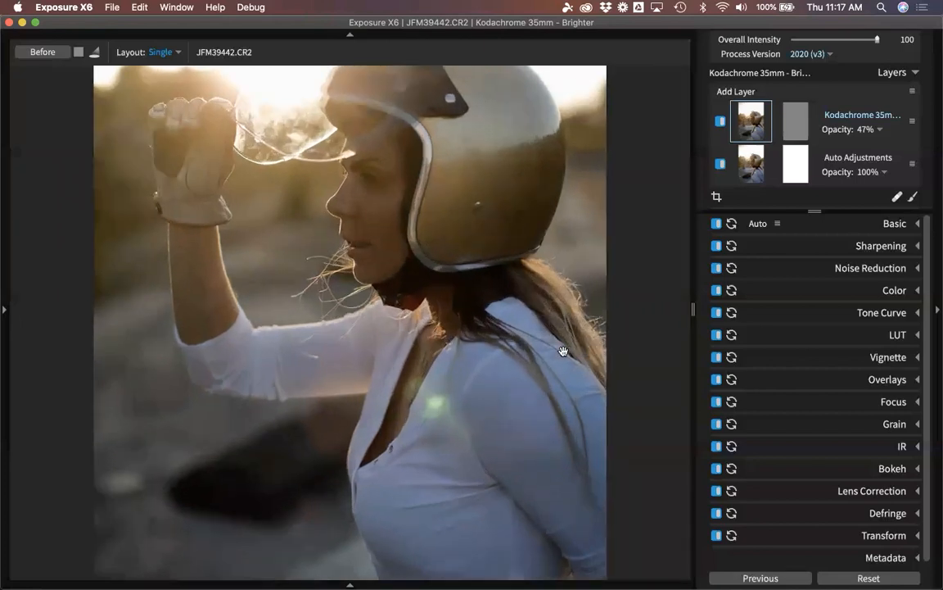
key("super+equal")
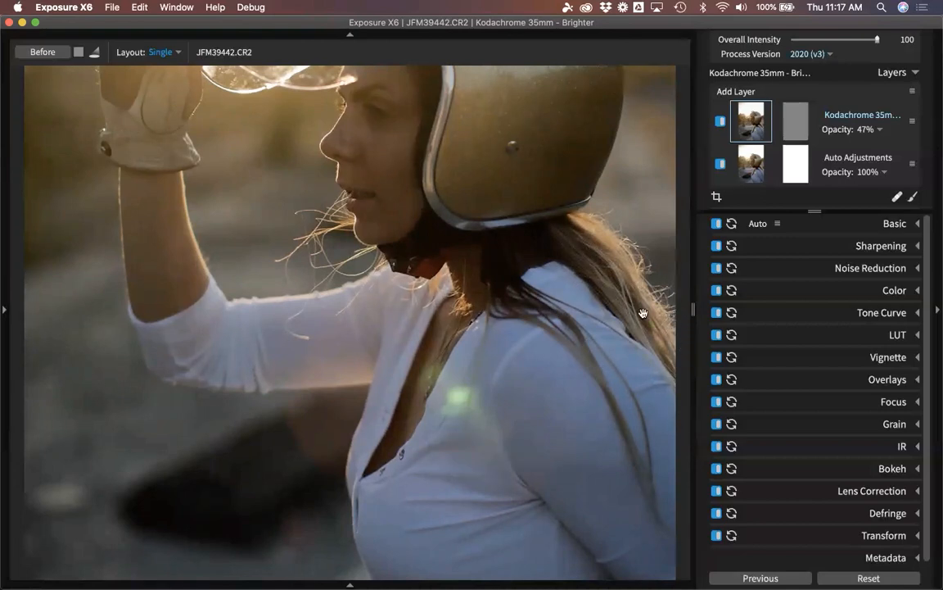
scroll(628, 338, "down", 5)
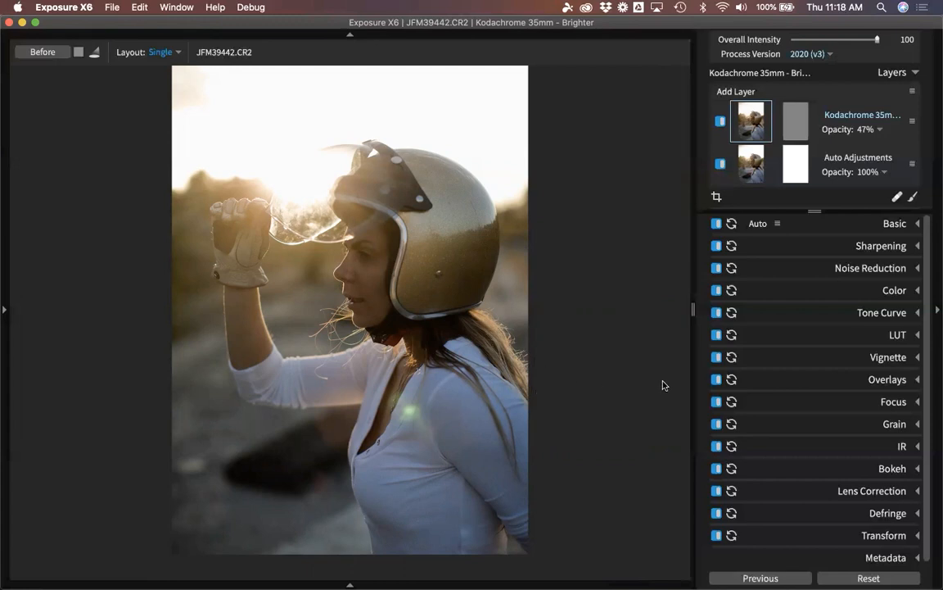
Open the Bokeh settings and centre the focus region circle over the rider's helmet and face.
left_click(897, 471)
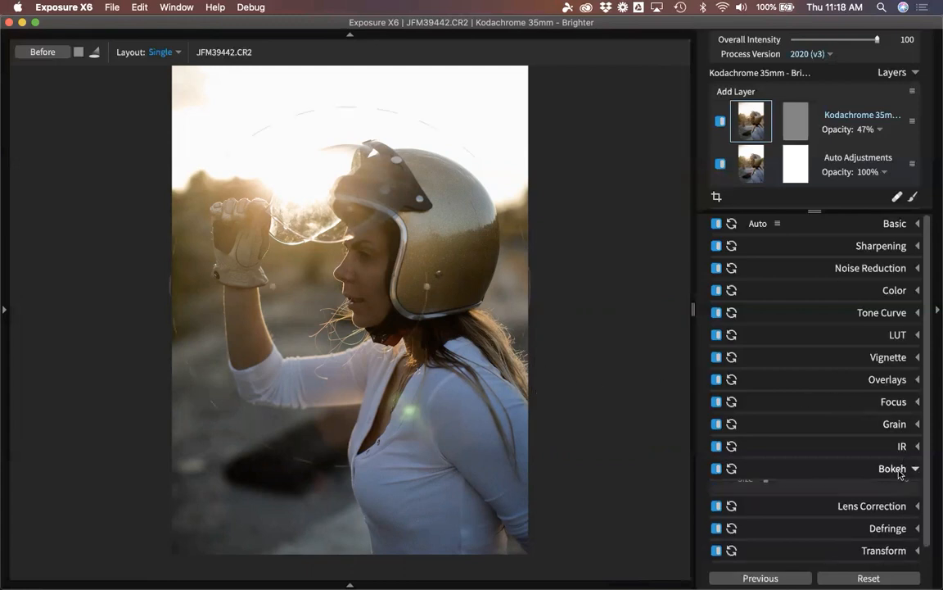
scroll(848, 405, "up", 2)
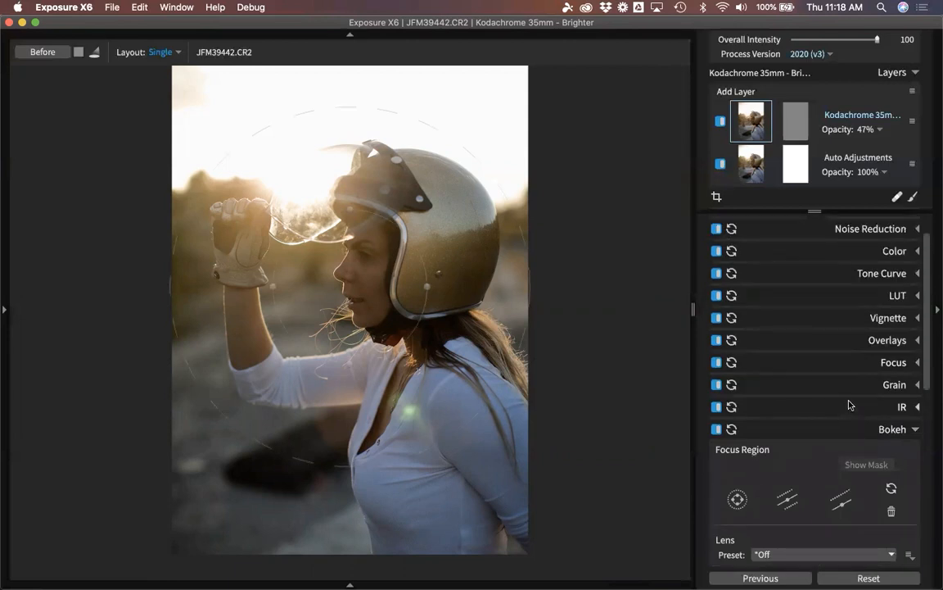
scroll(854, 440, "down", 2)
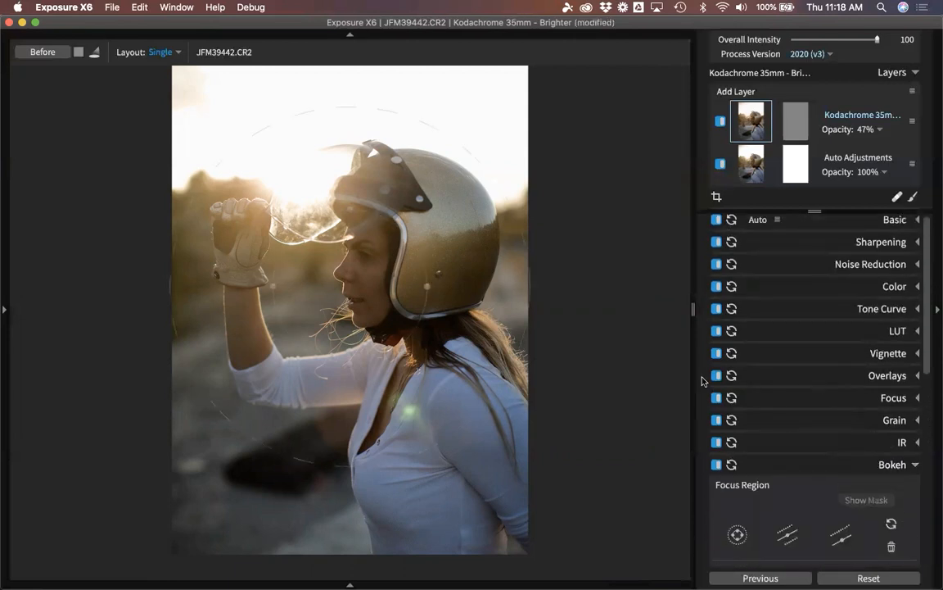
scroll(729, 345, "down", 2)
scroll(770, 374, "down", 1)
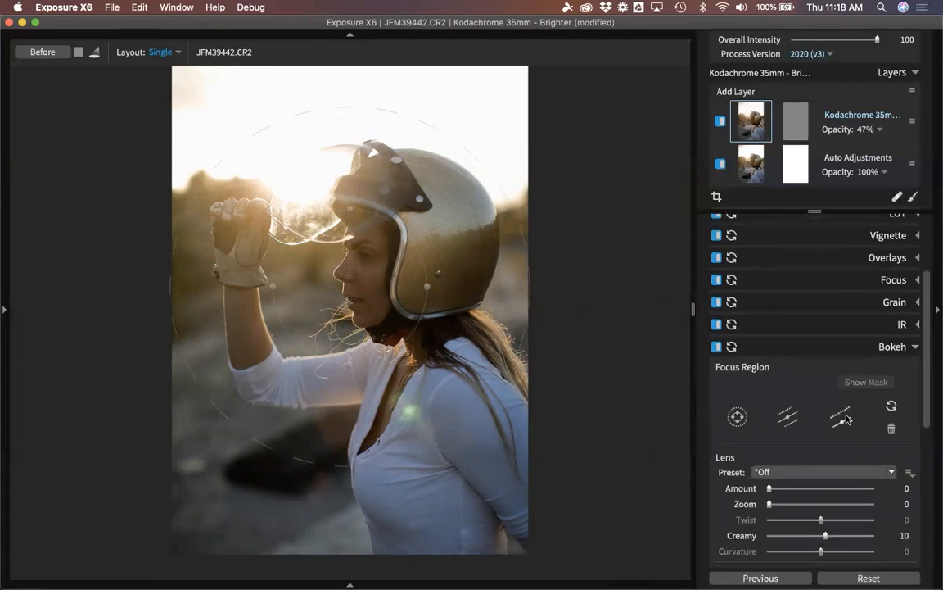
scroll(848, 415, "down", 1)
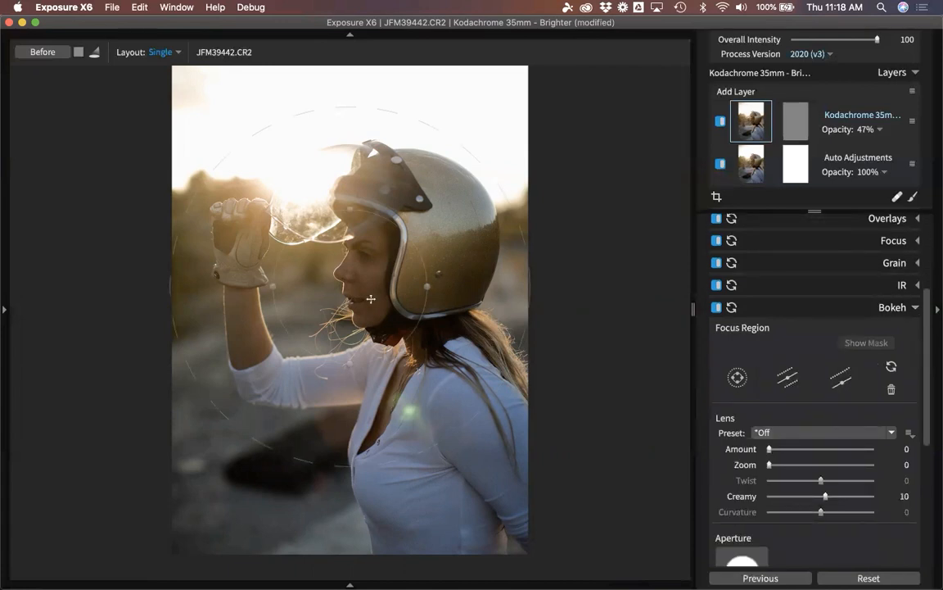
left_click_drag(343, 286, 358, 293)
left_click_drag(327, 327, 415, 278)
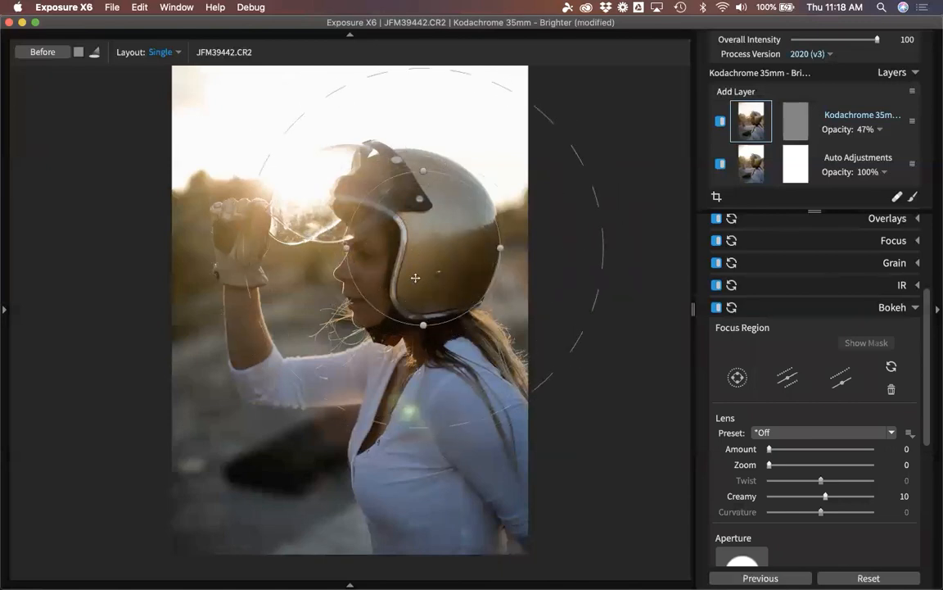
Try raising the bokeh Lens Amount, then return it to 0.
left_click(768, 449)
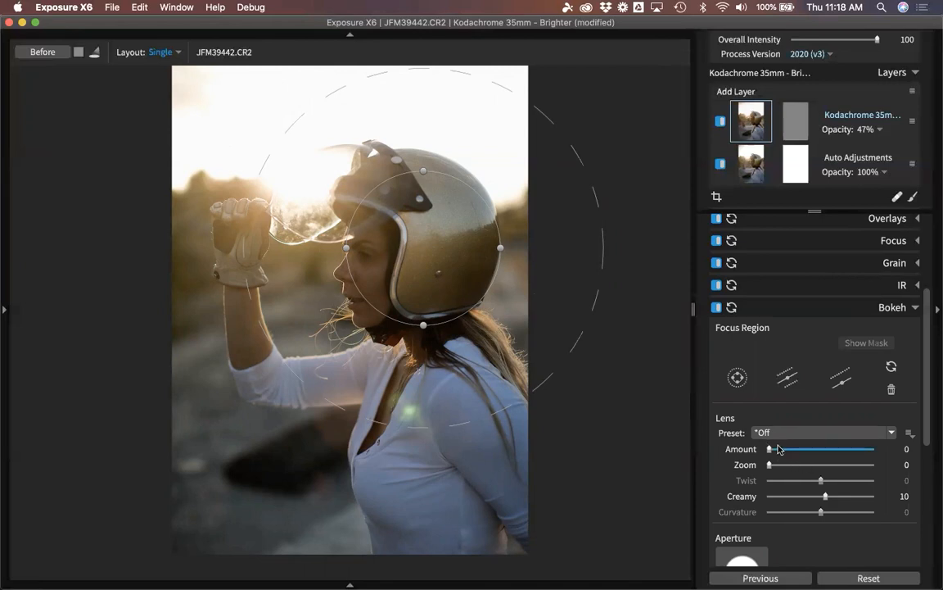
left_click_drag(778, 449, 798, 452)
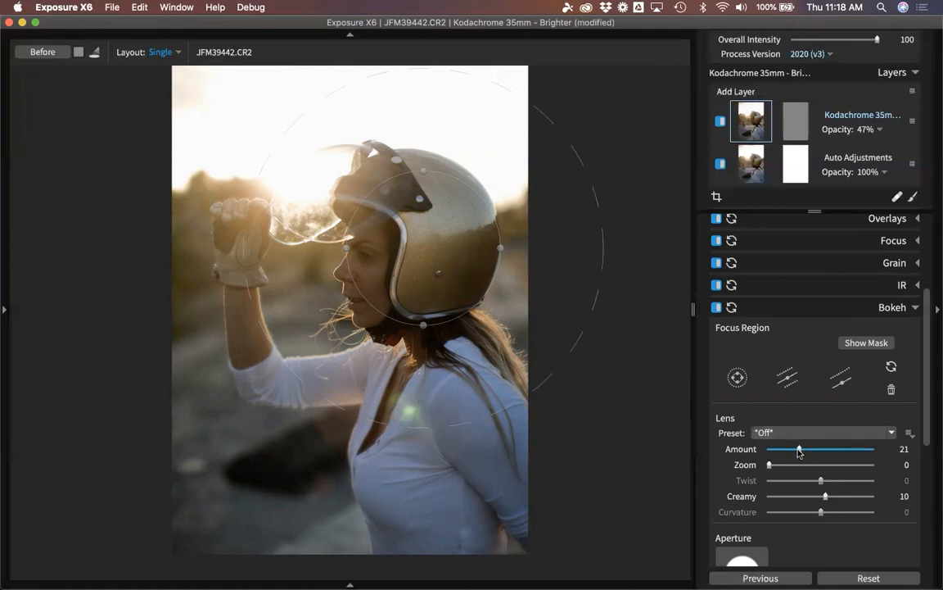
left_click_drag(799, 452, 741, 458)
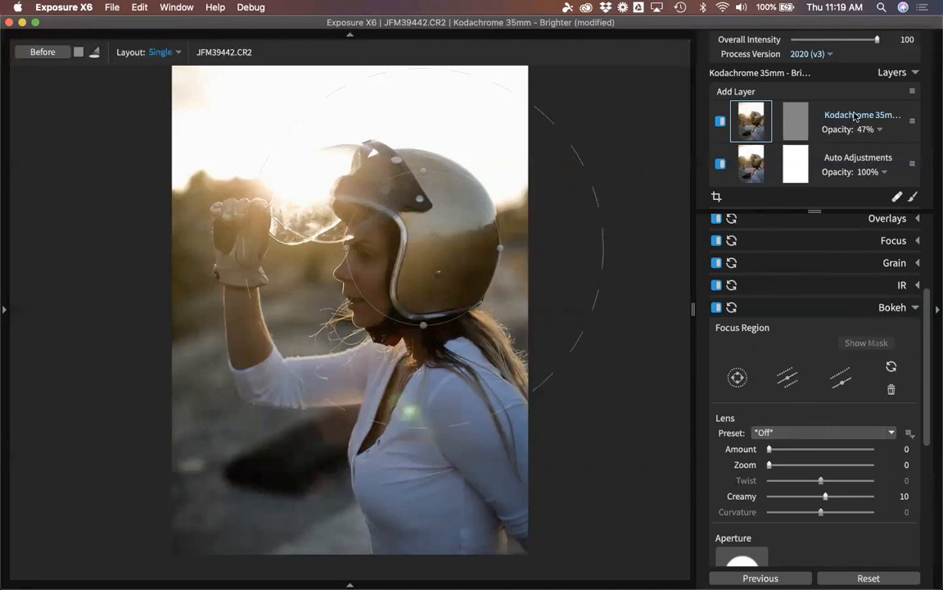
Add a new adjustment layer and apply bokeh blur with Amount 23.
left_click(735, 91)
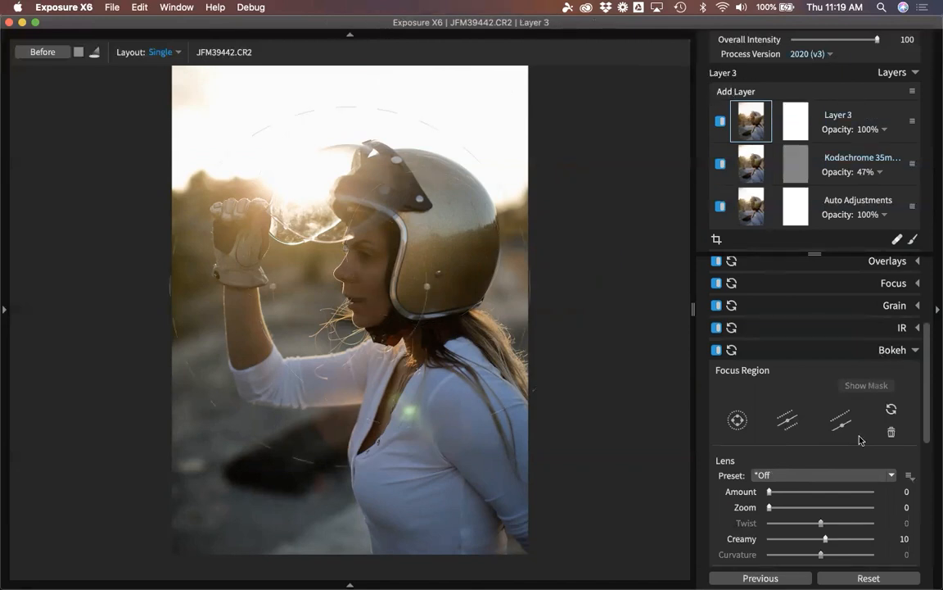
left_click(801, 491)
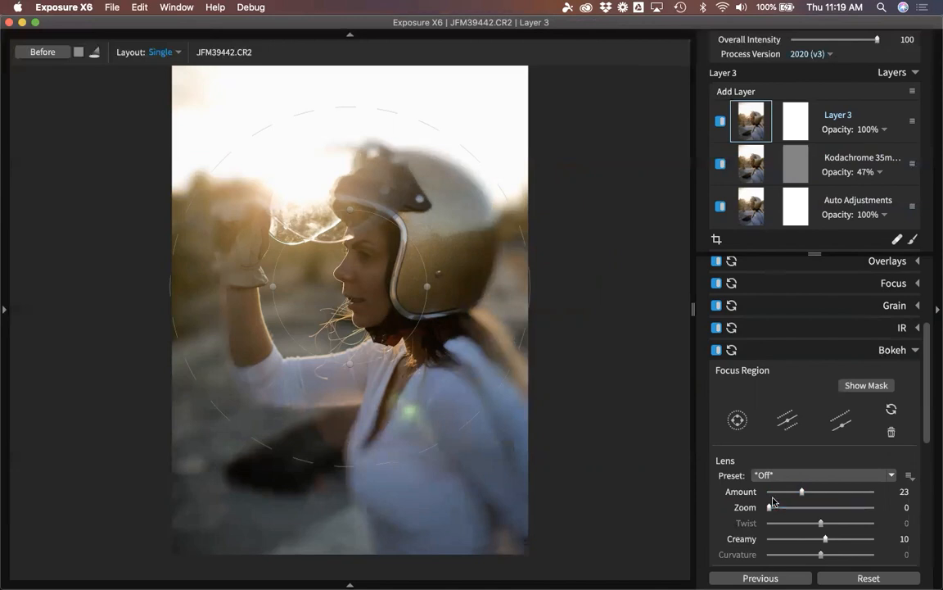
scroll(737, 361, "down", 3)
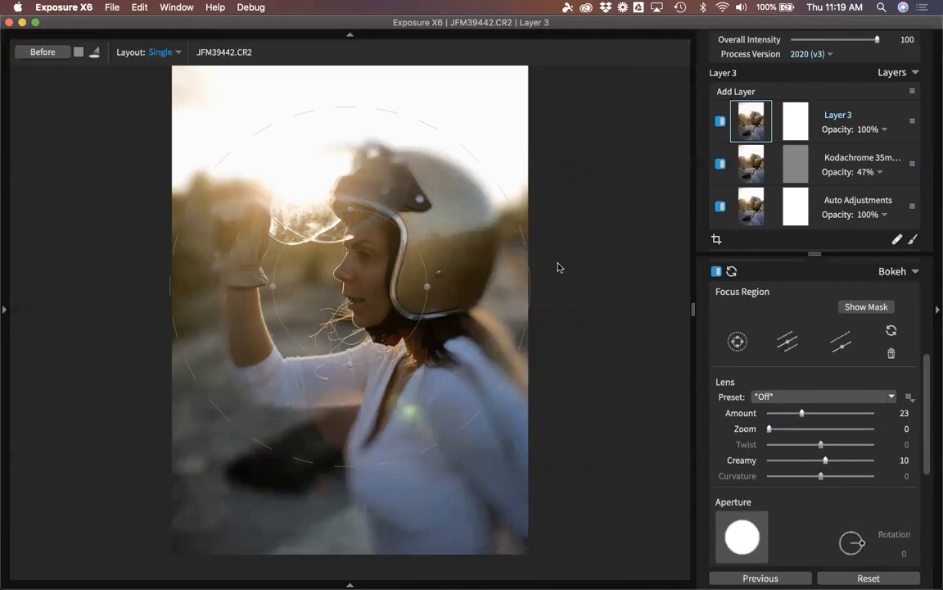
Rename Layer 3 to 'blurring'.
right_click(839, 117)
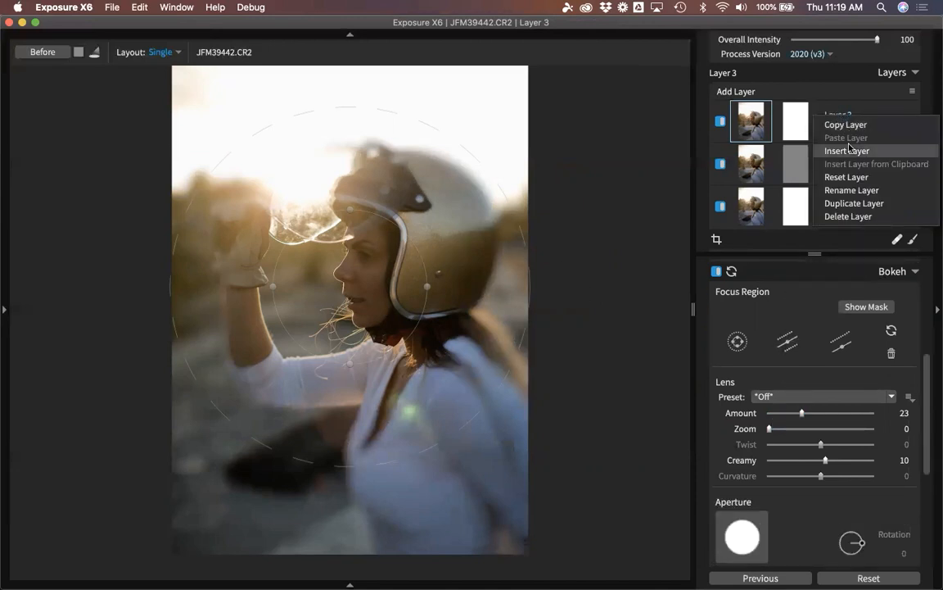
left_click(848, 193)
type("blu")
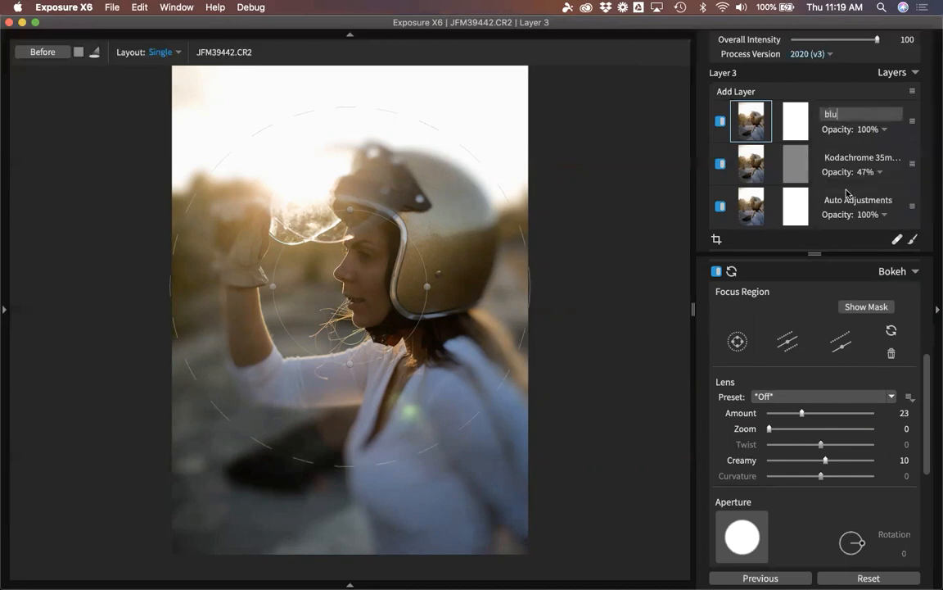
type("rring")
key("Return")
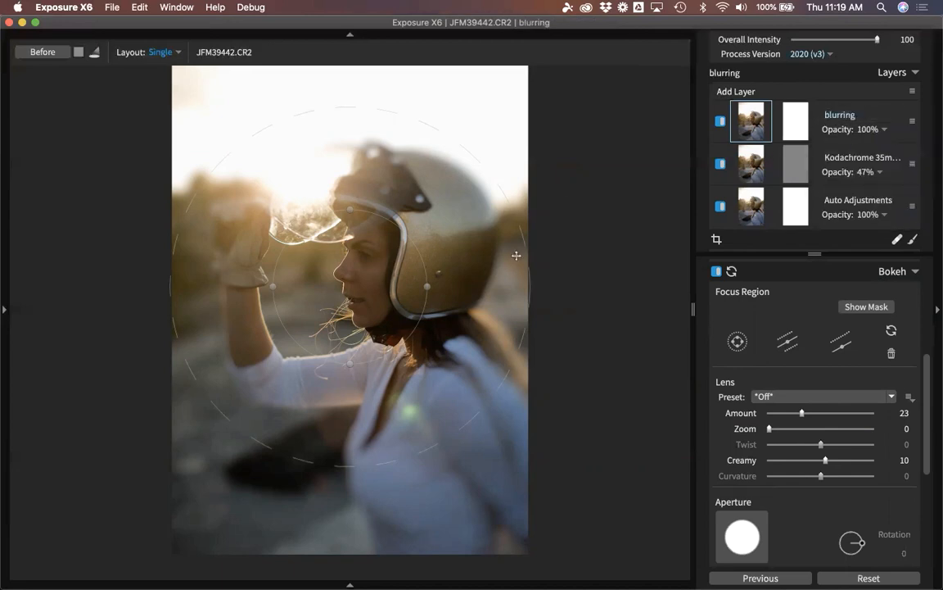
Reshape the focus region into a tall ellipse on the woman's face with a tighter transition.
left_click_drag(366, 302, 407, 301)
left_click_drag(400, 212, 390, 62)
left_click_drag(399, 257, 378, 225)
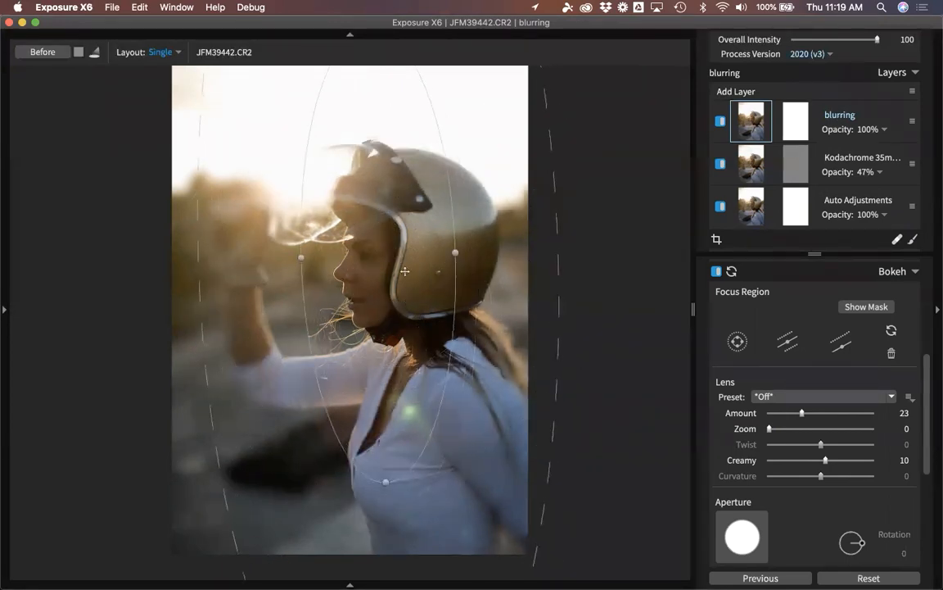
left_click_drag(456, 253, 473, 251)
mouse_move(390, 296)
left_mouse_down()
mouse_move(365, 293)
mouse_move(370, 296)
left_mouse_up()
left_click_drag(447, 205, 466, 197)
left_click_drag(402, 326, 408, 324)
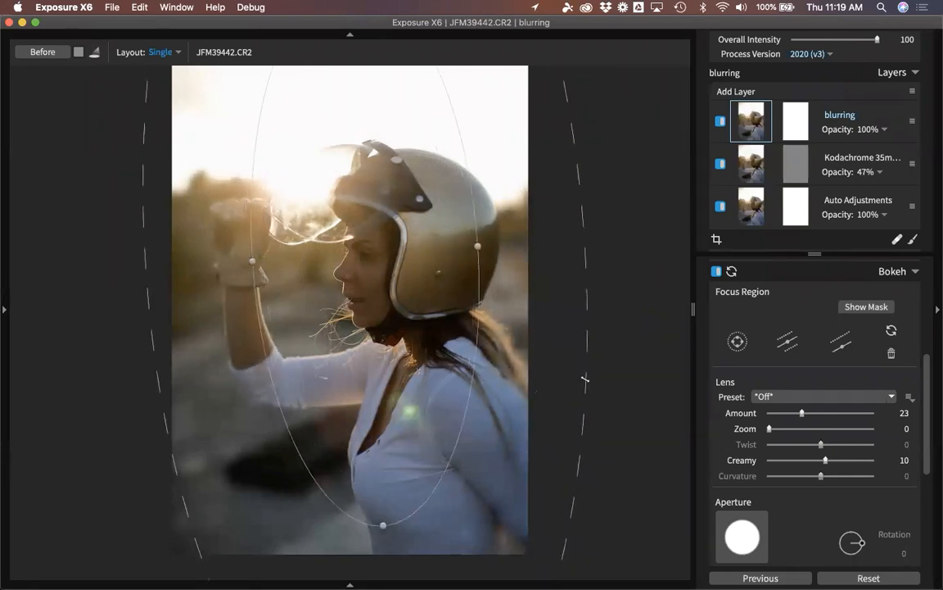
left_click_drag(585, 379, 547, 375)
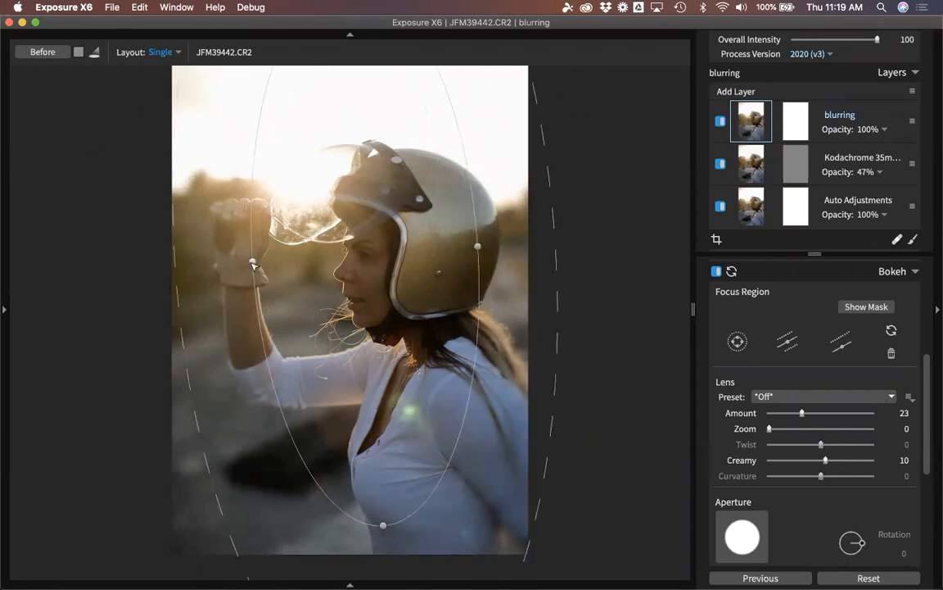
Refine the focus ellipse to cover the raised arm and pull the blur transition closer in.
left_click_drag(252, 262, 228, 263)
left_click_drag(301, 282, 279, 290)
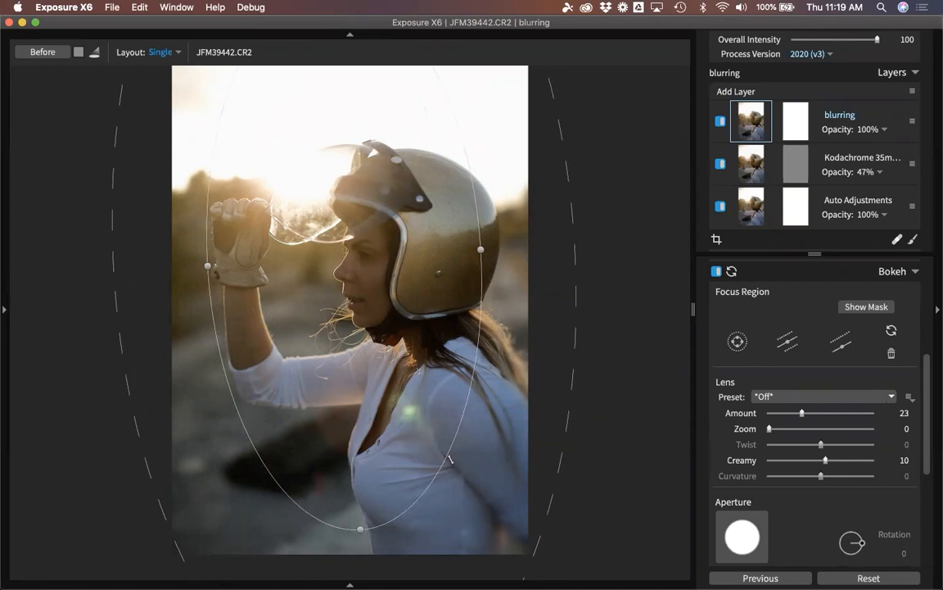
left_click_drag(448, 452, 438, 434)
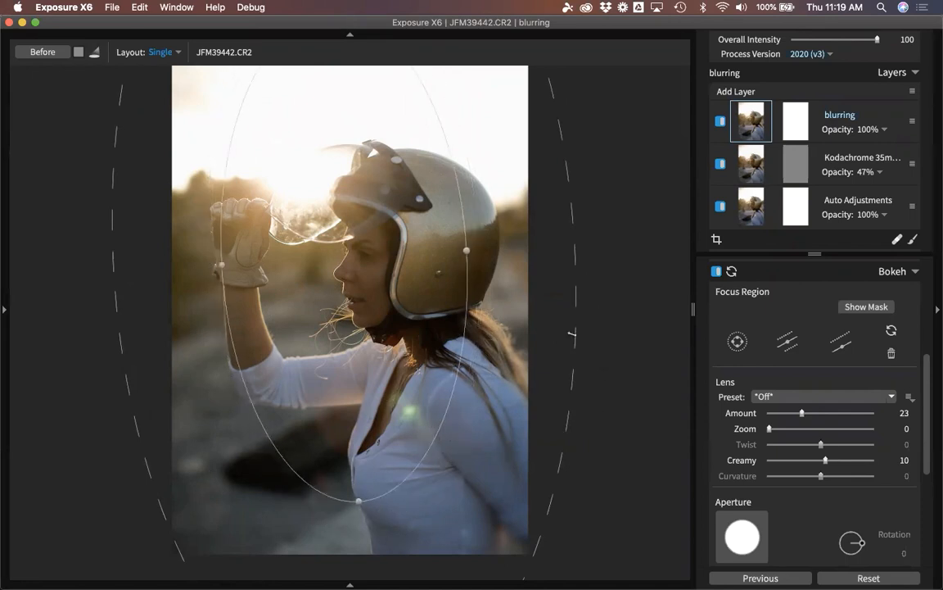
left_click_drag(572, 333, 551, 345)
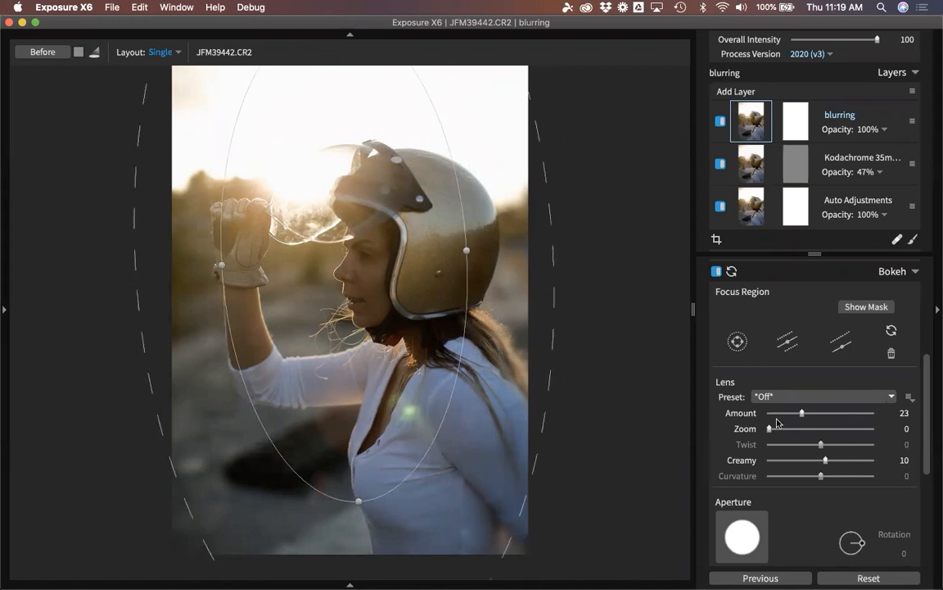
left_click_drag(554, 292, 505, 267)
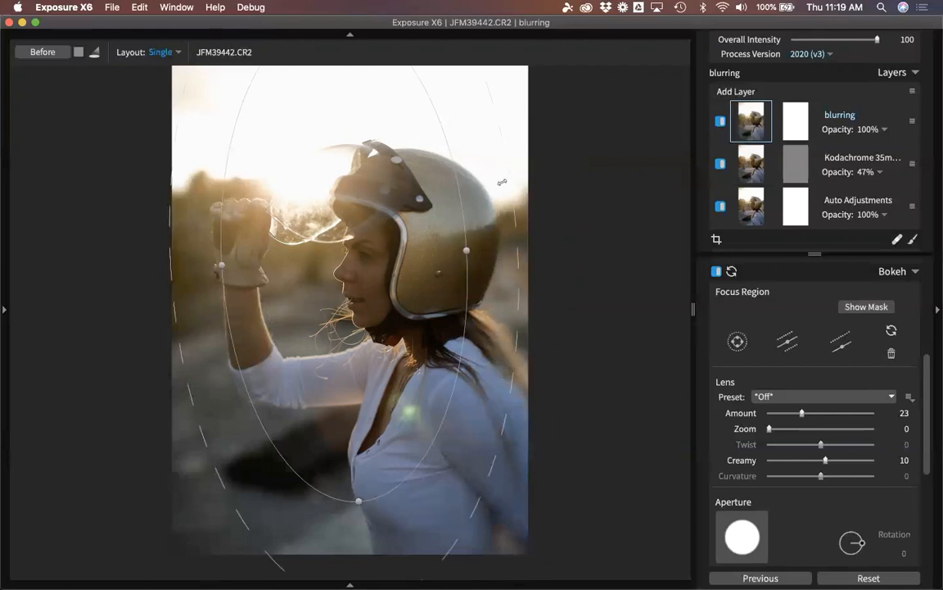
left_click_drag(502, 180, 547, 232)
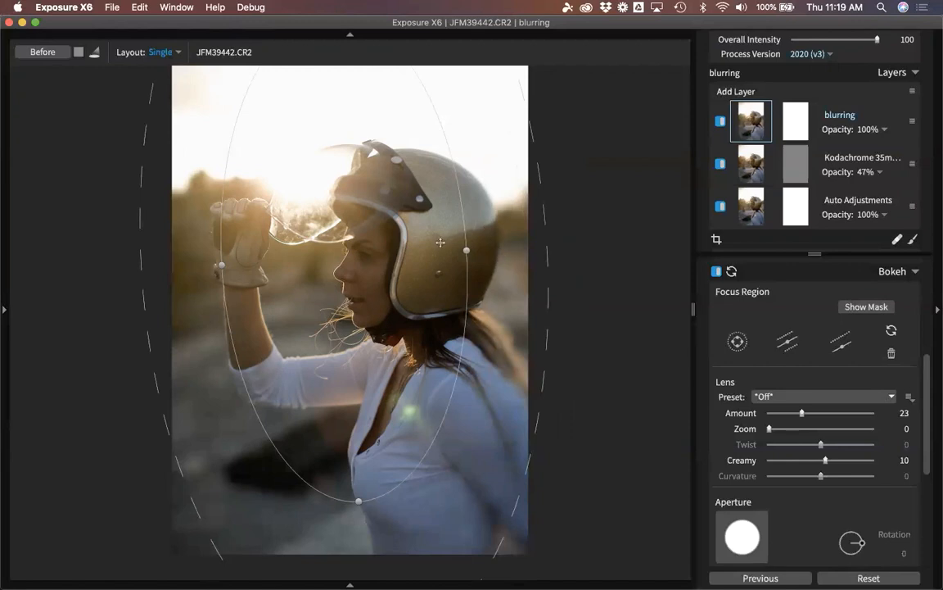
left_click_drag(440, 242, 453, 248)
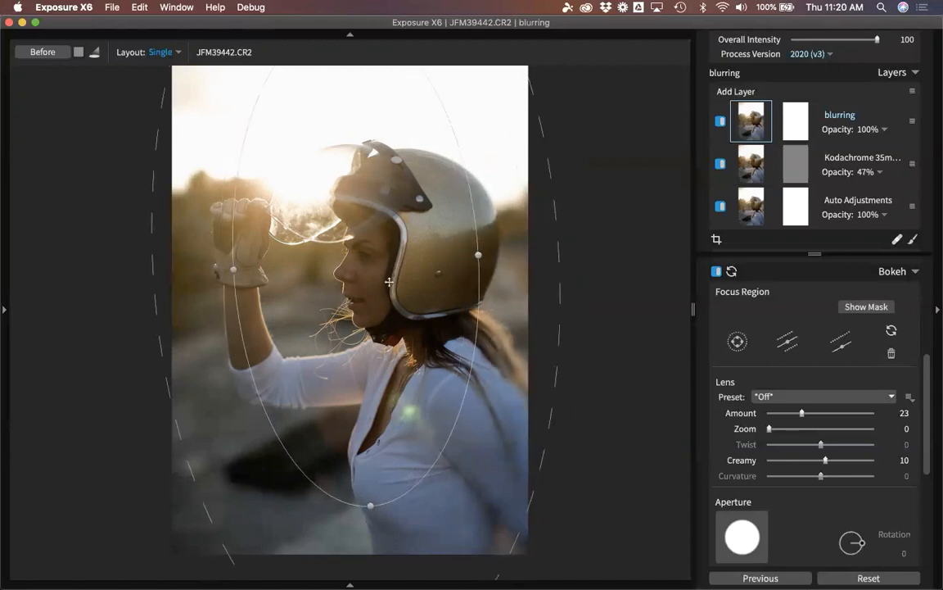
left_click_drag(398, 234, 389, 251)
left_click_drag(222, 287, 217, 283)
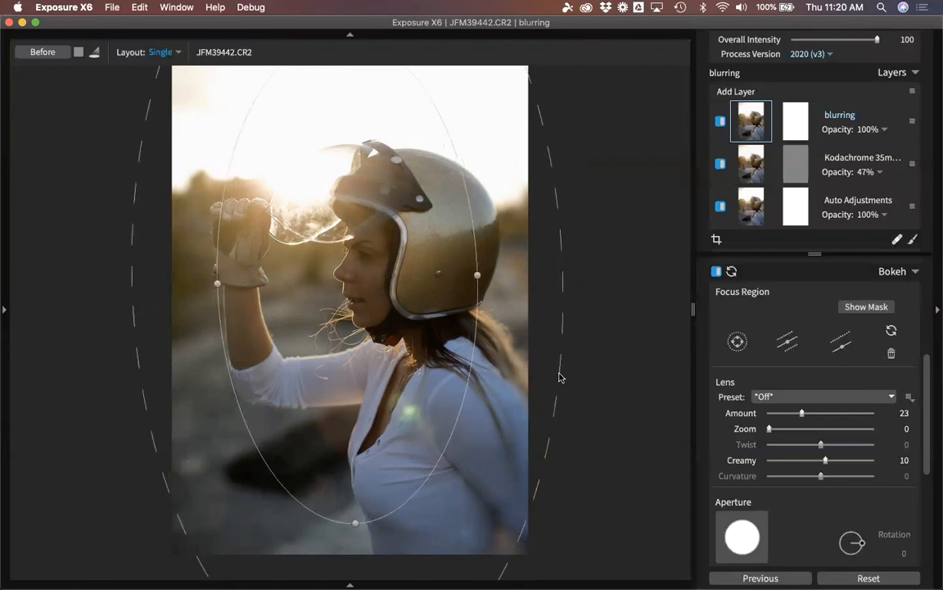
Set the blurring layer's bokeh Amount to 4, close Bokeh, and inspect the face and helmet zoomed in.
left_click(776, 413)
left_click(897, 272)
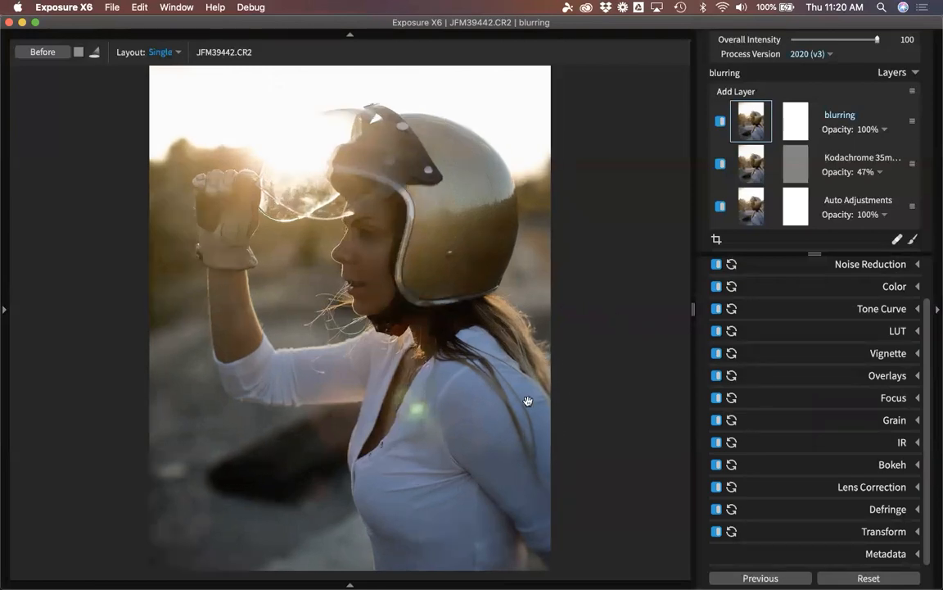
scroll(526, 362, "up", 5)
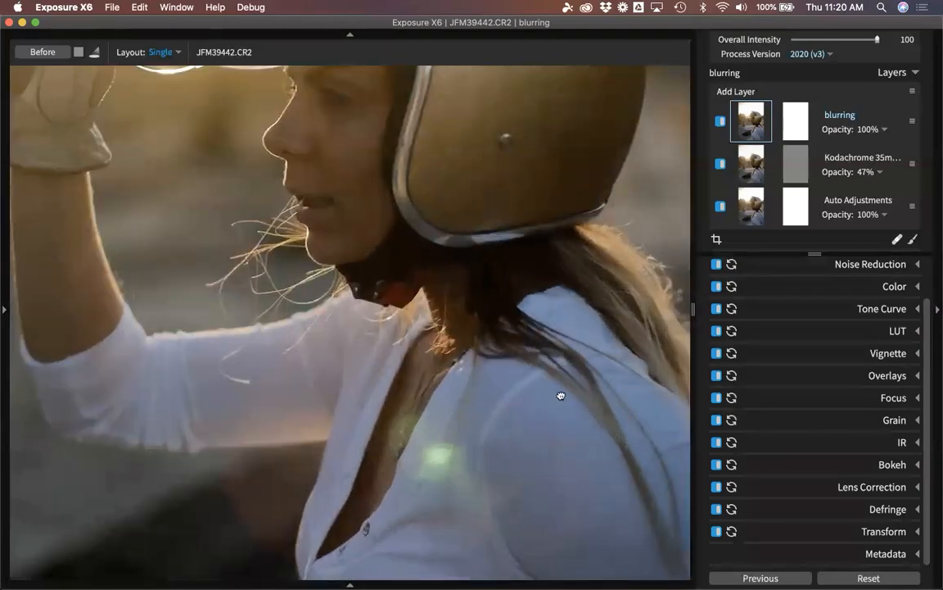
left_click_drag(560, 394, 483, 389)
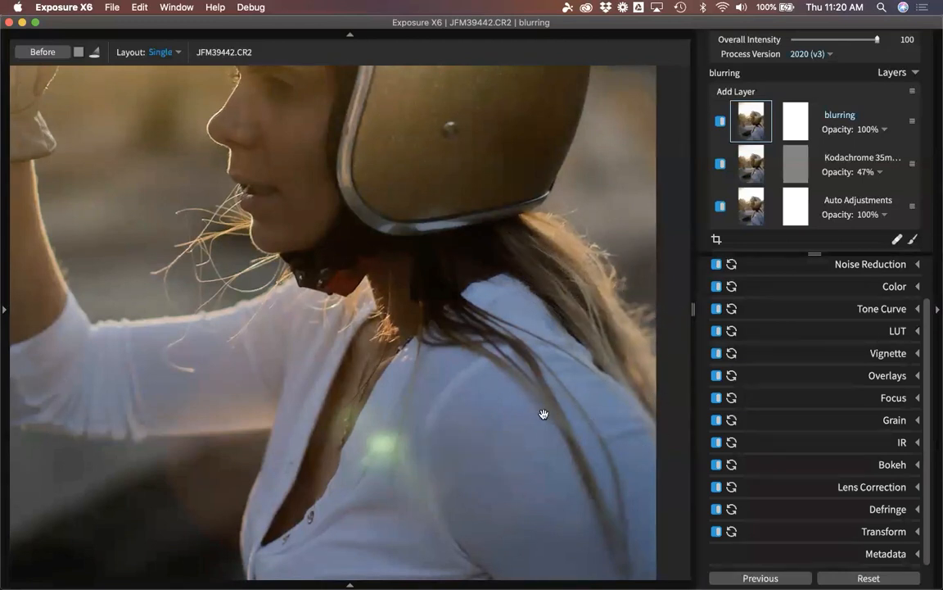
left_click_drag(489, 373, 532, 419)
scroll(500, 369, "down", 5)
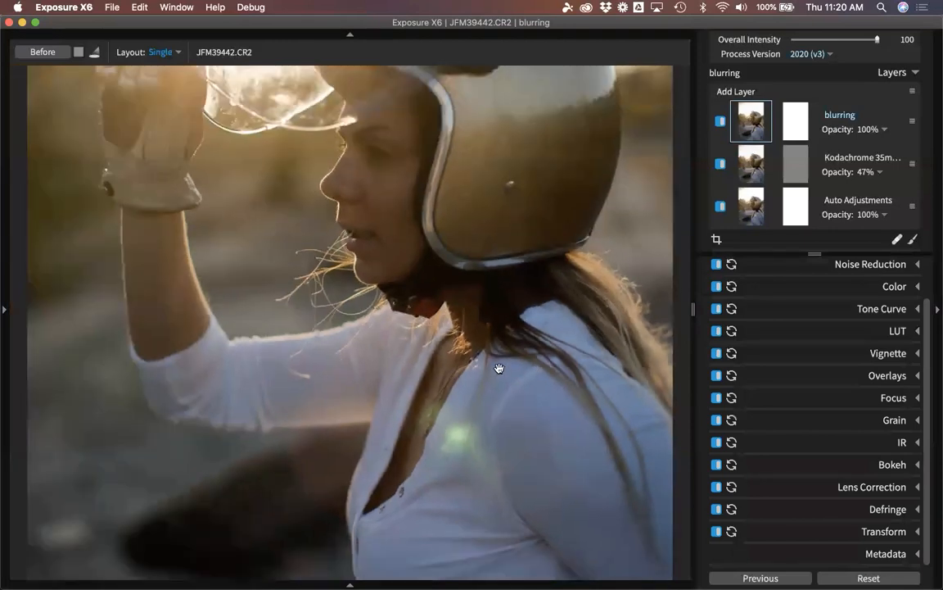
scroll(484, 363, "down", 3)
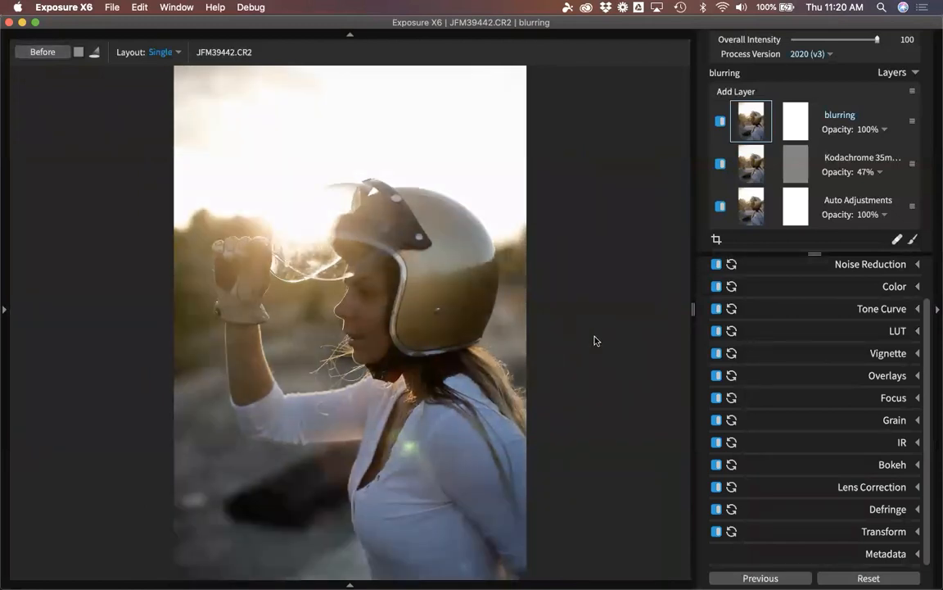
In the thumbnail grid, select JFM39445 and briefly view JFM39453 at full size.
key("g")
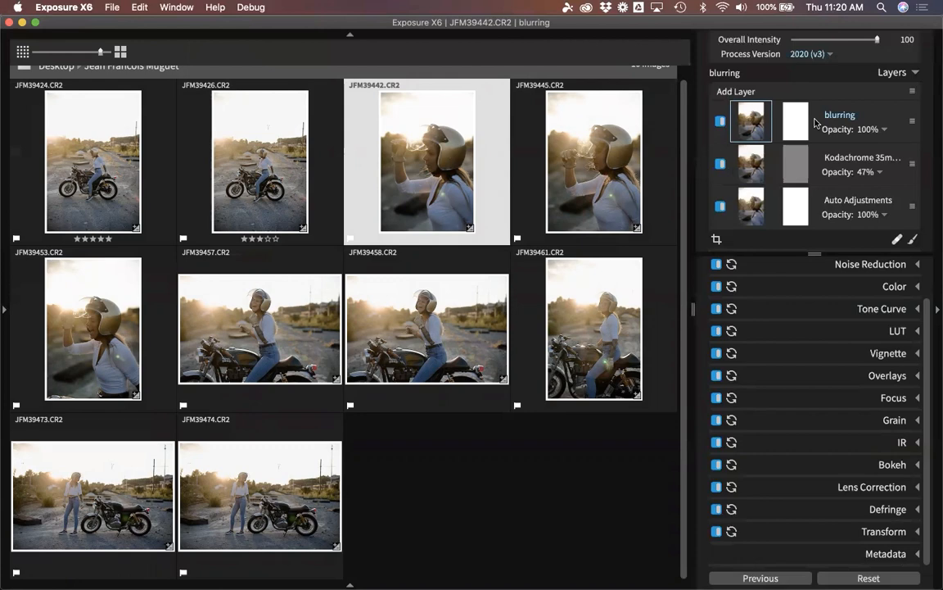
left_click(622, 162)
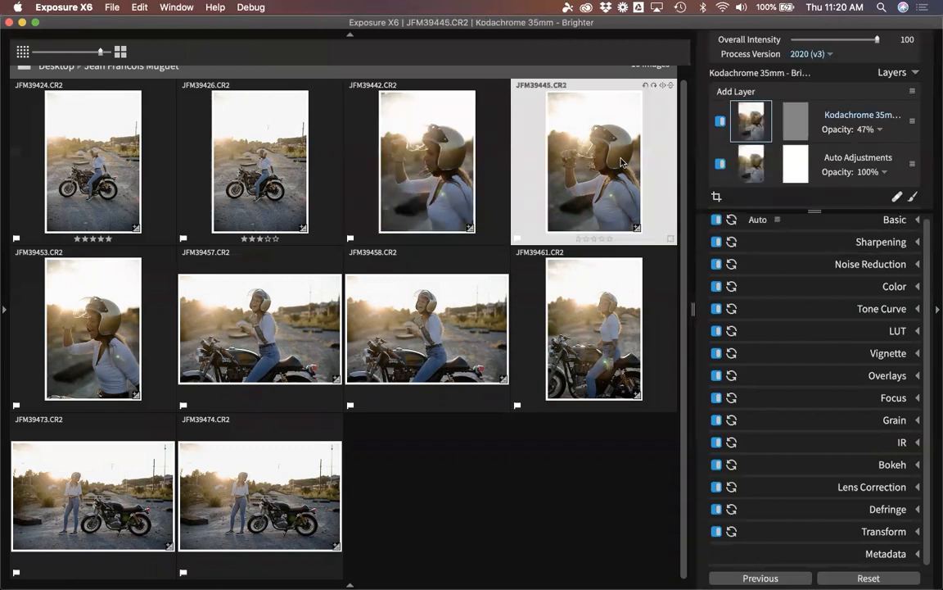
double_click(112, 354)
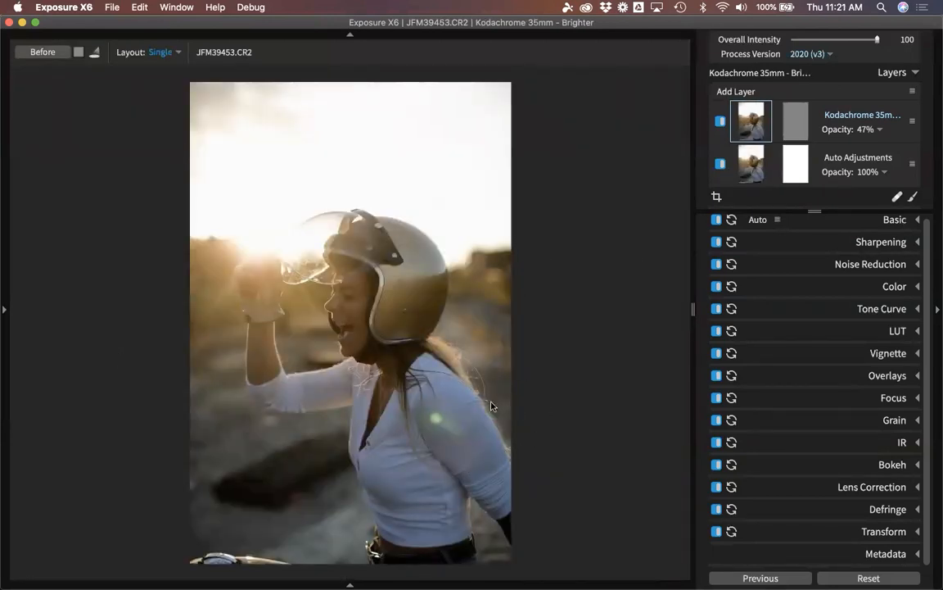
double_click(450, 238)
Copy the blurring layer from JFM39442 and select JFM39445 as the paste target.
left_click(403, 171)
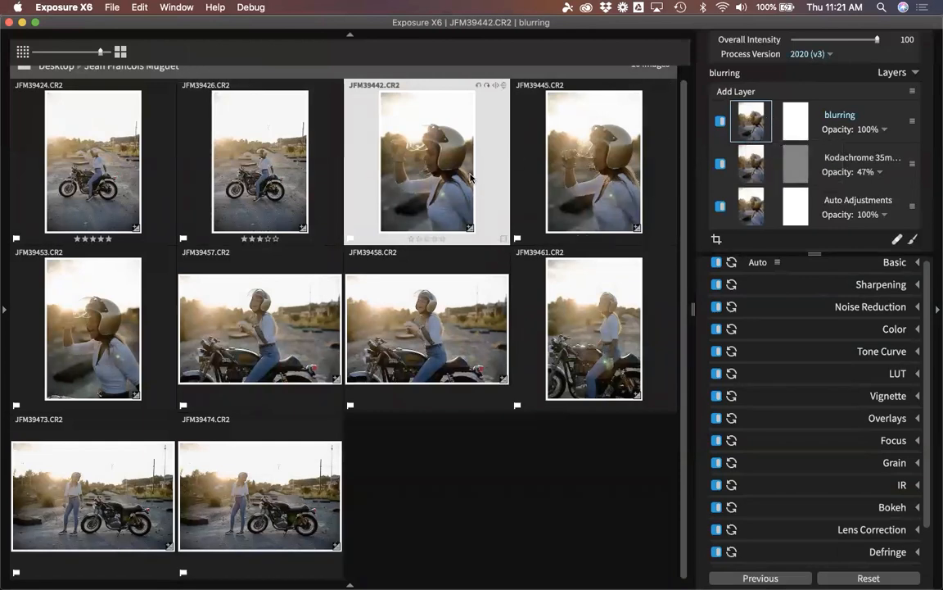
right_click(856, 114)
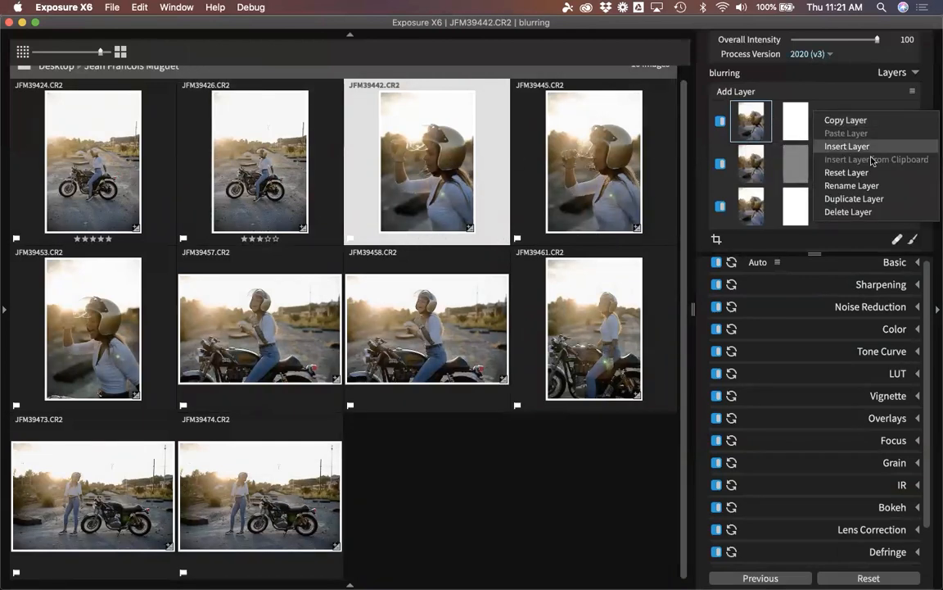
left_click(851, 117)
left_click(623, 160)
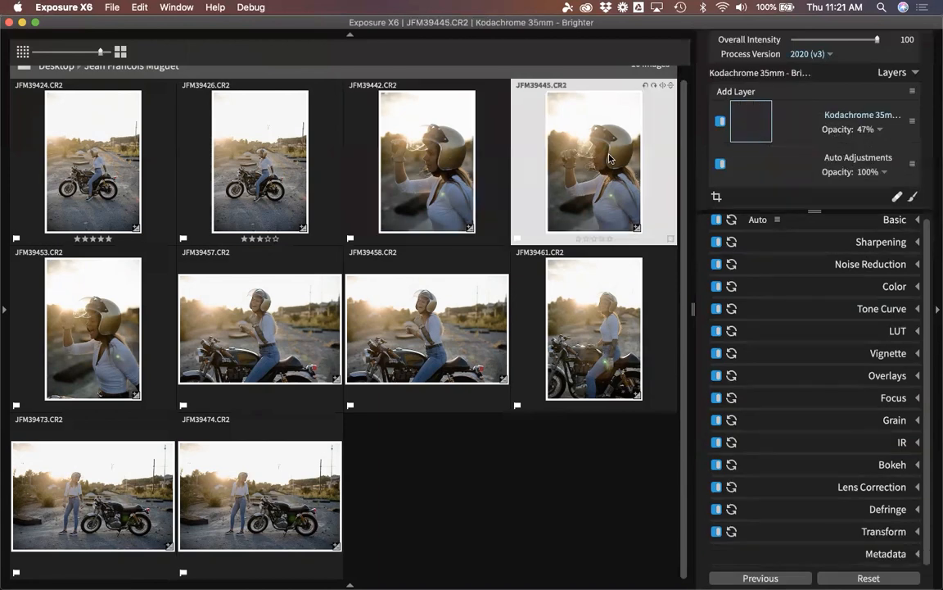
double_click(612, 167)
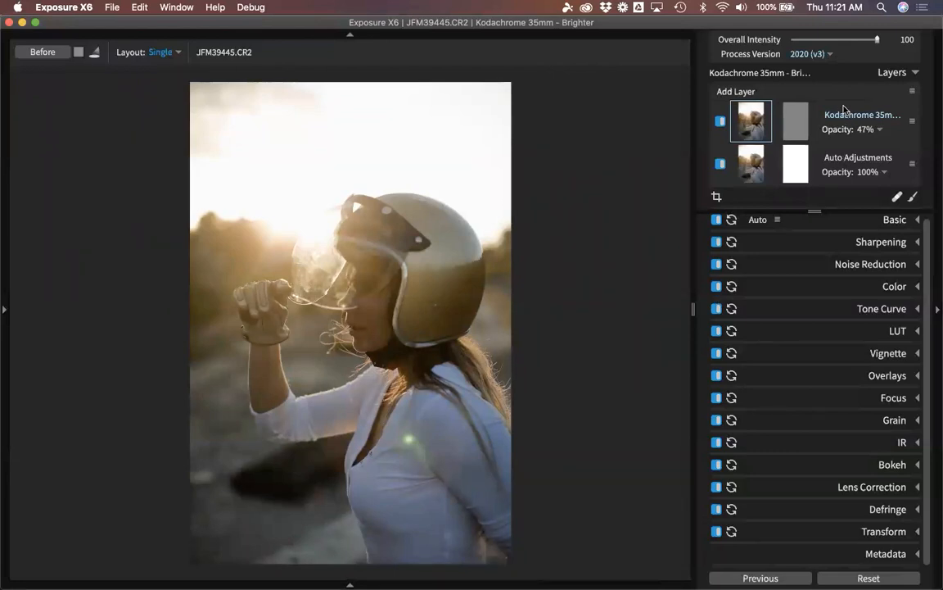
right_click(819, 110)
left_click(850, 131)
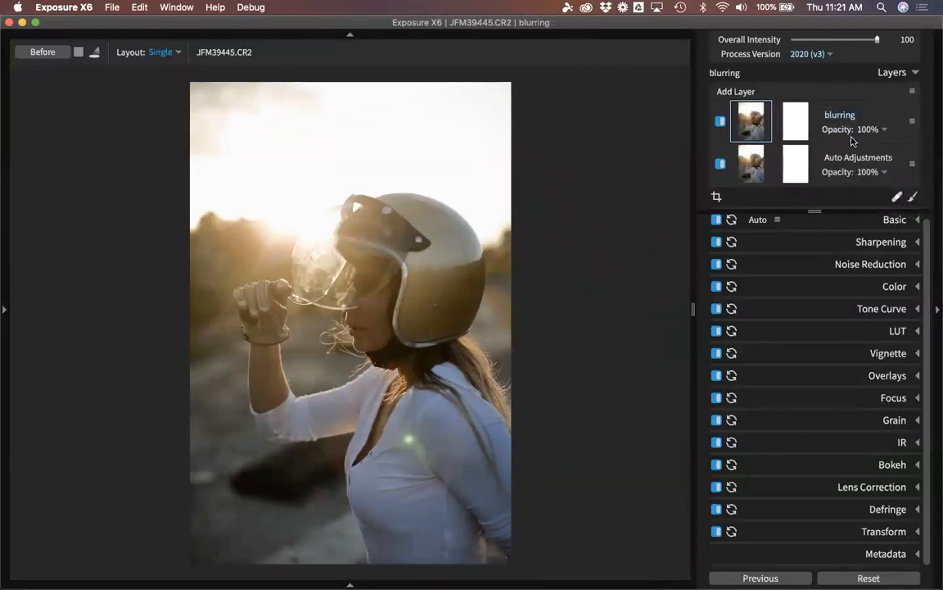
key("super+z")
right_click(869, 96)
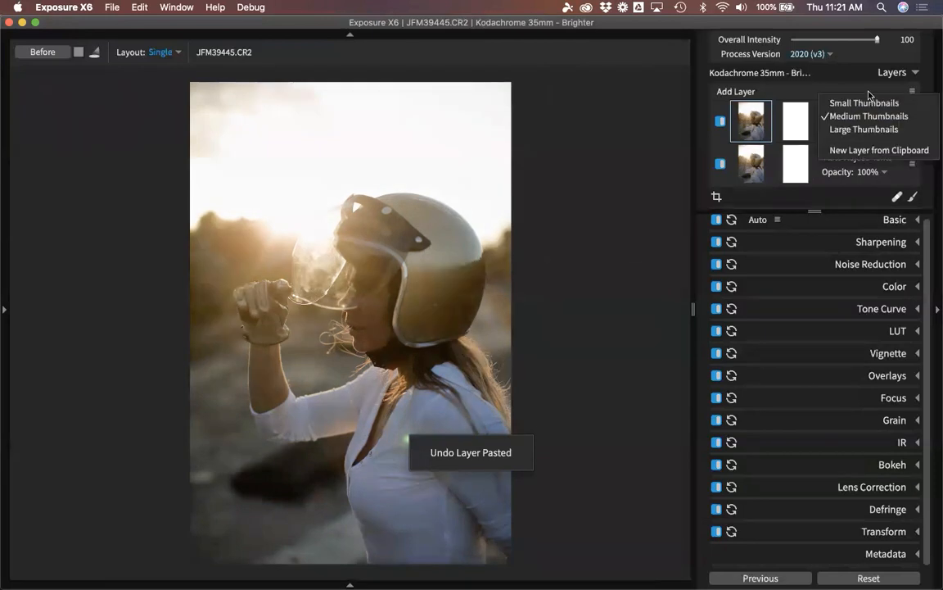
left_click(819, 138)
right_click(816, 148)
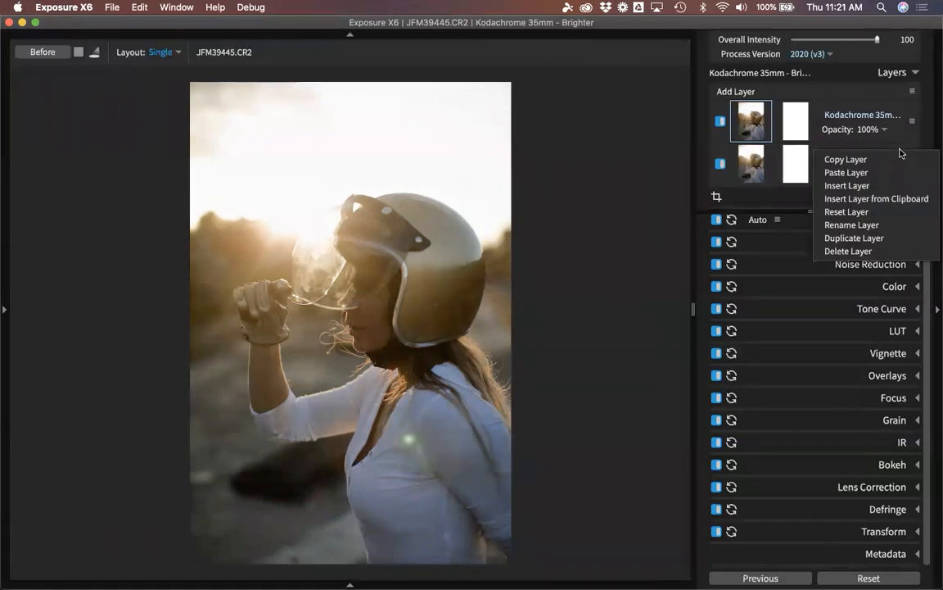
left_click(864, 170)
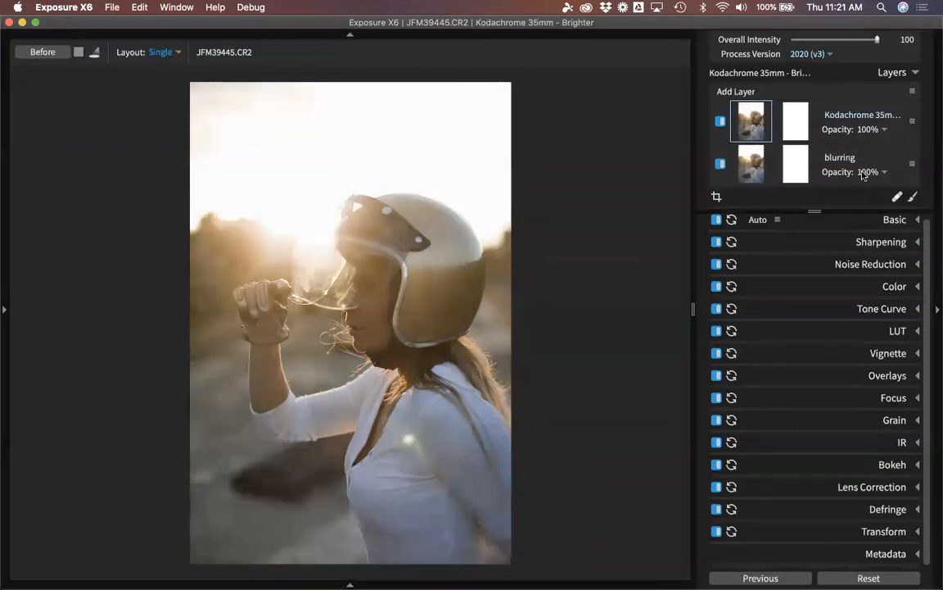
key("super+z")
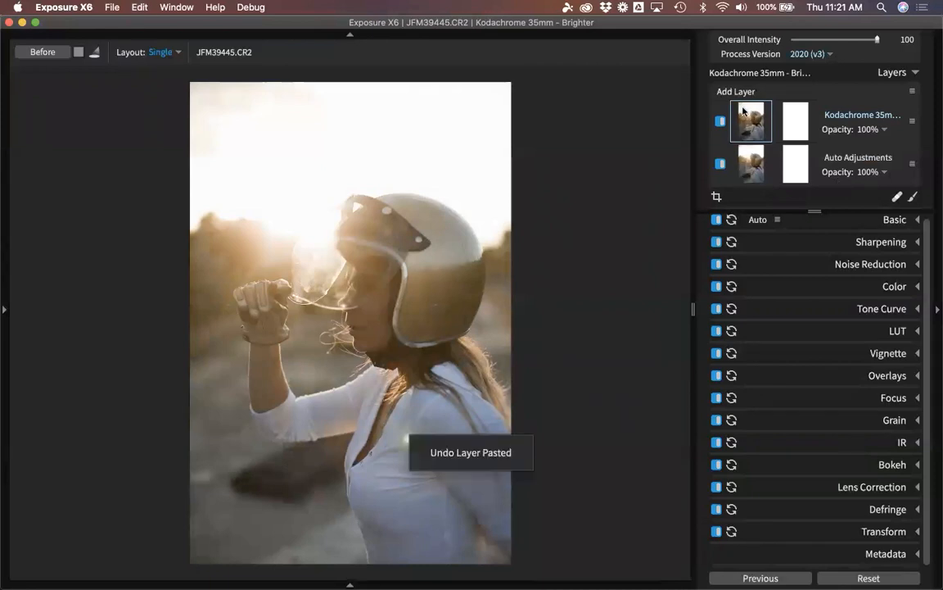
left_click(737, 91)
right_click(814, 116)
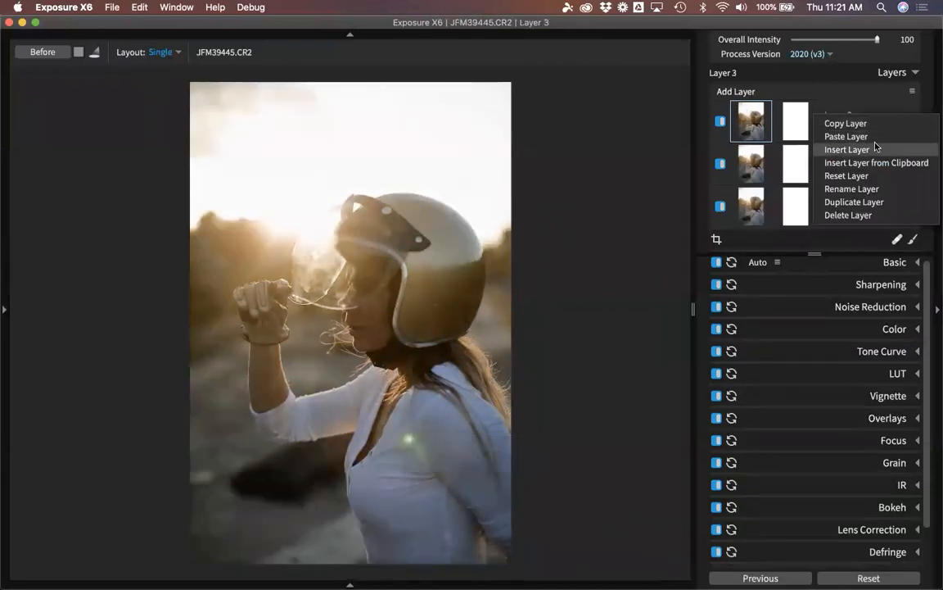
left_click(869, 135)
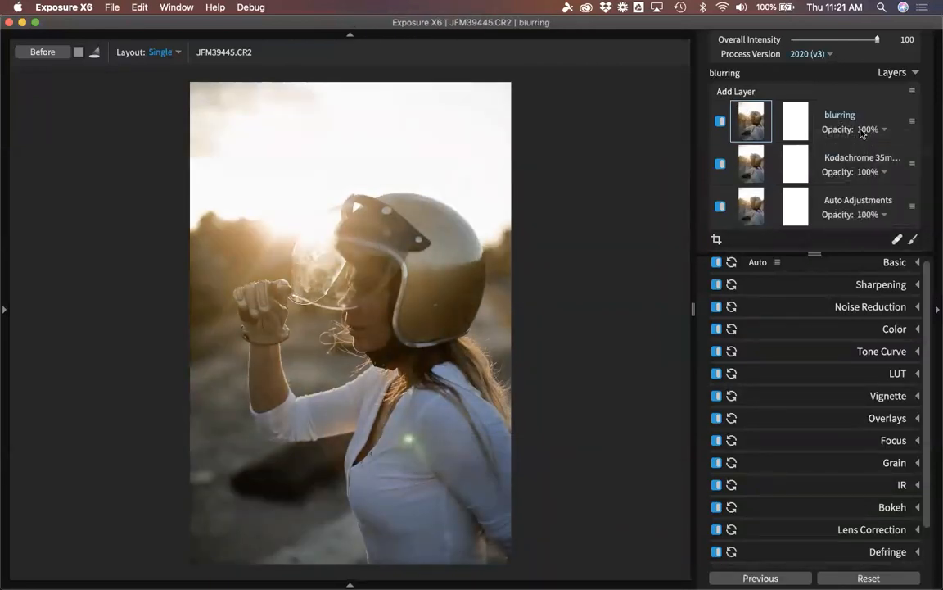
left_click(720, 122)
left_click(720, 121)
left_click(395, 332)
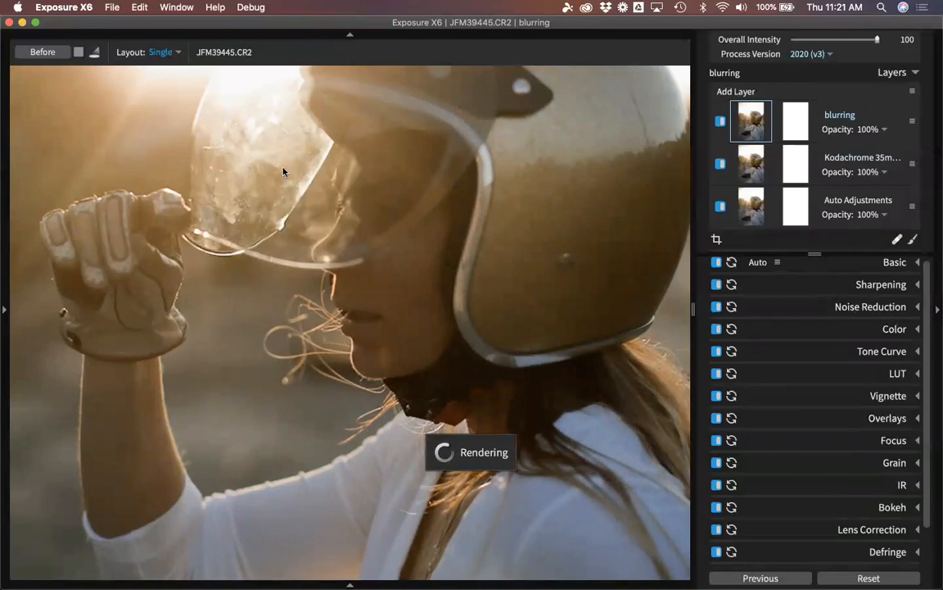
left_click(379, 227)
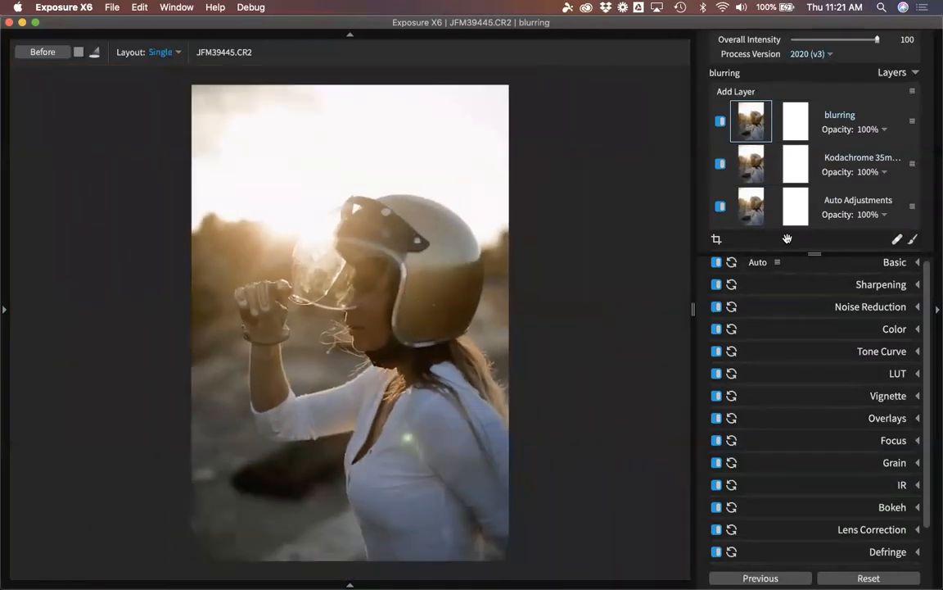
Add a new brush layer using the Dodge (Lighten) preset at size 10 and dab the helmet visor.
left_click(737, 91)
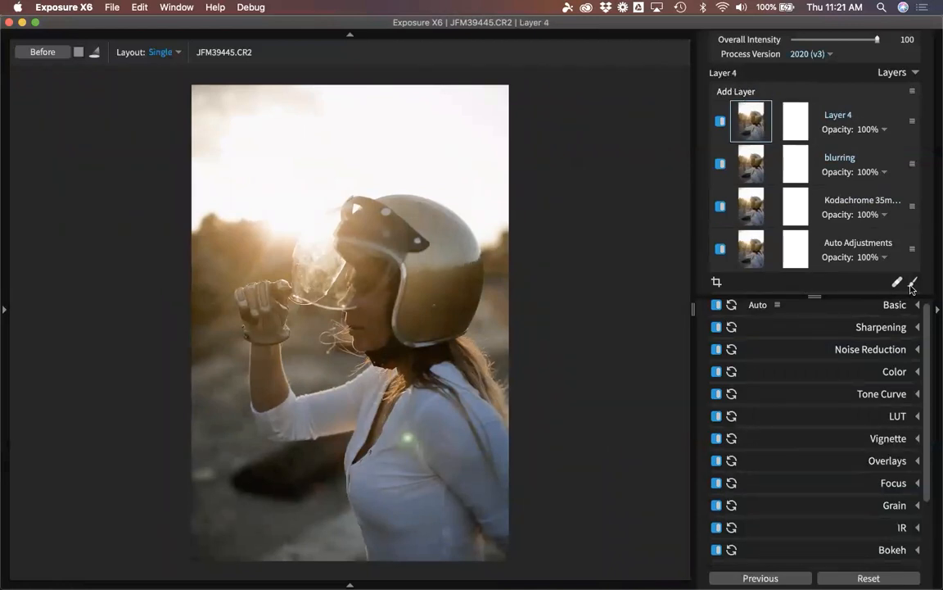
left_click(912, 283)
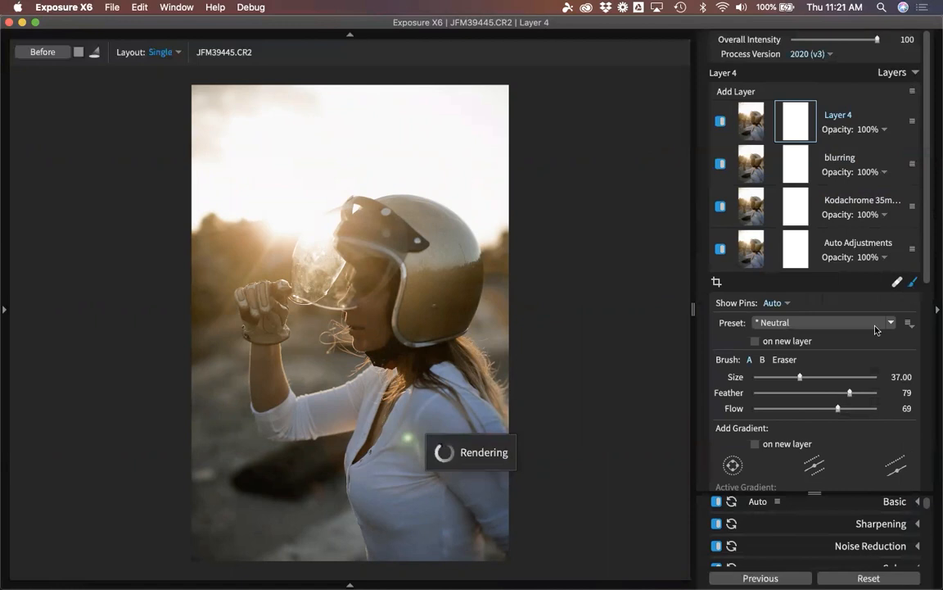
left_click(811, 323)
left_click(817, 322)
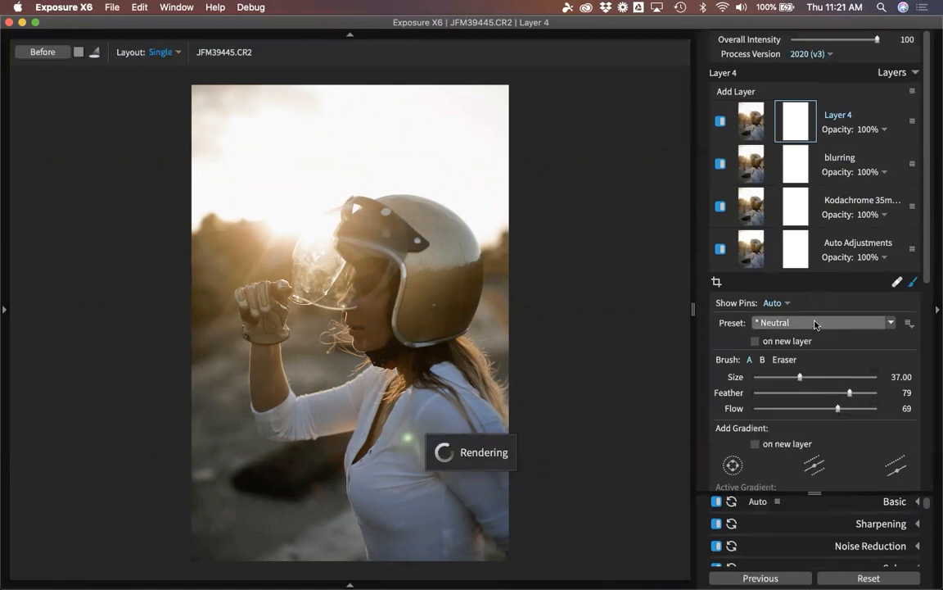
left_click(815, 324)
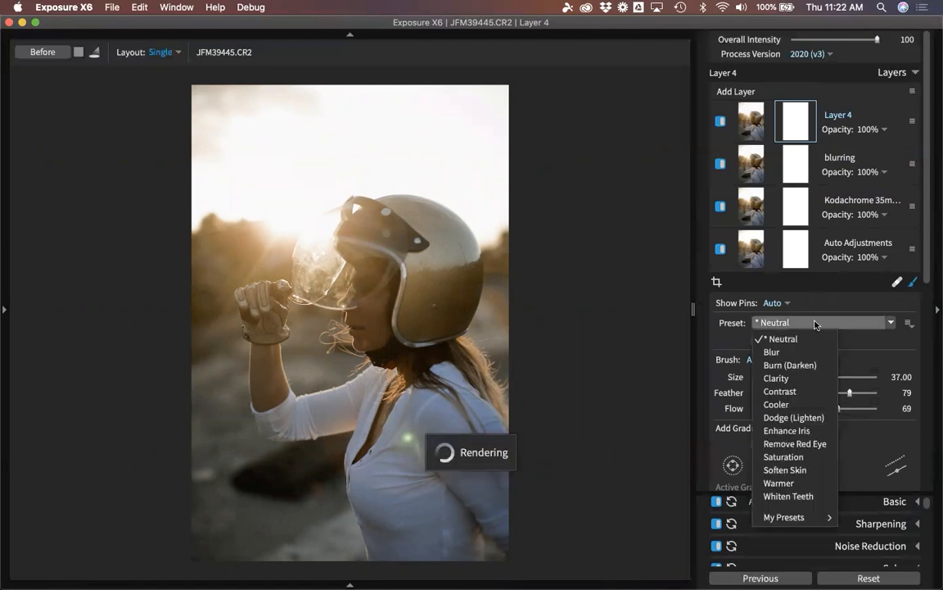
left_click(807, 418)
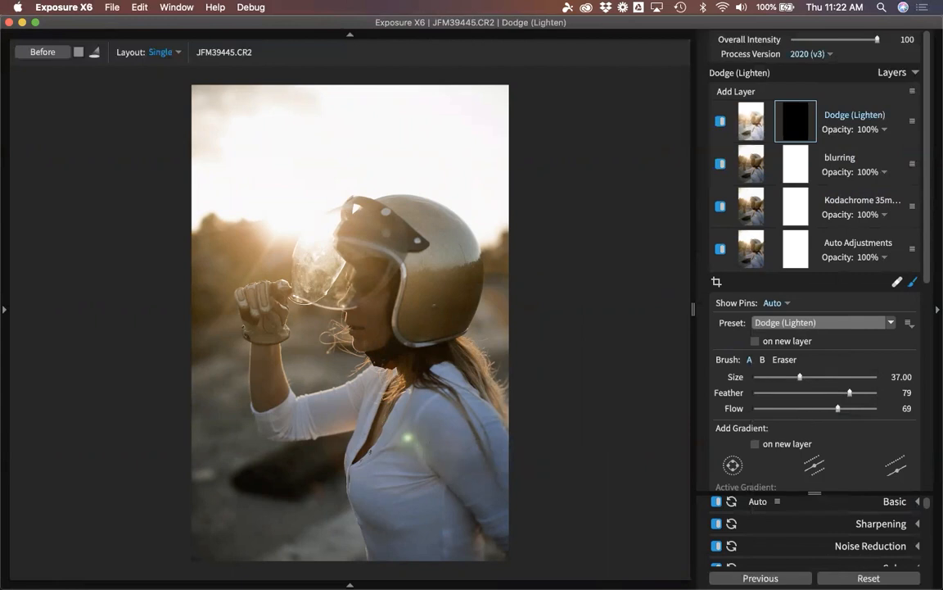
key("bracketleft")
key("bracketleft")
key("bracketleft")
key("bracketleft")
key("bracketleft")
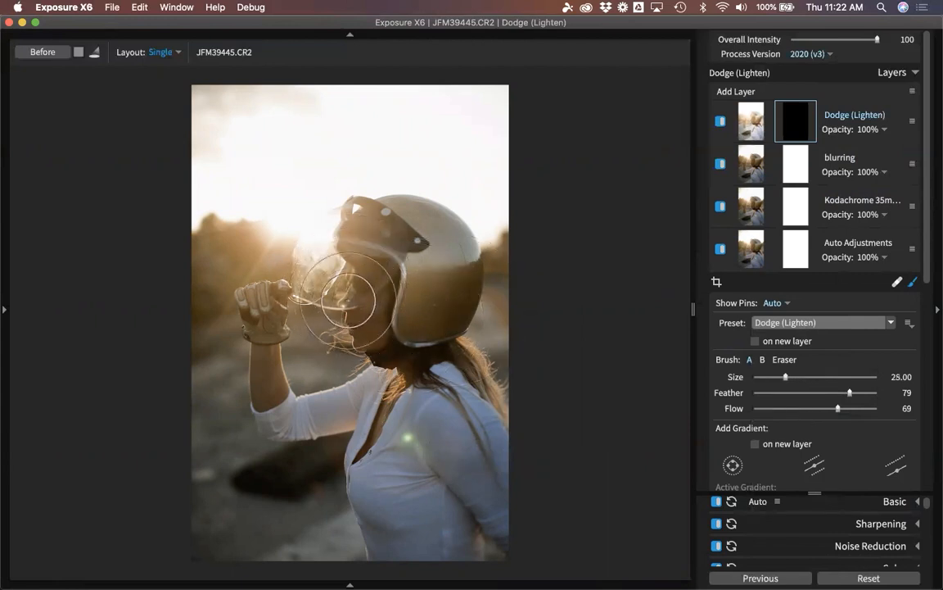
key("bracketleft")
key("bracketleft")
key("bracketleft")
key("bracketleft")
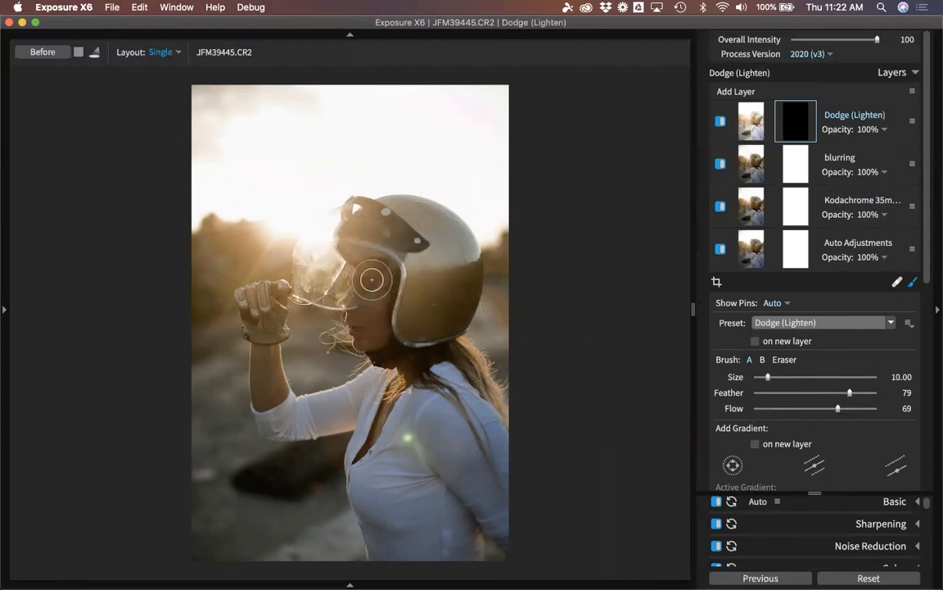
mouse_move(321, 257)
left_mouse_down()
mouse_move(331, 261)
mouse_move(343, 239)
mouse_move(327, 249)
left_mouse_up()
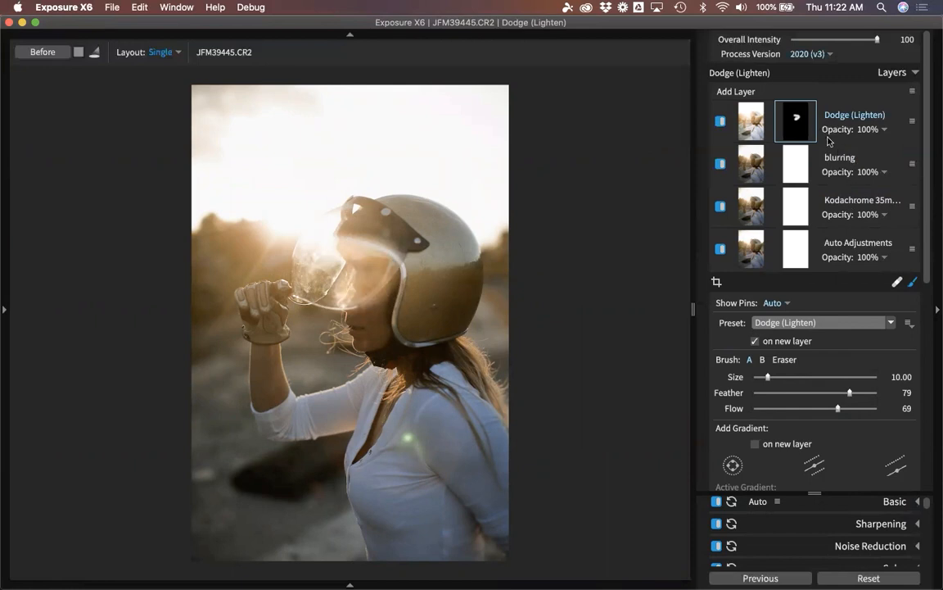
Set Flow 14 and Feather 90, enlarge the brush to about 25, and lighten the visor and face.
left_click_drag(838, 408, 779, 414)
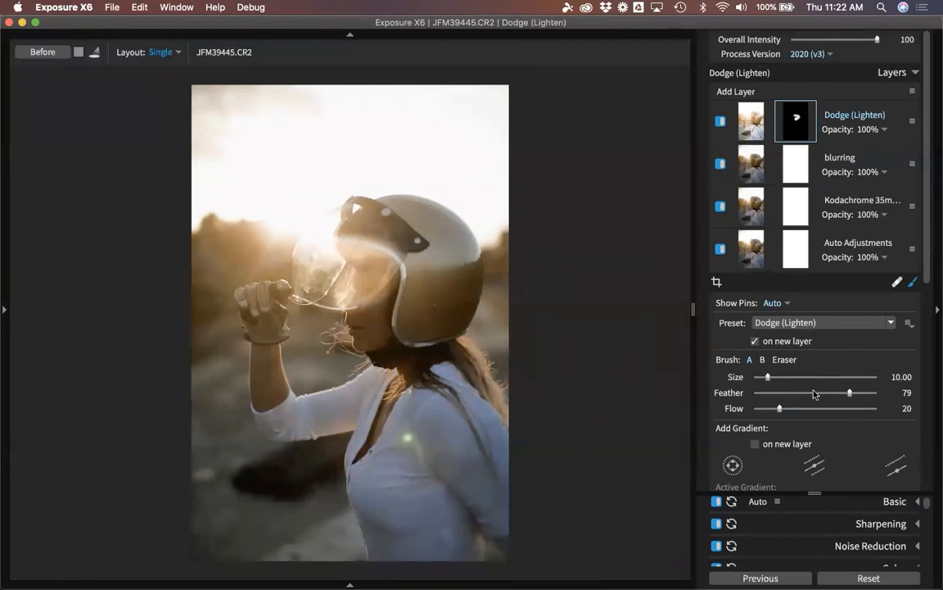
left_click_drag(771, 409, 775, 377)
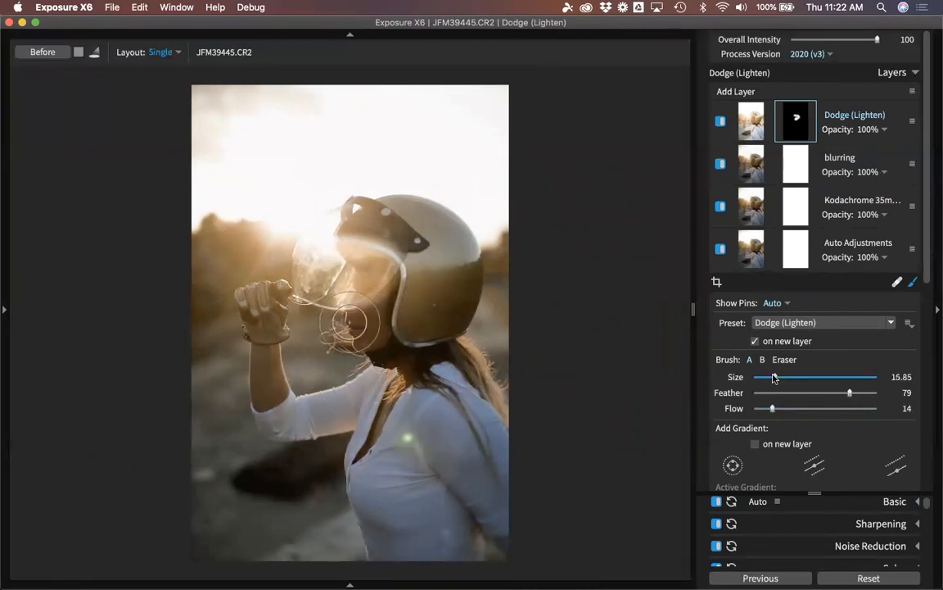
left_click_drag(840, 393, 863, 393)
key("bracketright")
key("bracketright")
key("bracketright")
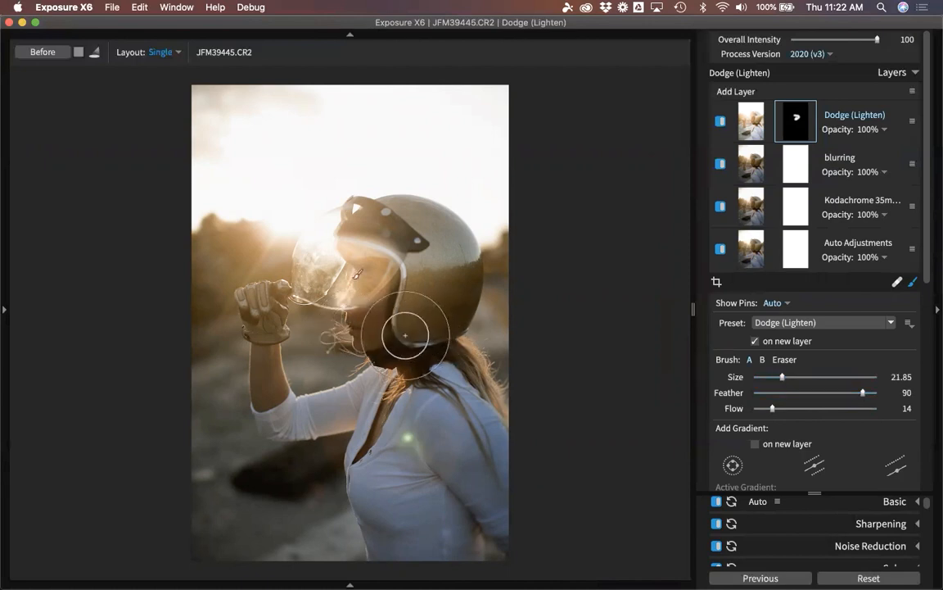
mouse_move(362, 328)
left_mouse_down()
mouse_move(385, 302)
mouse_move(362, 245)
mouse_move(332, 280)
mouse_move(382, 291)
mouse_move(382, 353)
mouse_move(368, 304)
mouse_move(326, 237)
left_mouse_up()
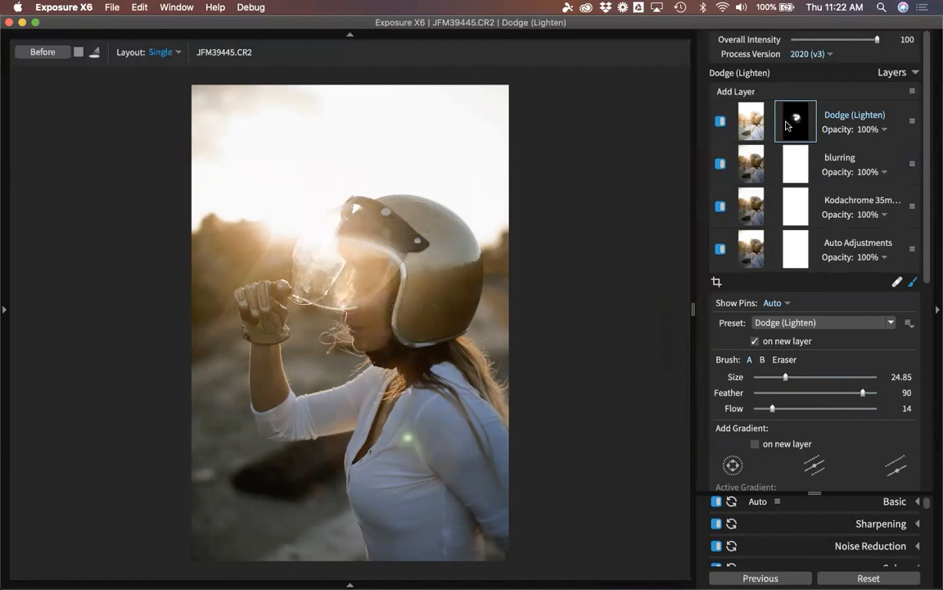
left_click(798, 121)
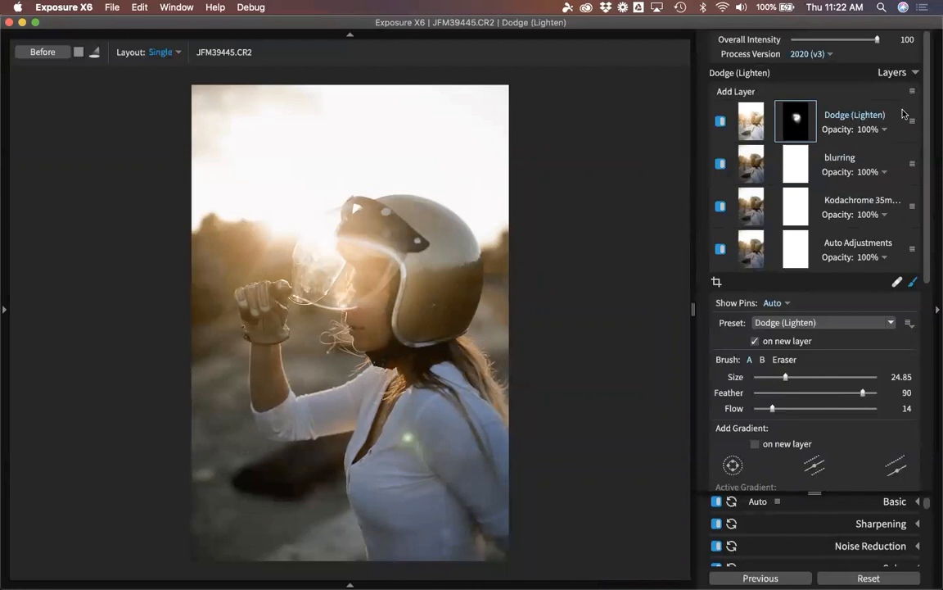
Lower the Dodge (Lighten) layer's opacity to 38%.
left_click(885, 131)
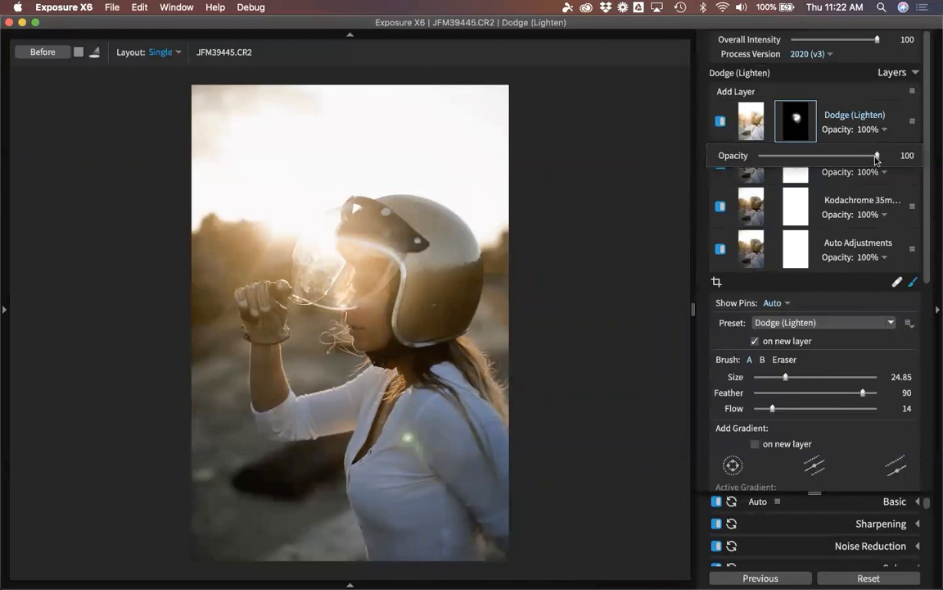
mouse_move(877, 156)
left_mouse_down()
mouse_move(798, 157)
mouse_move(805, 158)
left_mouse_up()
left_click(828, 89)
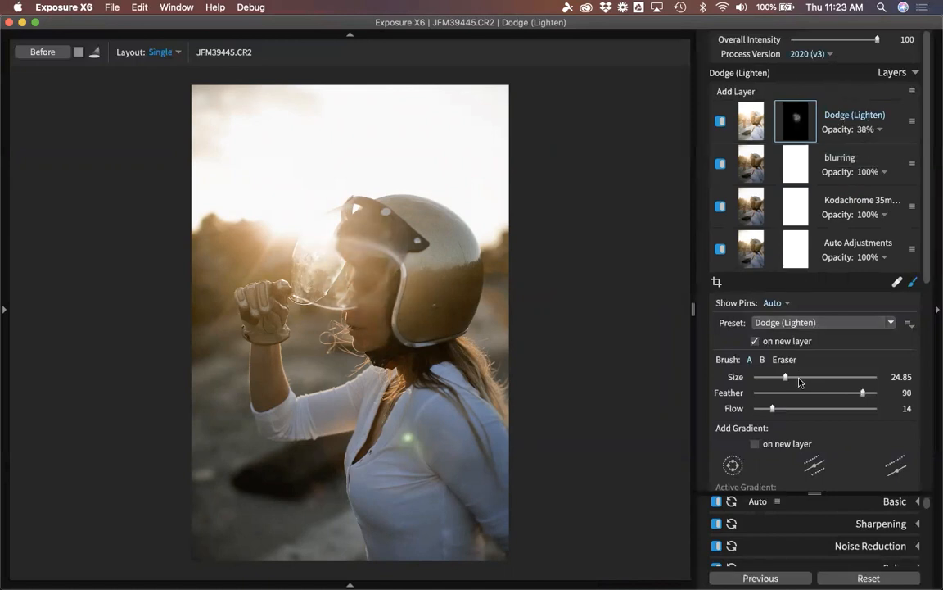
Compare the result with the unedited photo, then exit the brush tool.
key("backslash")
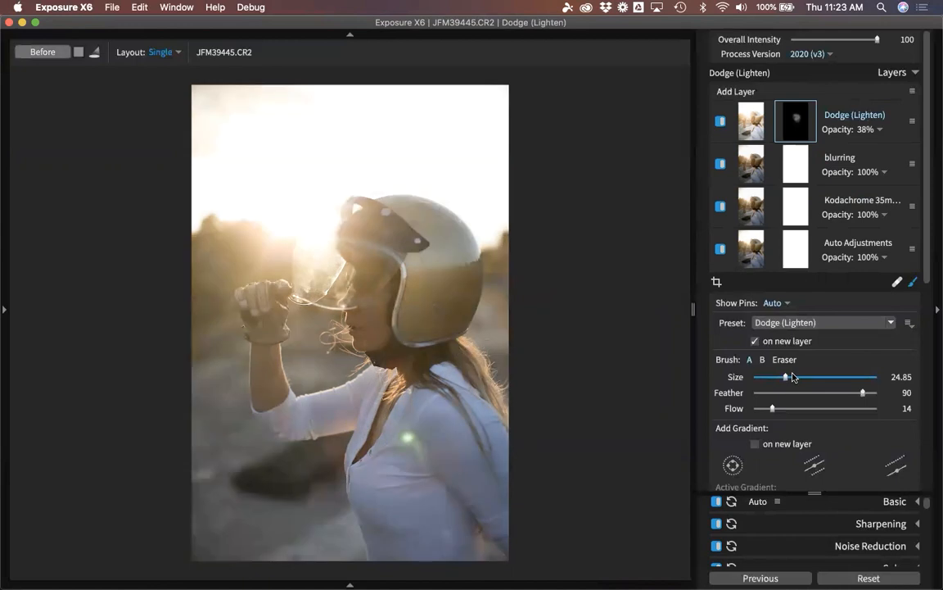
key("backslash")
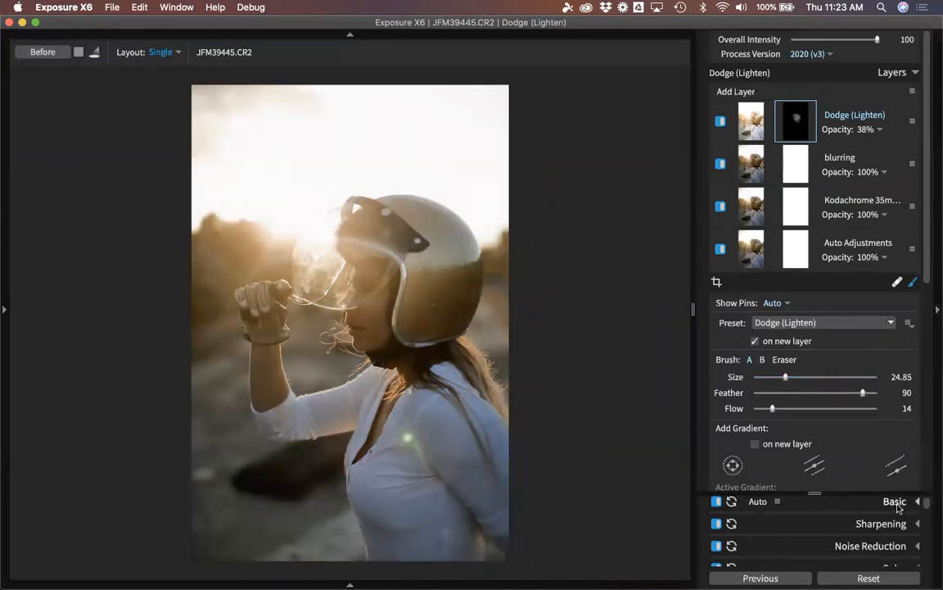
scroll(912, 269, "down", 1)
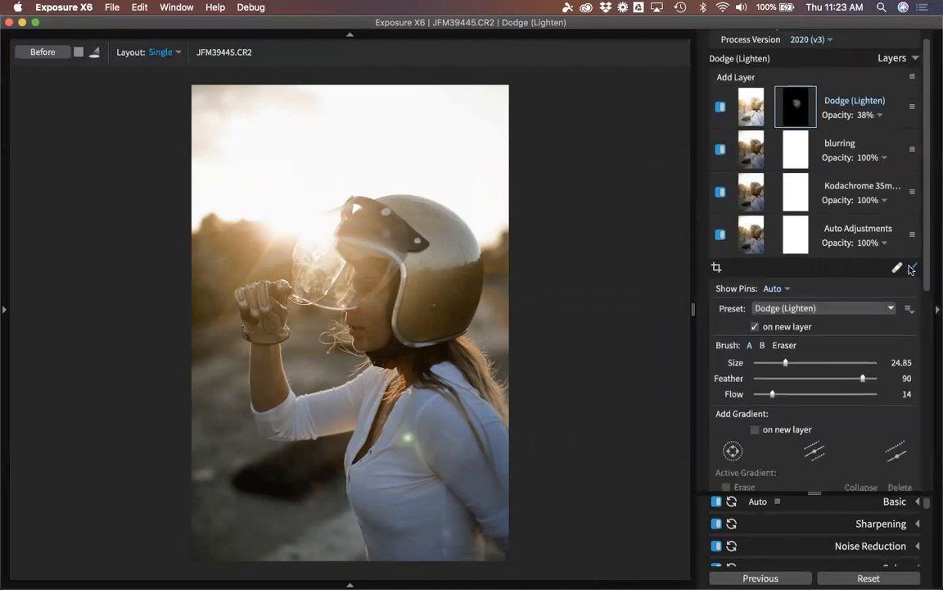
left_click(912, 270)
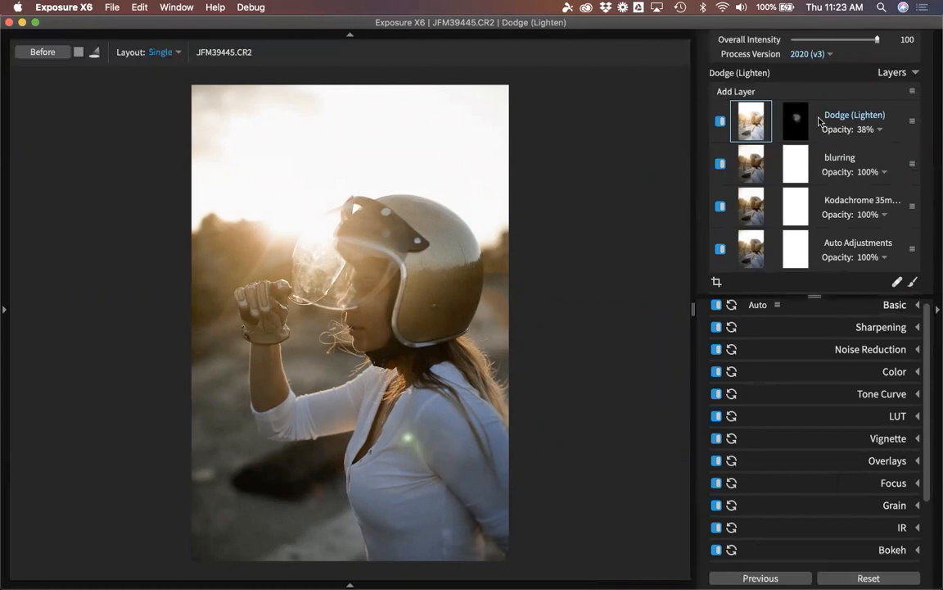
Raise the Dodge (Lighten) layer's Basic Clarity to 47, then zoom in on the helmet and visor.
left_click(896, 310)
scroll(855, 459, "down", 1)
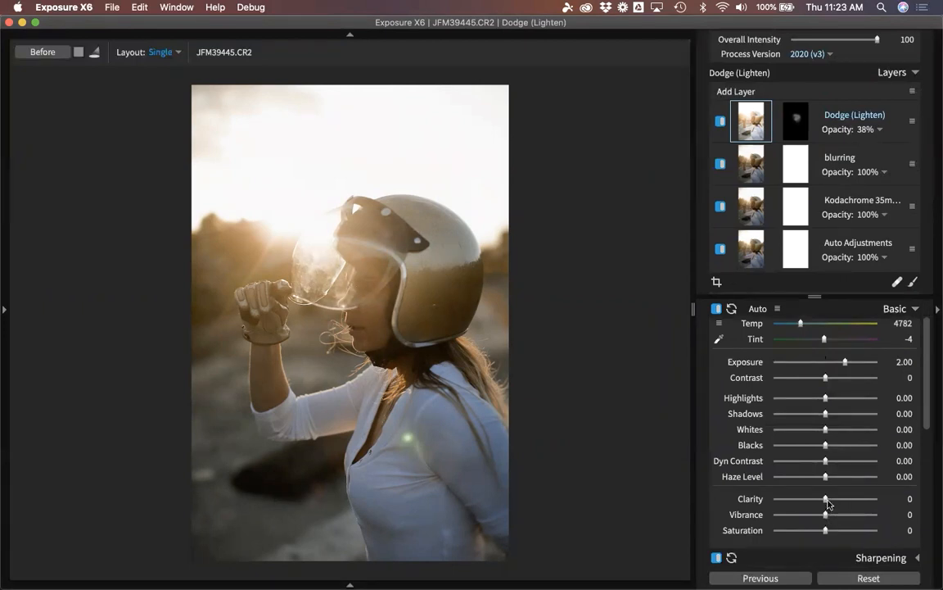
left_click_drag(829, 504, 840, 500)
left_click_drag(840, 498, 849, 498)
scroll(811, 299, "down", 5)
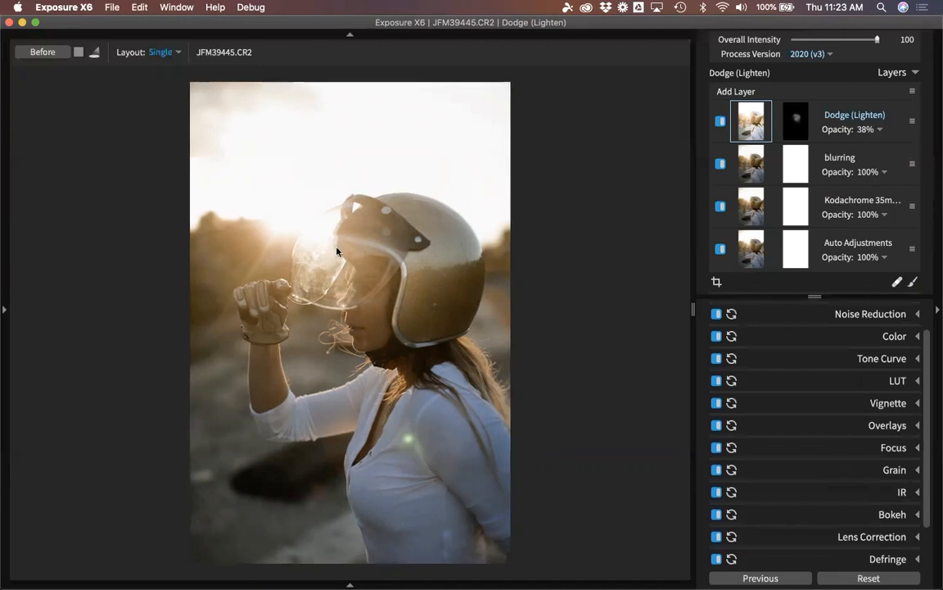
left_click(302, 221)
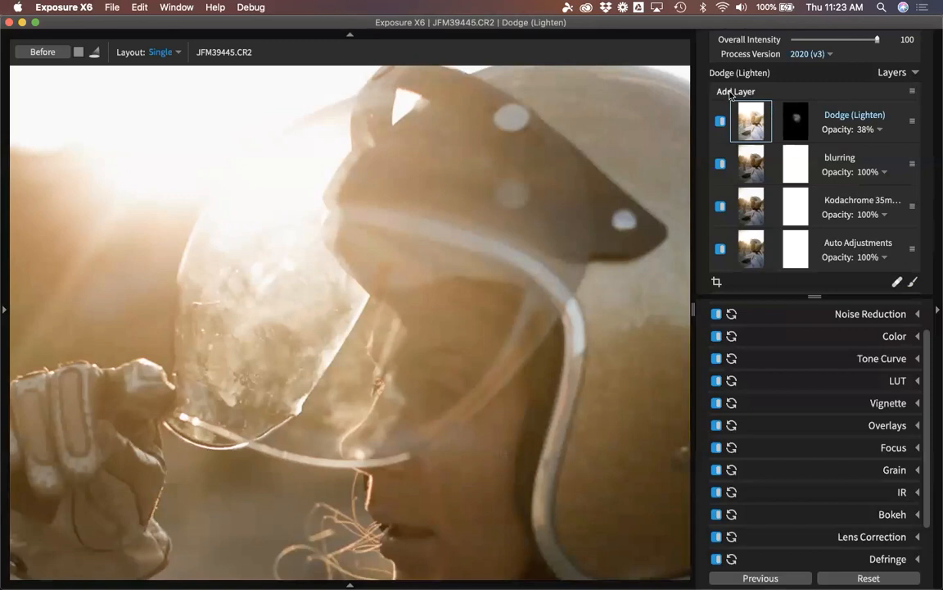
Add a new layer with the Blur brush preset at size 15.85, feather 24 and flow 77.
left_click(730, 93)
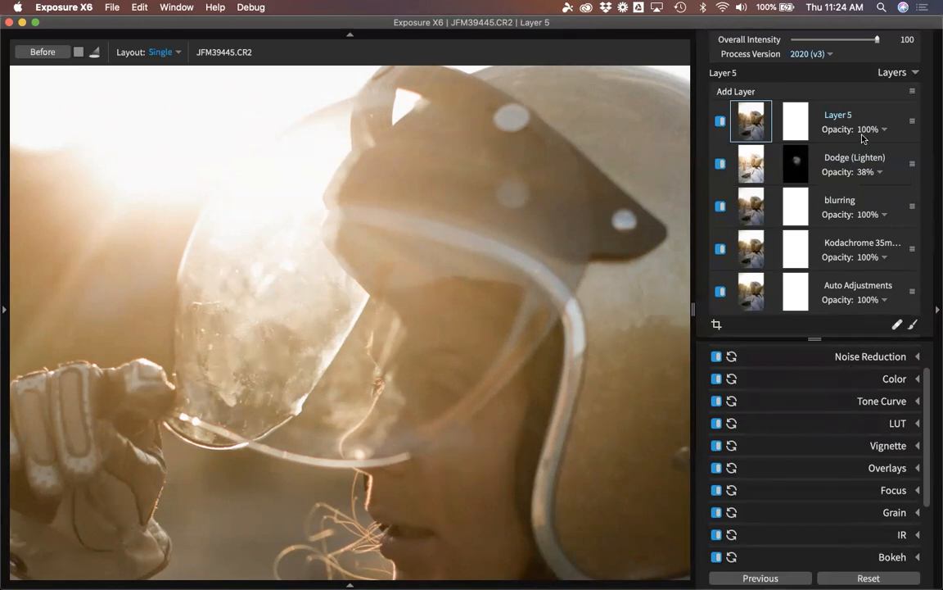
left_click(911, 328)
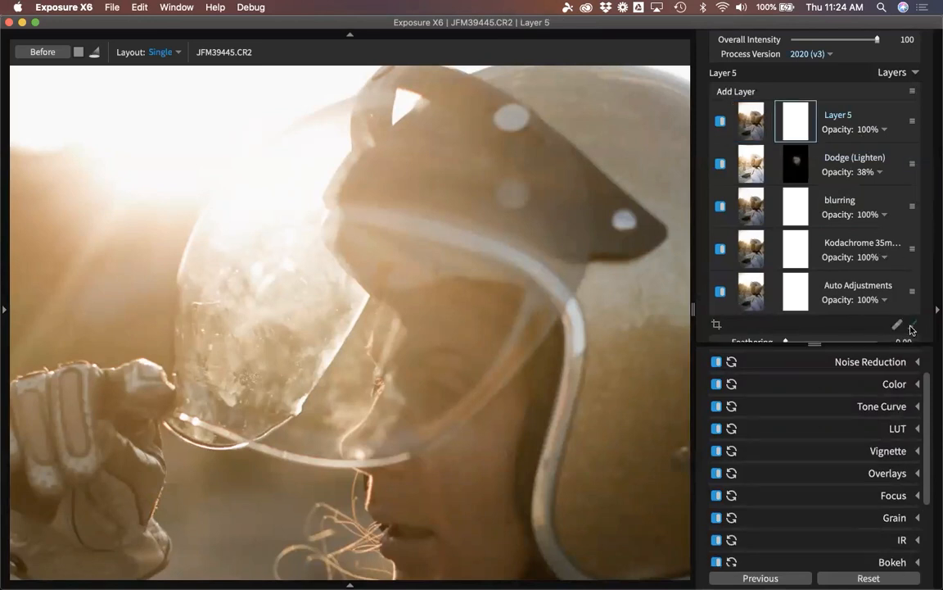
left_click(870, 364)
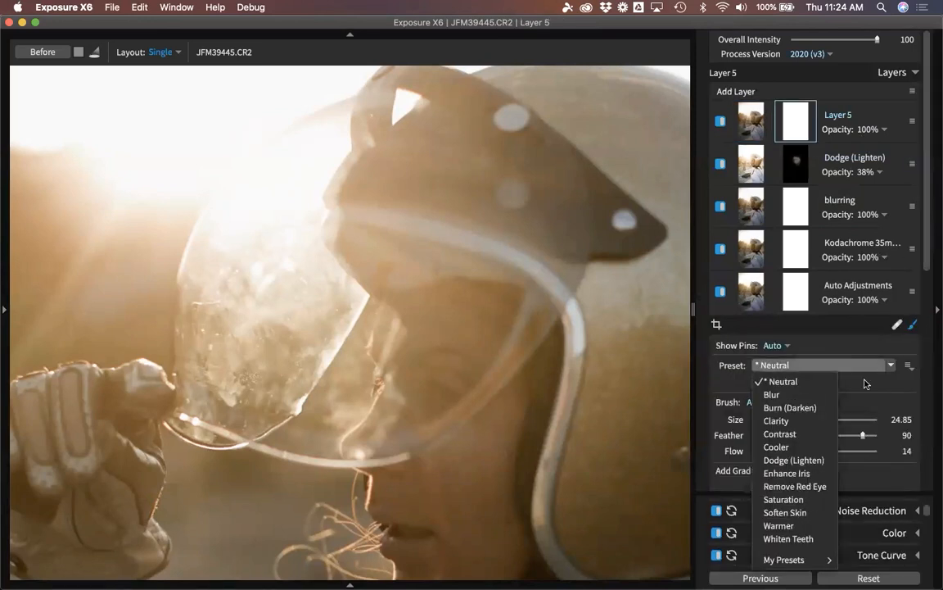
left_click(795, 395)
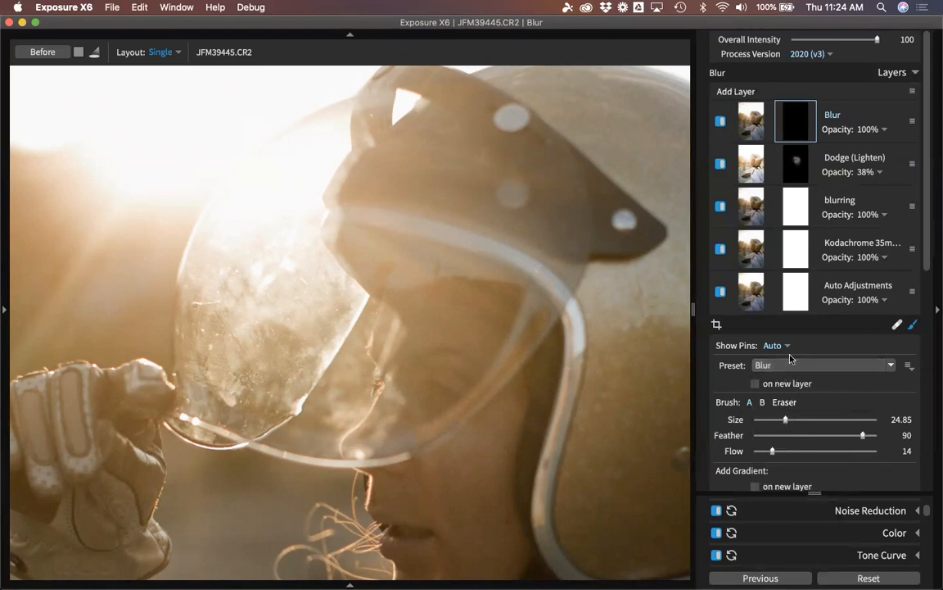
key("bracketleft")
key("bracketleft")
key("bracketleft")
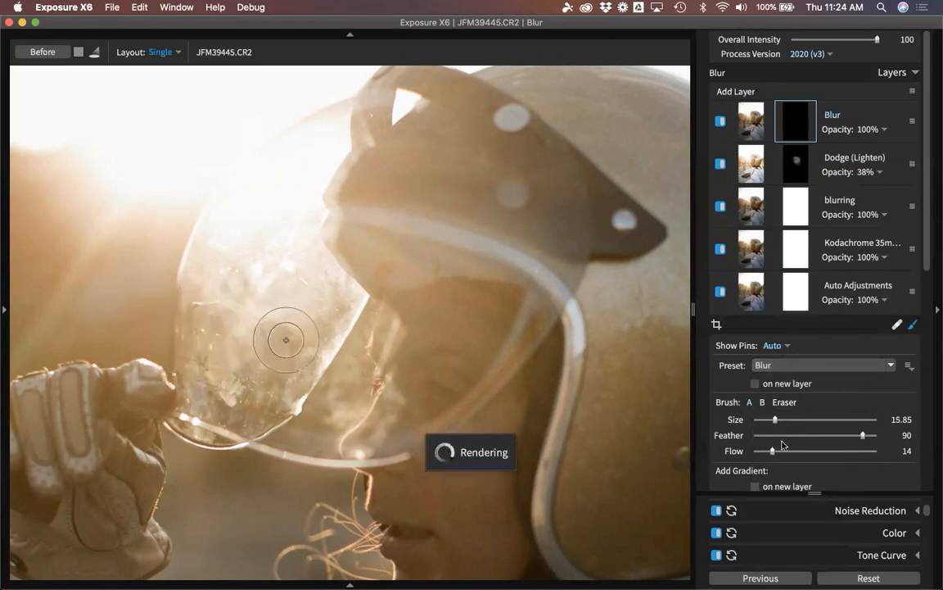
left_click(783, 435)
left_click(847, 451)
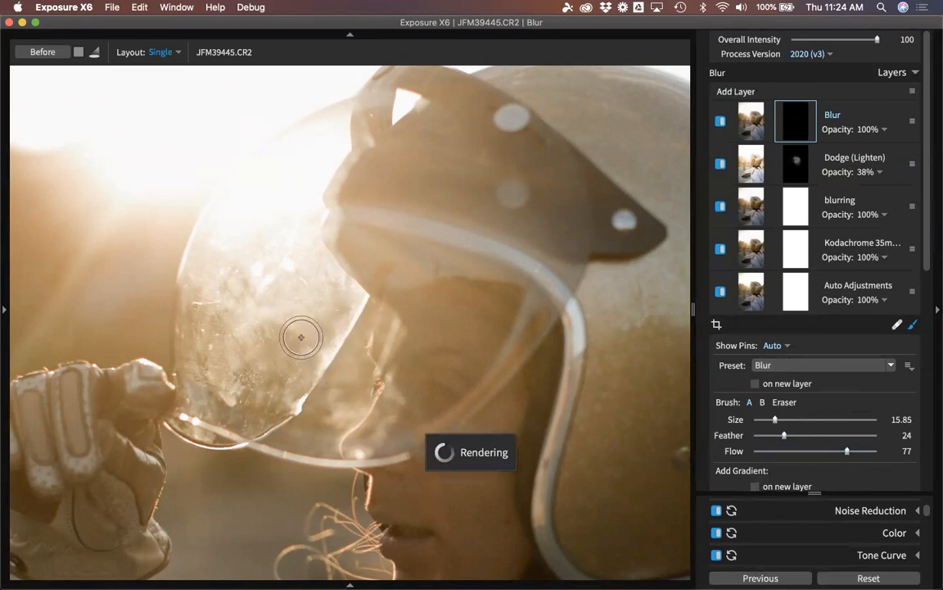
Paint blur along the lower visor and its left edge, and drop flow to 46.
mouse_move(309, 323)
left_mouse_down()
mouse_move(264, 400)
mouse_move(252, 409)
mouse_move(217, 397)
mouse_move(193, 261)
left_mouse_up()
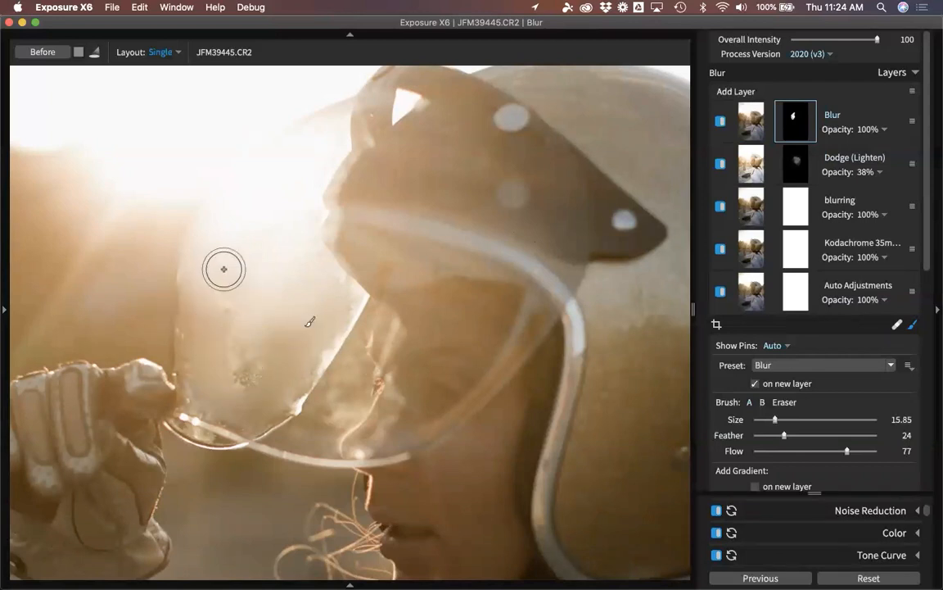
left_click_drag(227, 414, 189, 390)
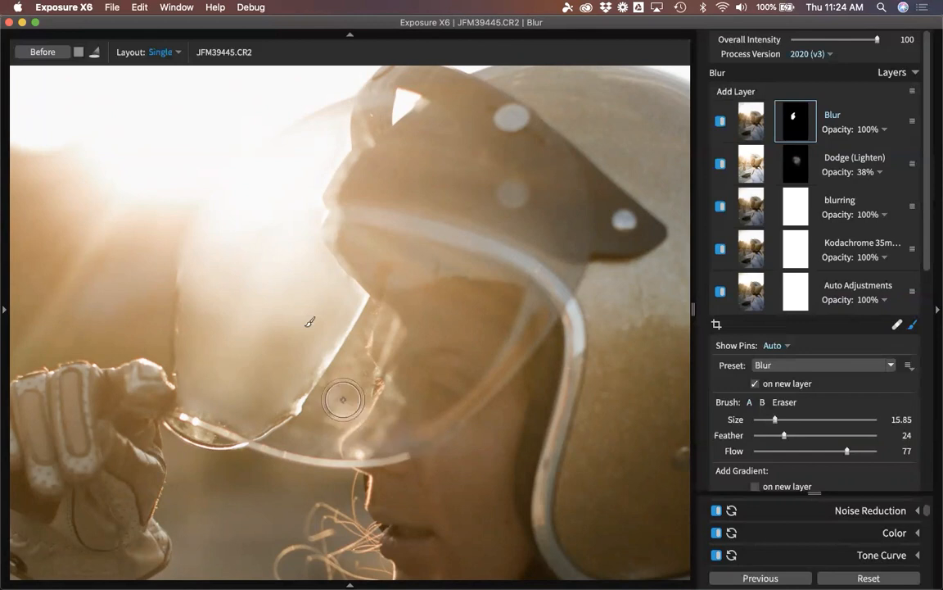
scroll(356, 384, "down", 9)
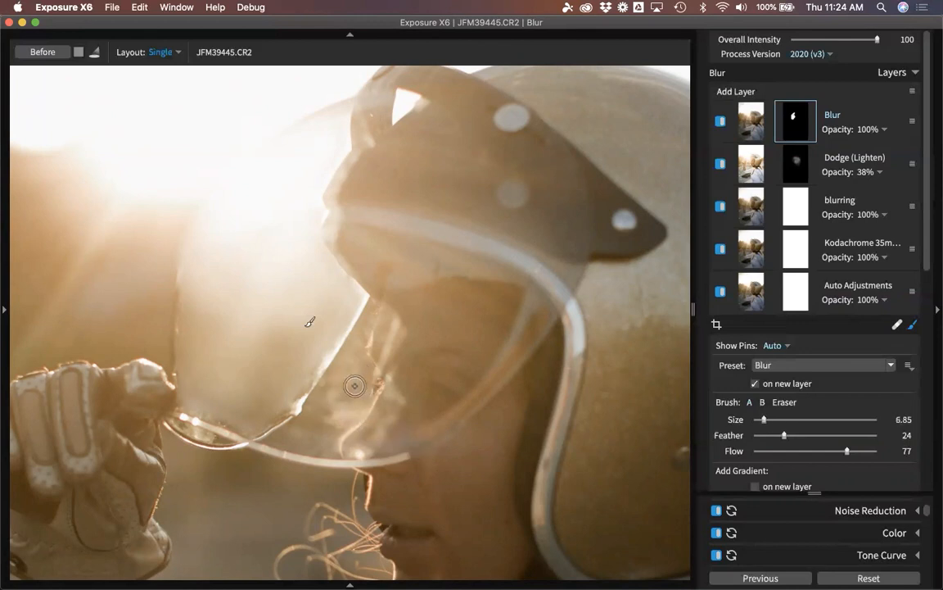
left_click(810, 451)
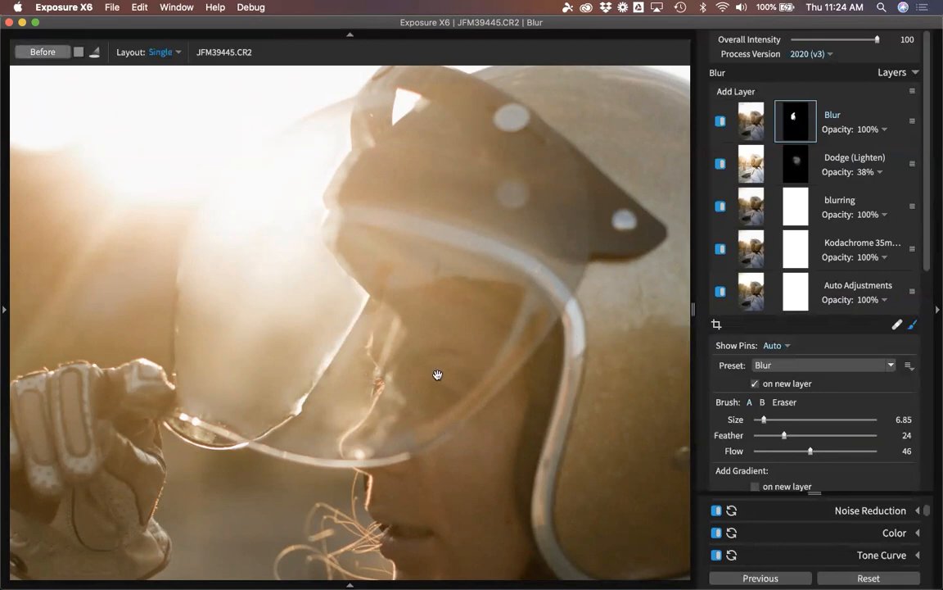
key("backslash")
key("backslash")
key("z")
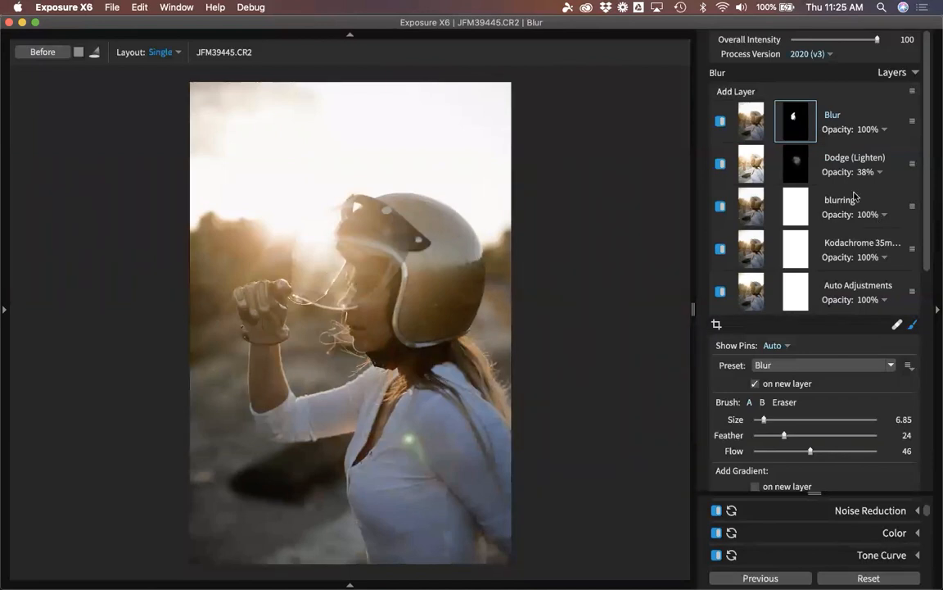
Check the Blur layer's effect by toggling it, then set its opacity to 56%.
left_click(721, 122)
left_click(827, 129)
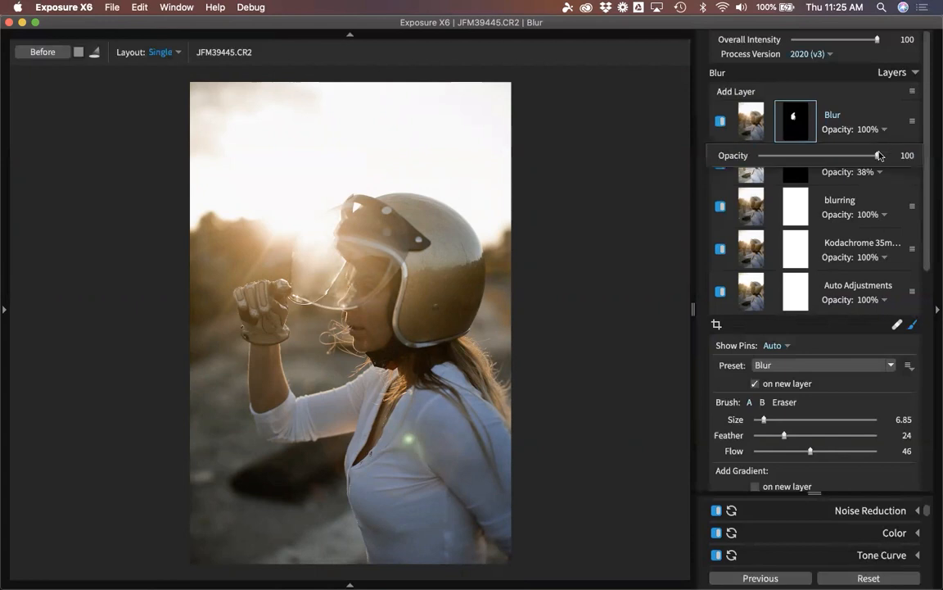
left_click_drag(878, 154, 852, 155)
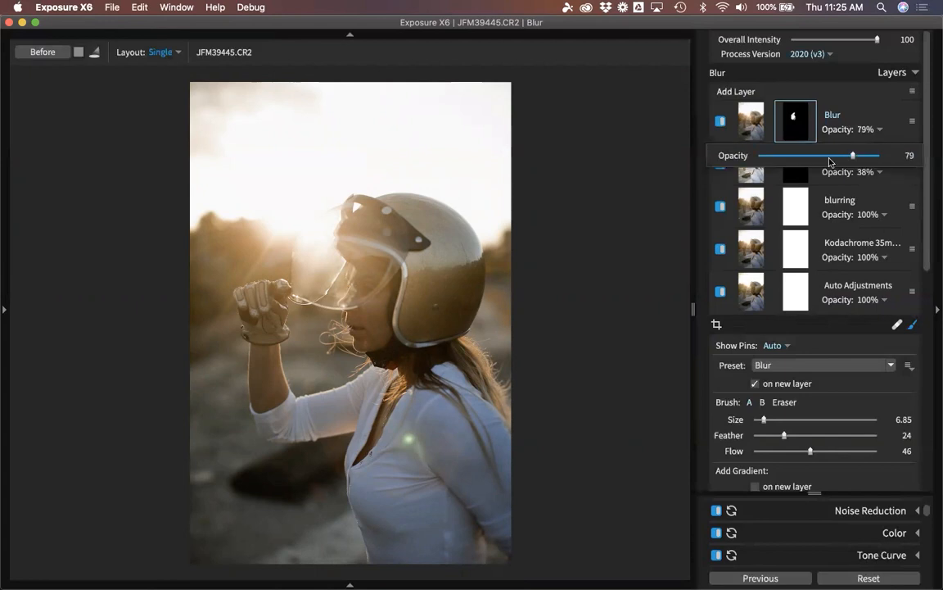
left_click(830, 104)
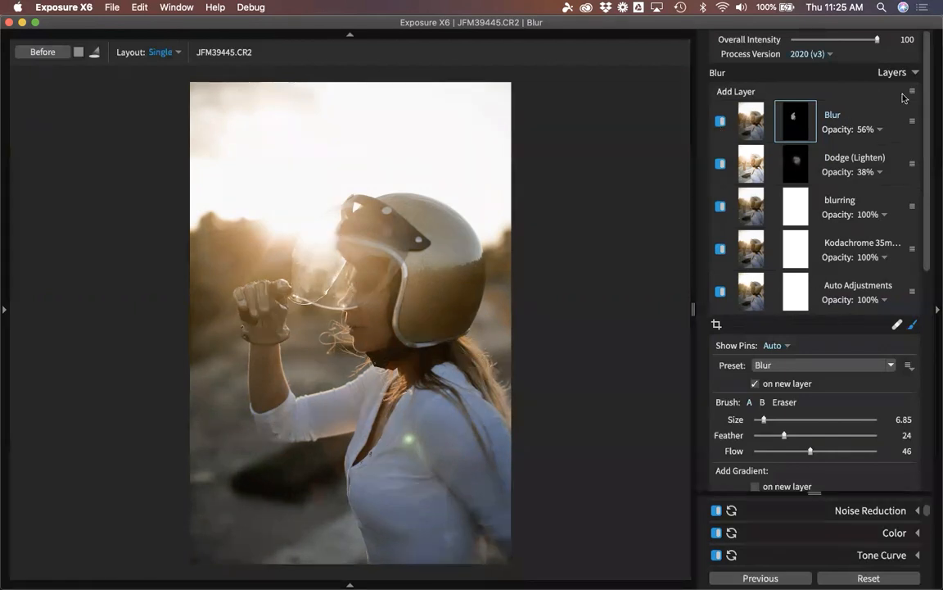
left_click(905, 75)
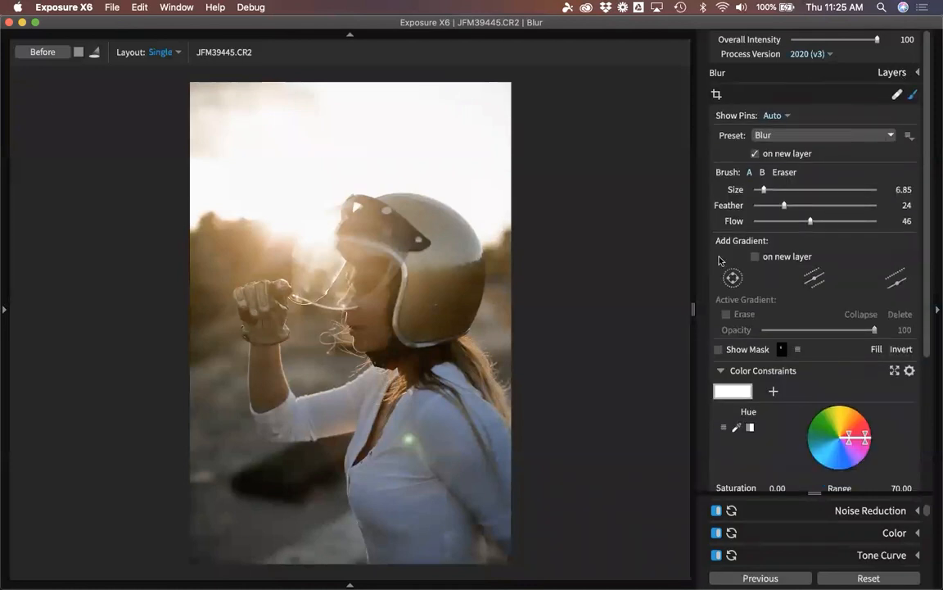
left_click(894, 75)
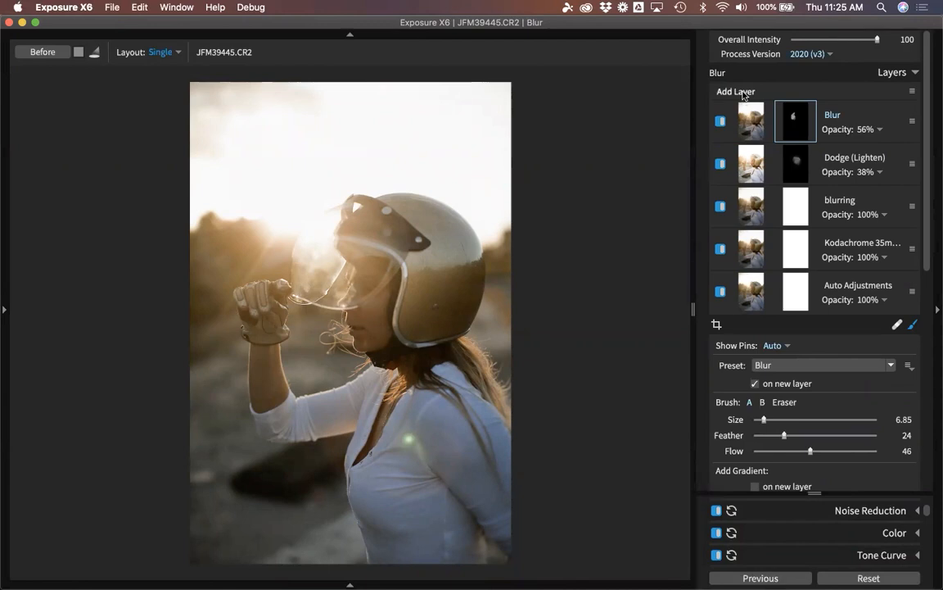
Add a new whole-image layer with brushing off and expand its Overlays adjustments.
left_click(736, 91)
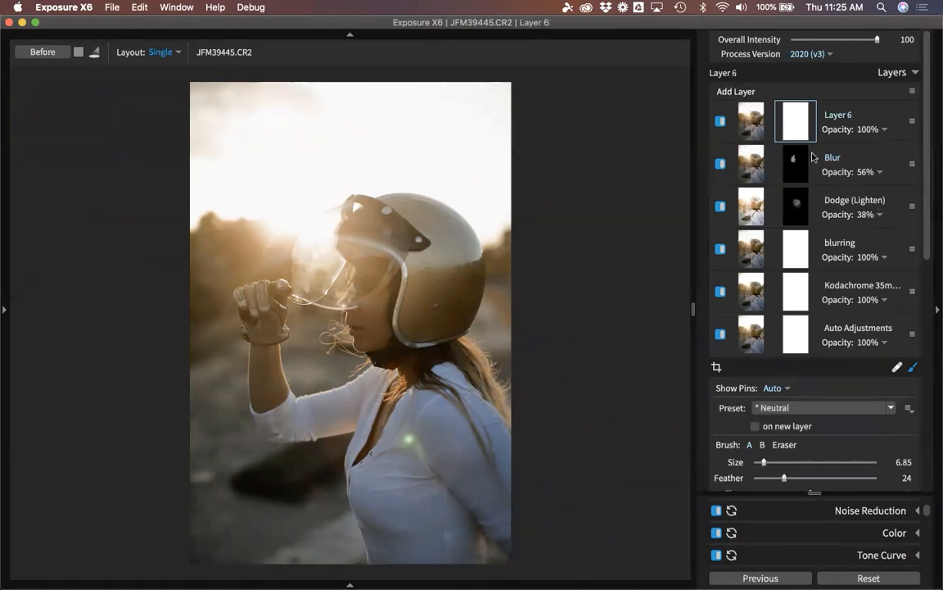
scroll(934, 208, "down", 3)
scroll(935, 221, "down", 5)
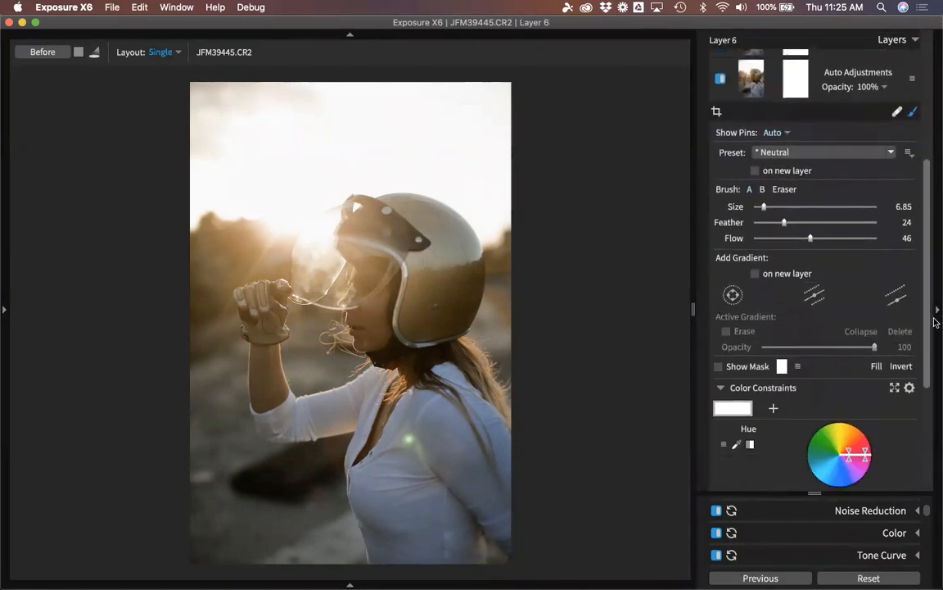
scroll(930, 377, "up", 8)
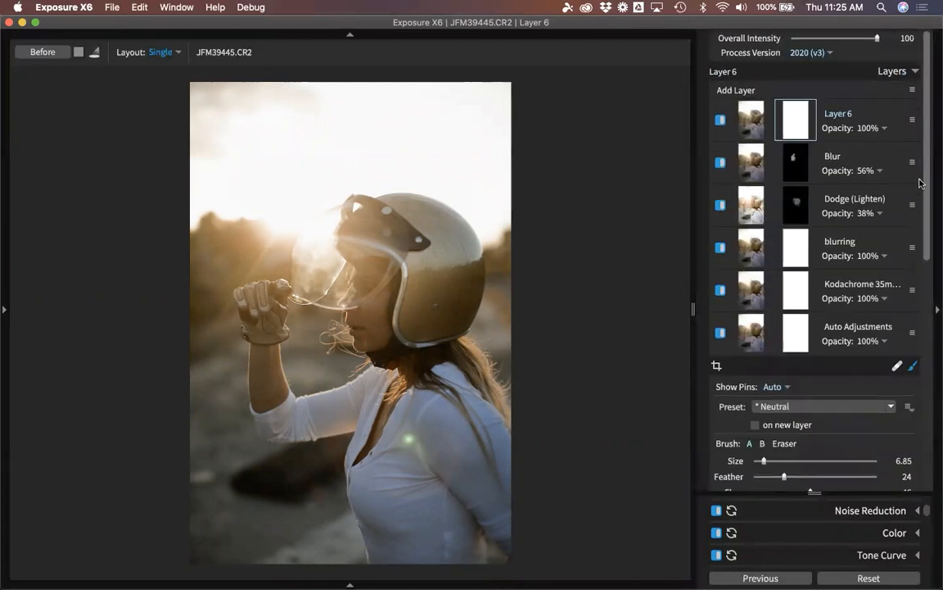
left_click(913, 369)
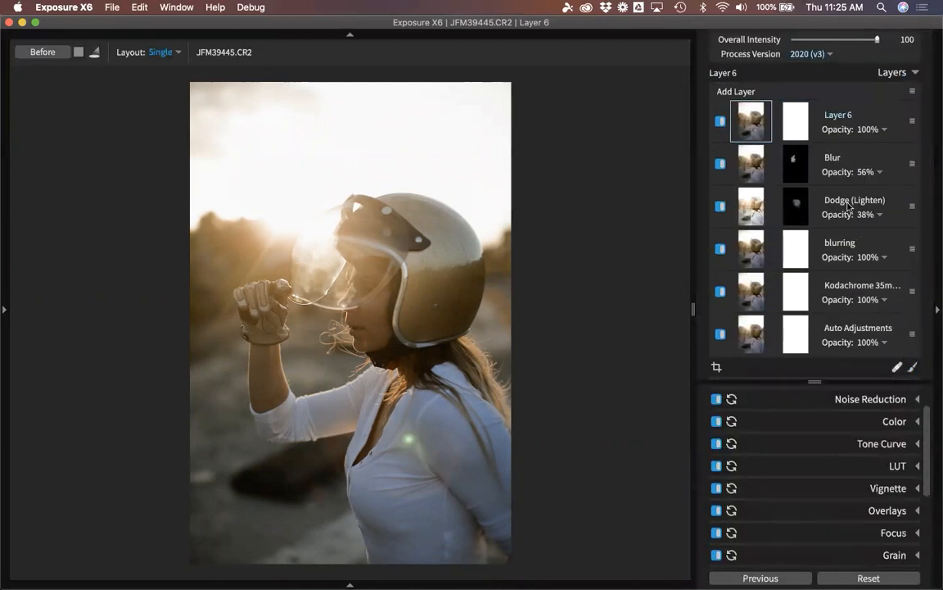
left_click(902, 514)
scroll(935, 504, "down", 5)
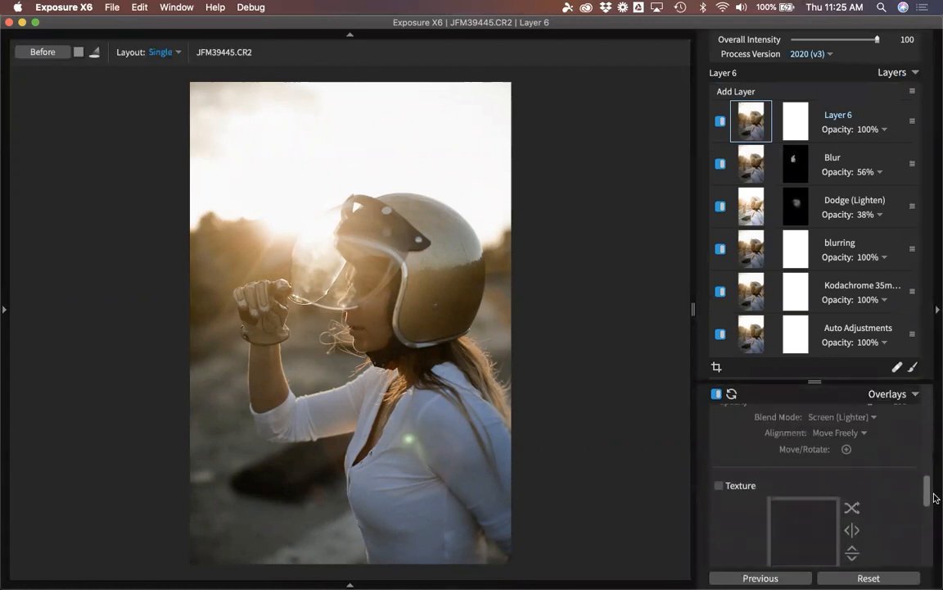
scroll(932, 487, "up", 4)
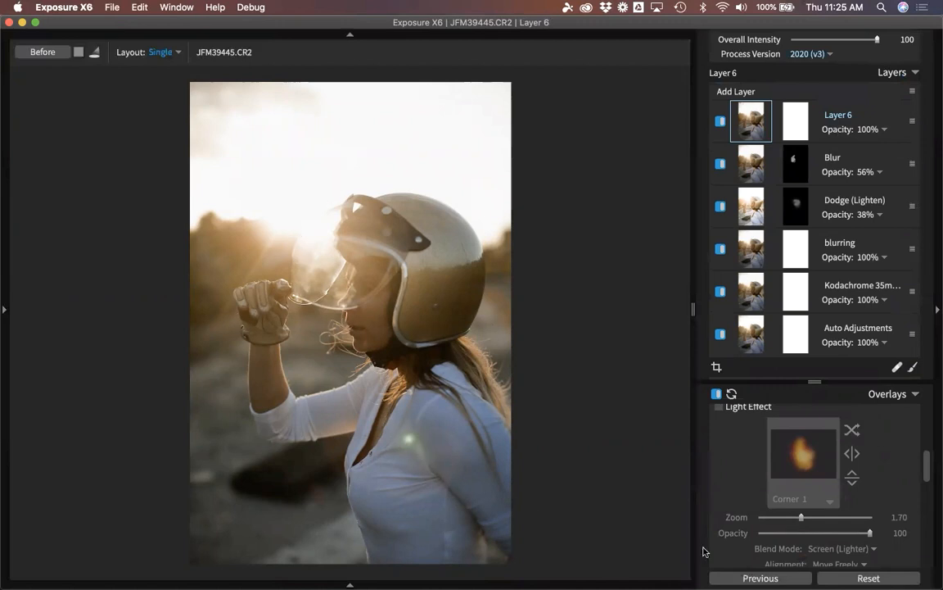
scroll(931, 448, "down", 2)
scroll(931, 449, "up", 3)
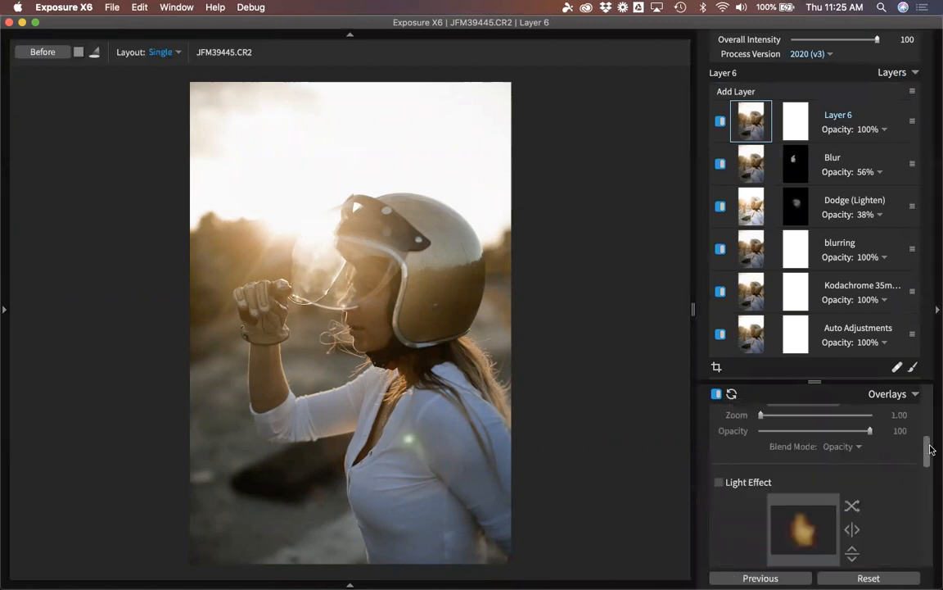
mouse_move(930, 449)
left_mouse_down()
mouse_move(931, 439)
mouse_move(933, 505)
mouse_move(934, 465)
left_mouse_up()
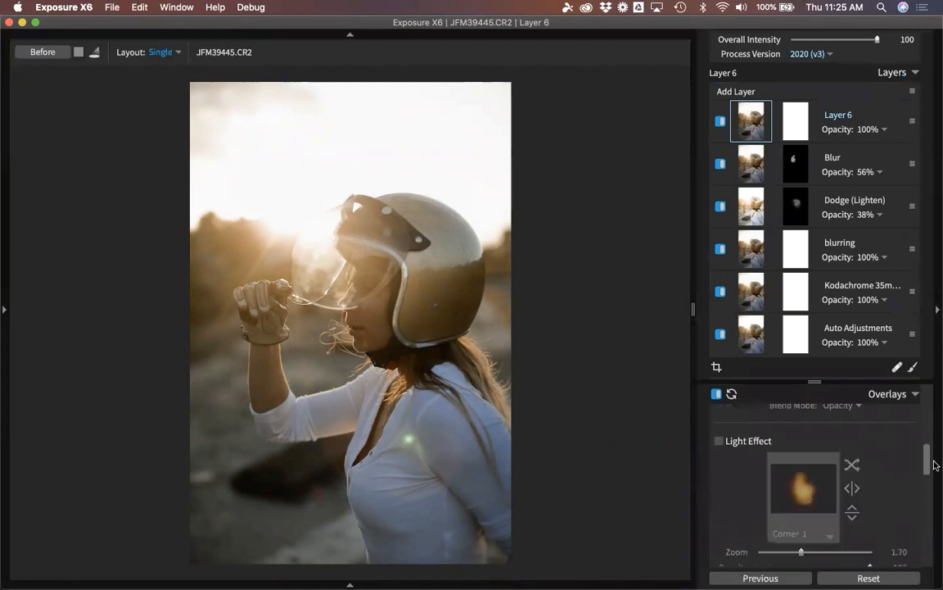
scroll(765, 450, "down", 2)
Enable Light Effect and, after trying Corner 2, Blow Out and Earthy Haze, apply Orange Haze.
left_click(720, 411)
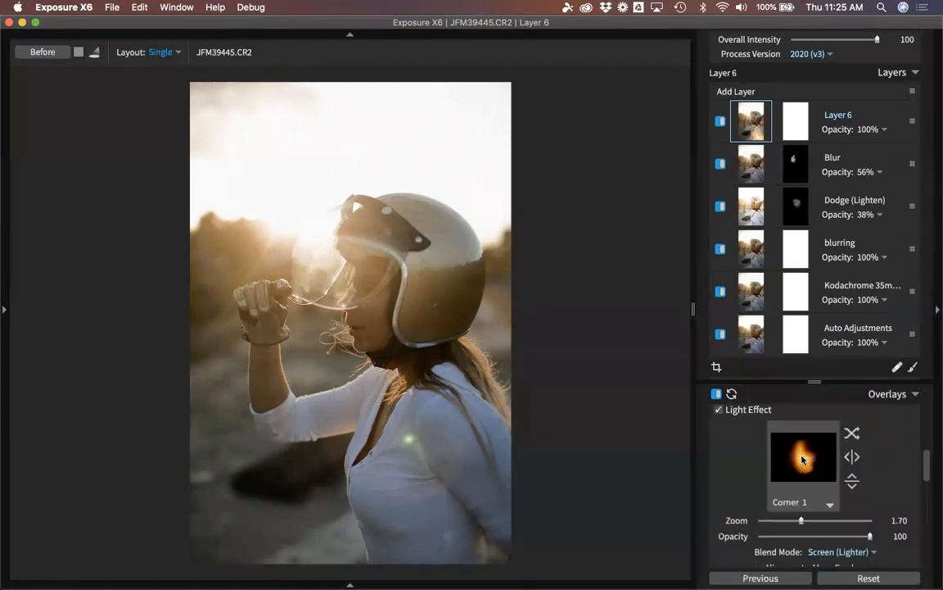
left_click(790, 434)
left_click(626, 215)
left_click(625, 151)
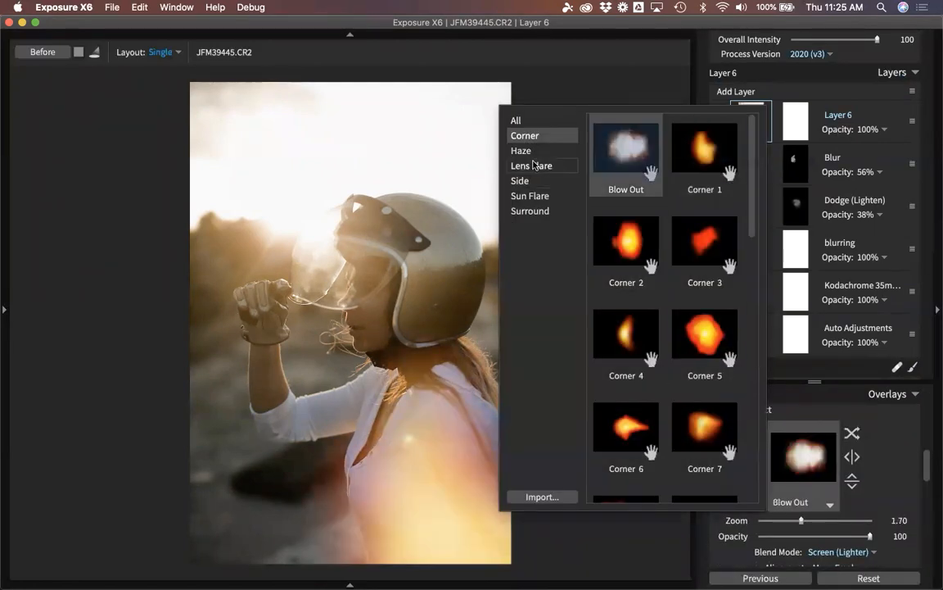
left_click(523, 151)
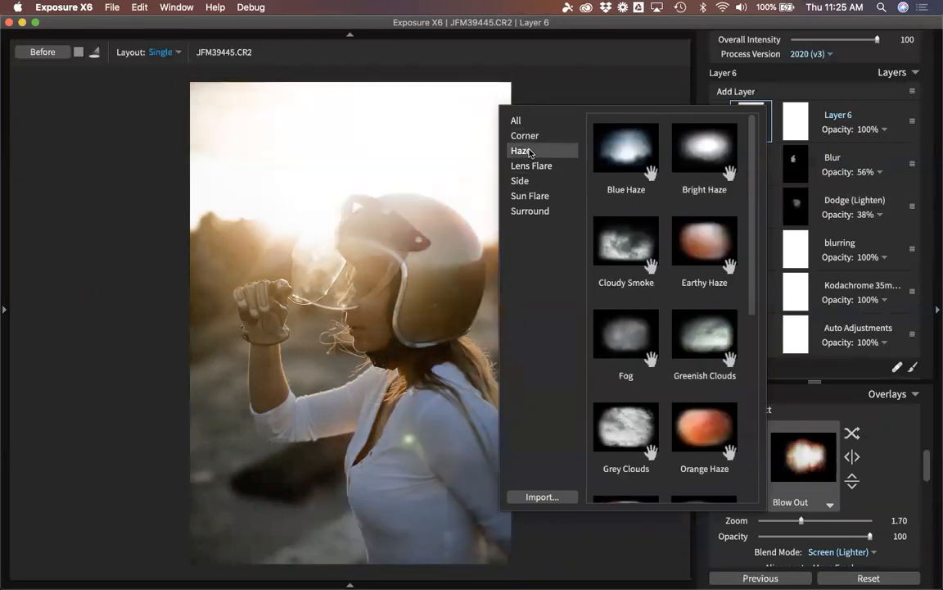
left_click(707, 249)
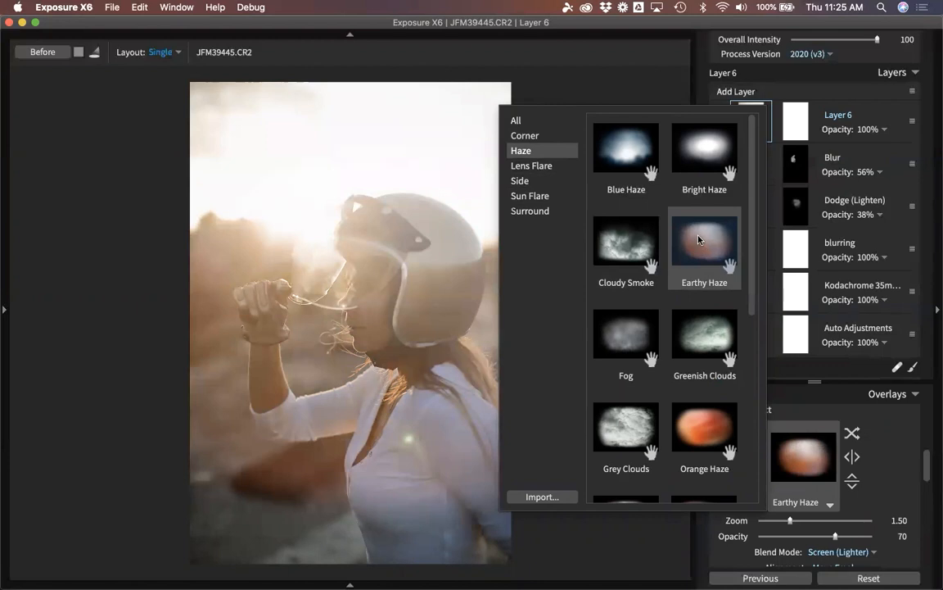
left_click(700, 429)
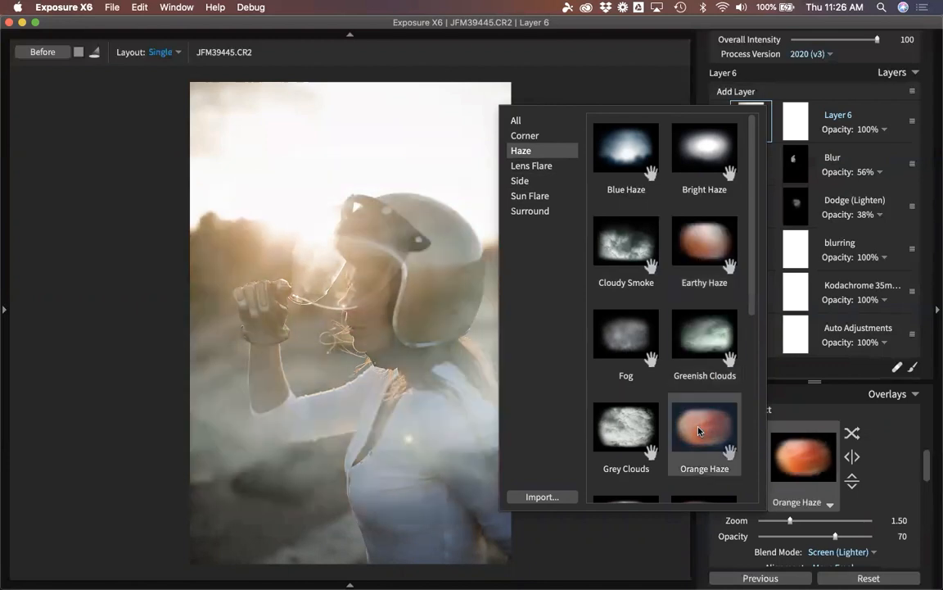
left_click(700, 430)
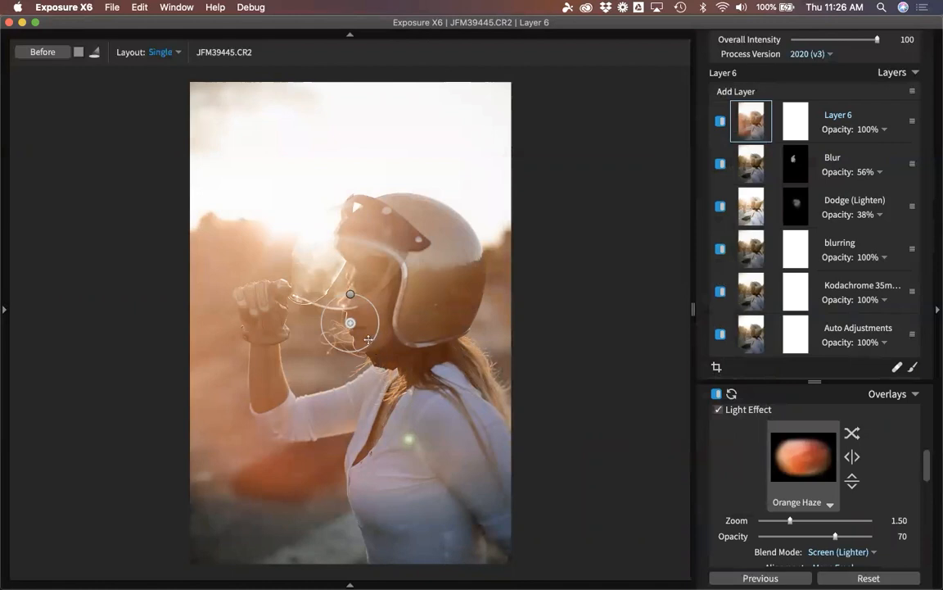
Move the Orange Haze glow down over the chest, with zoom 2.08 and opacity 30.
left_click_drag(368, 339, 323, 389)
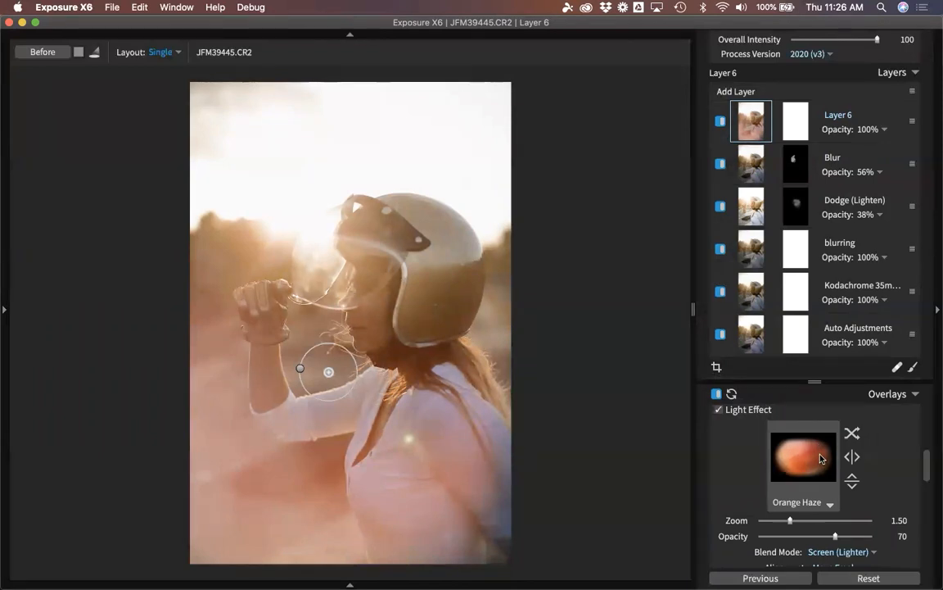
mouse_move(351, 384)
left_mouse_down()
mouse_move(357, 376)
mouse_move(358, 393)
left_mouse_up()
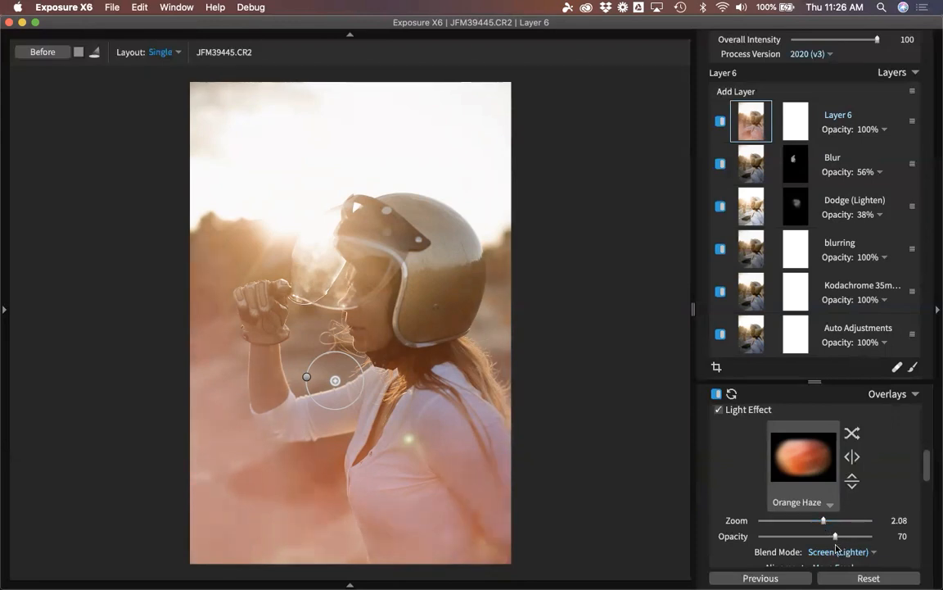
left_click_drag(835, 538, 789, 539)
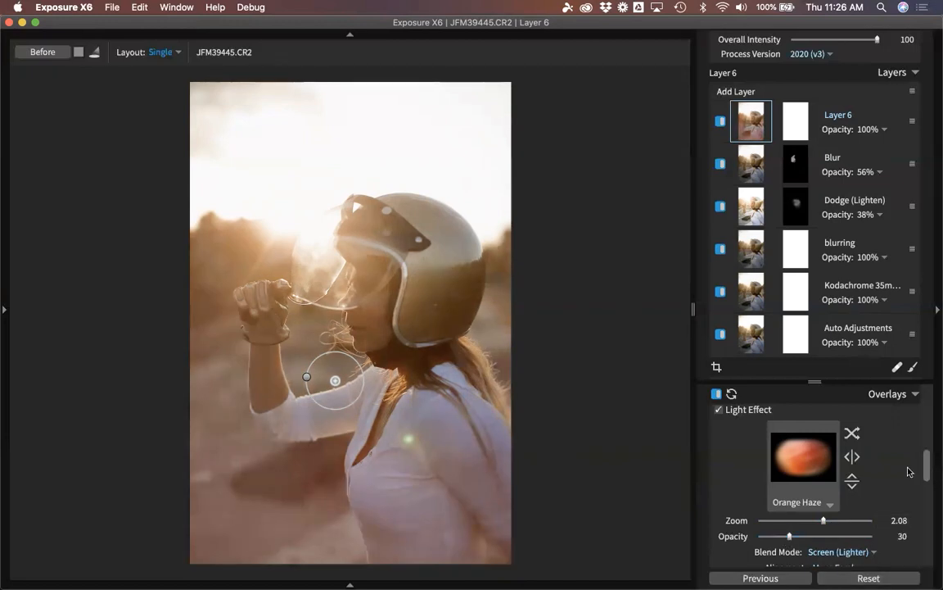
left_click_drag(928, 459, 928, 480)
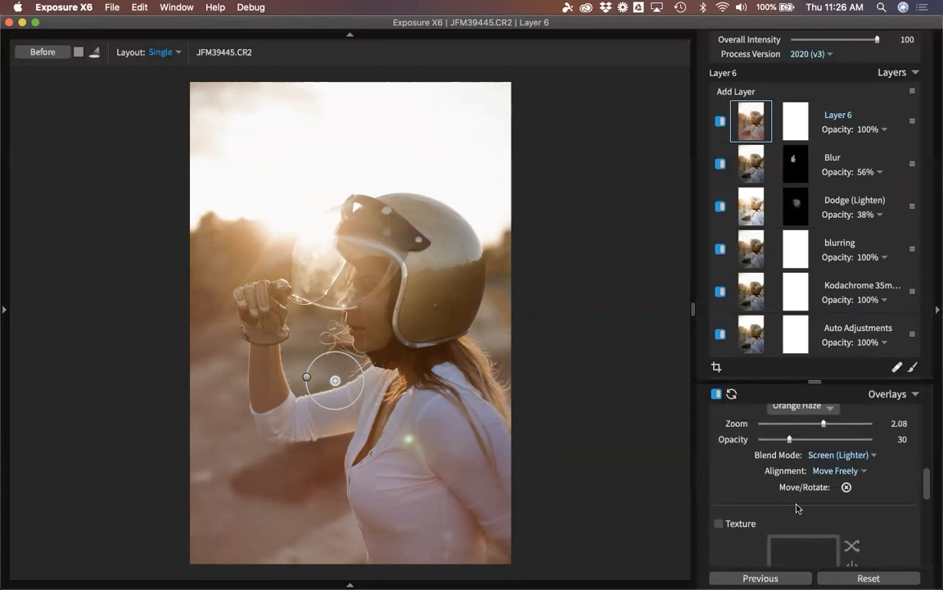
Set the haze Protect amount to 42, rate the photo five stars, and return to Grid view.
left_click(847, 486)
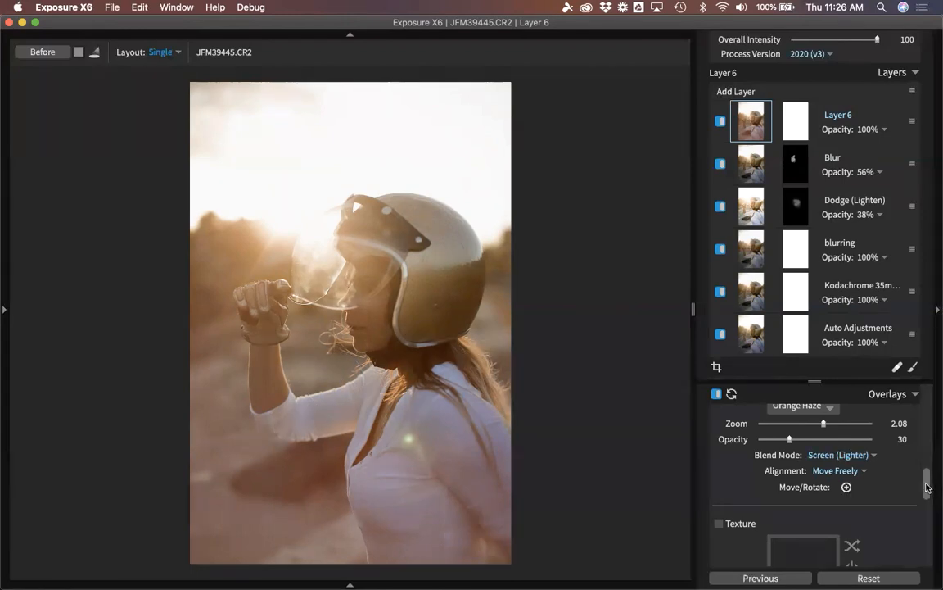
left_click_drag(927, 489, 928, 529)
left_click(853, 513)
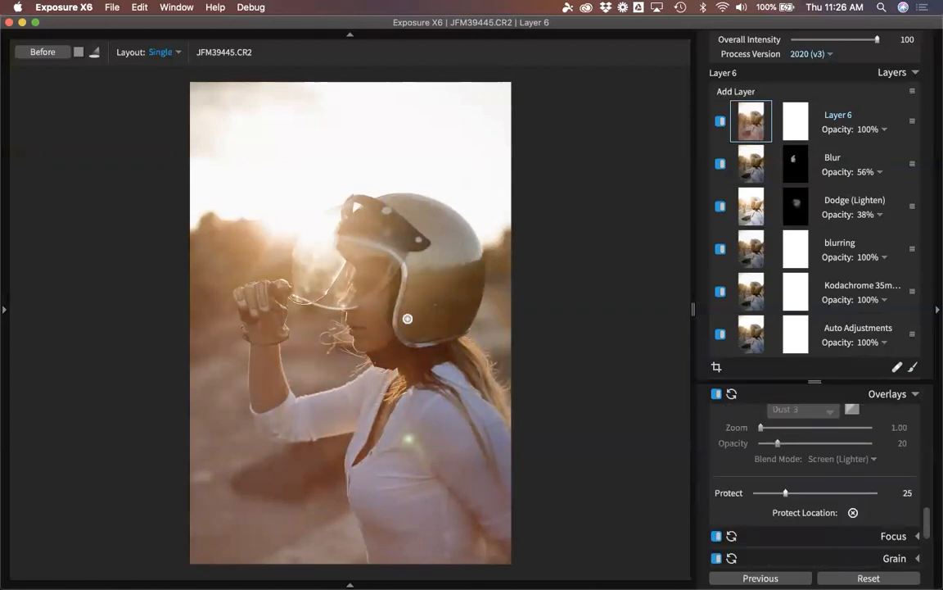
left_click(371, 288)
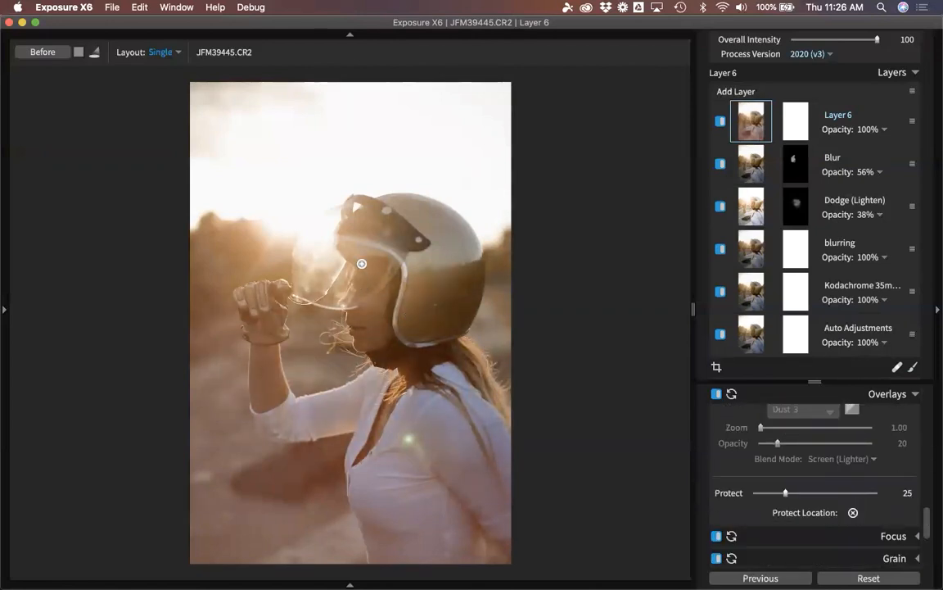
left_click(362, 264)
left_click_drag(787, 493, 823, 496)
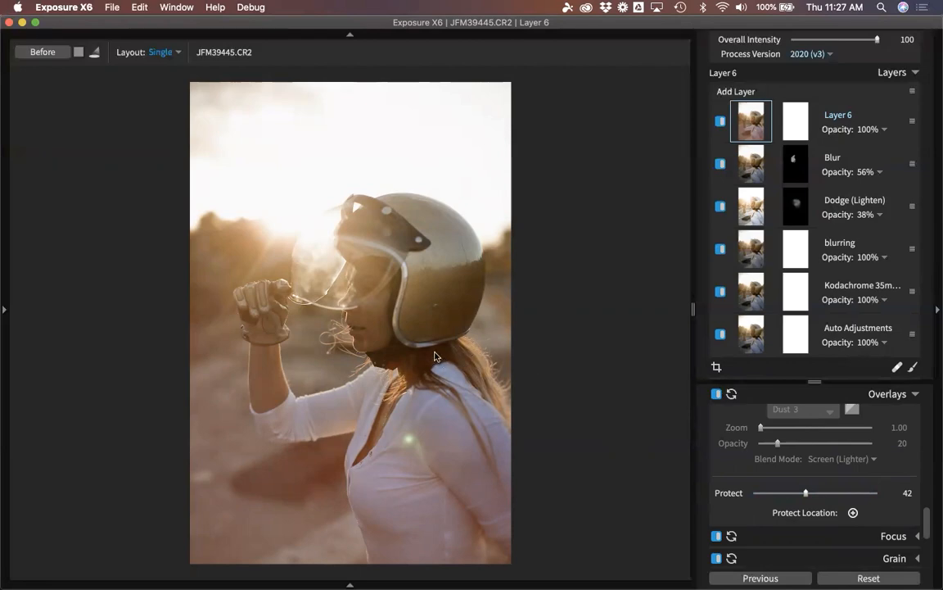
key("5")
key("g")
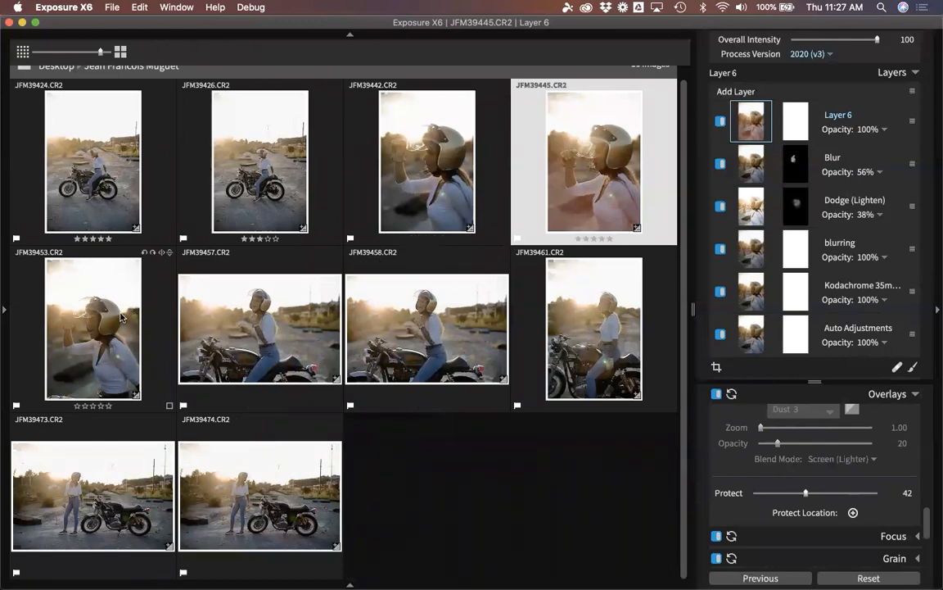
Open JFM39453 and paste the helmet portrait's settings onto it via Edit > Paste Settings from Previous.
double_click(586, 175)
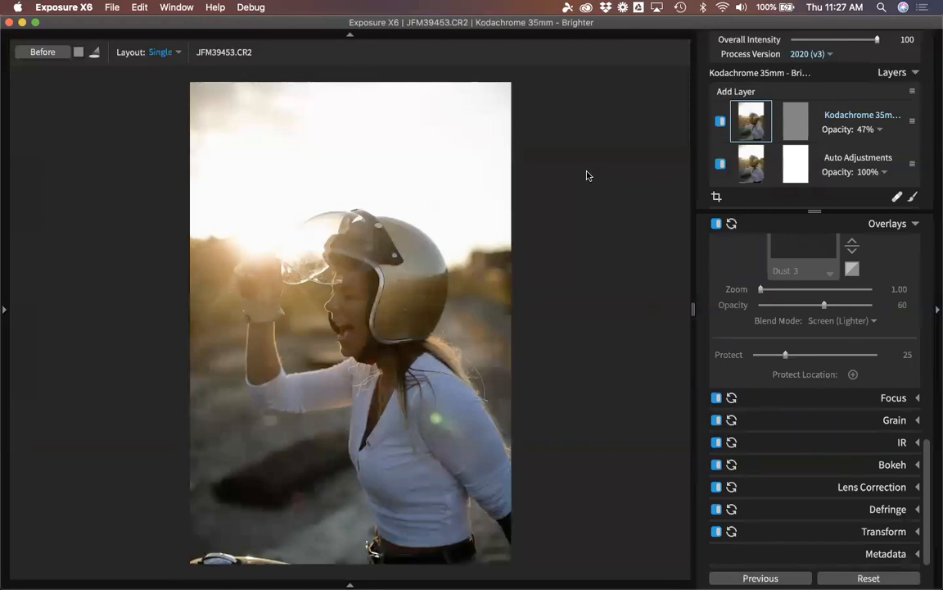
left_click(140, 7)
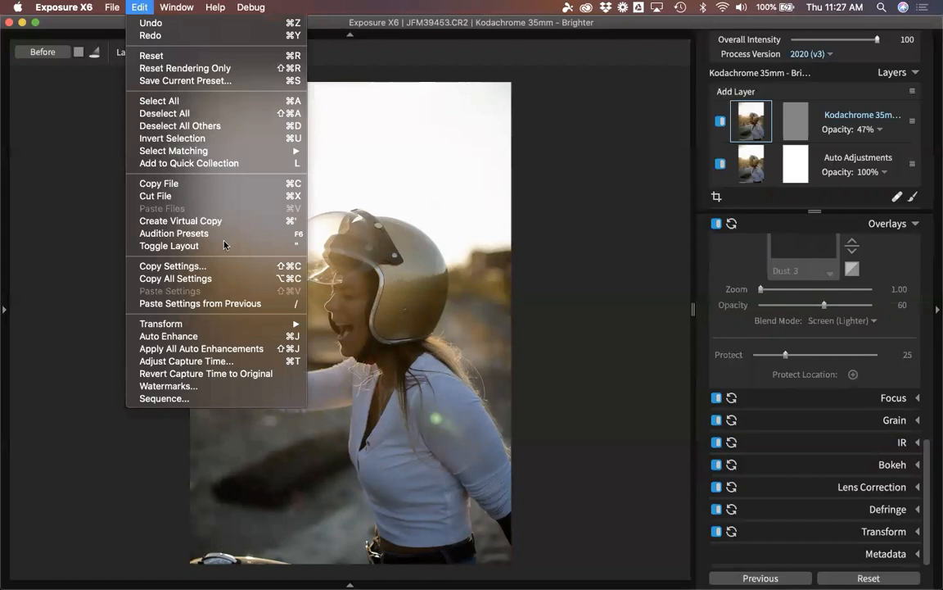
left_click(221, 302)
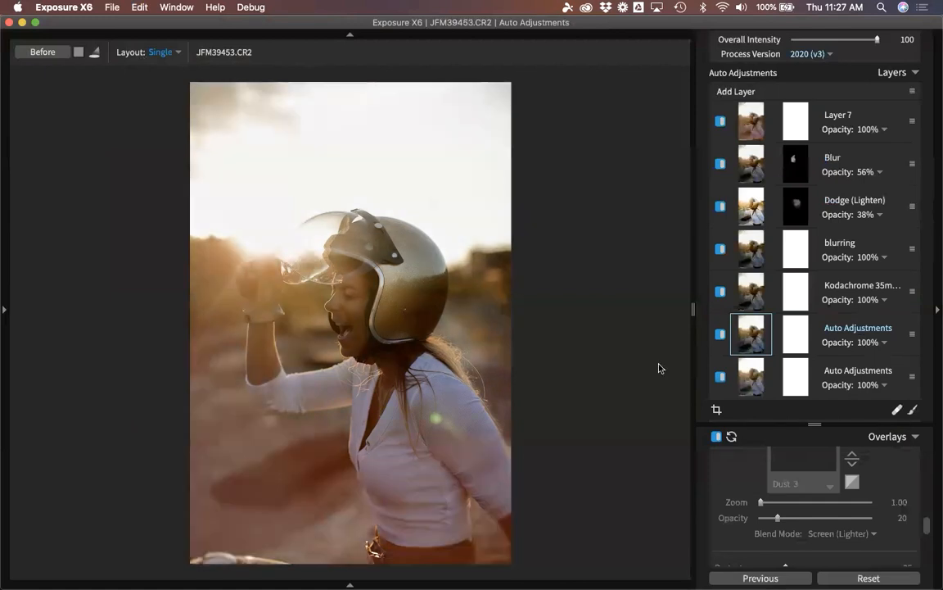
left_click(868, 578)
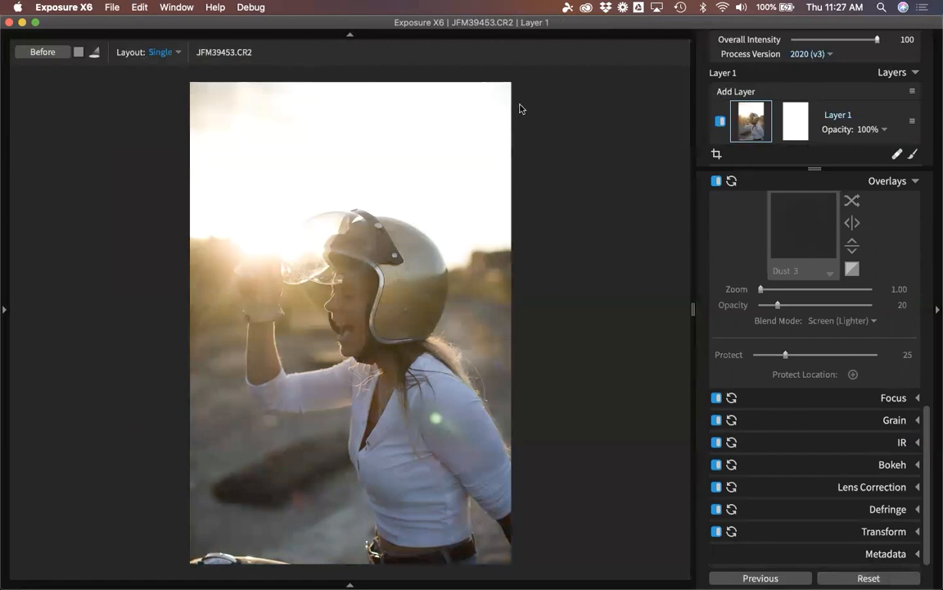
left_click(141, 8)
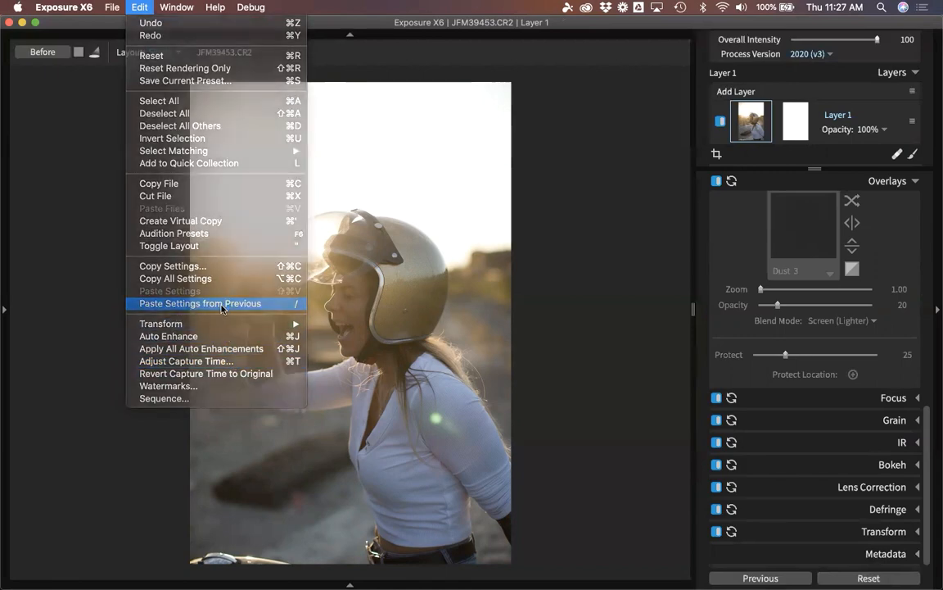
left_click(201, 303)
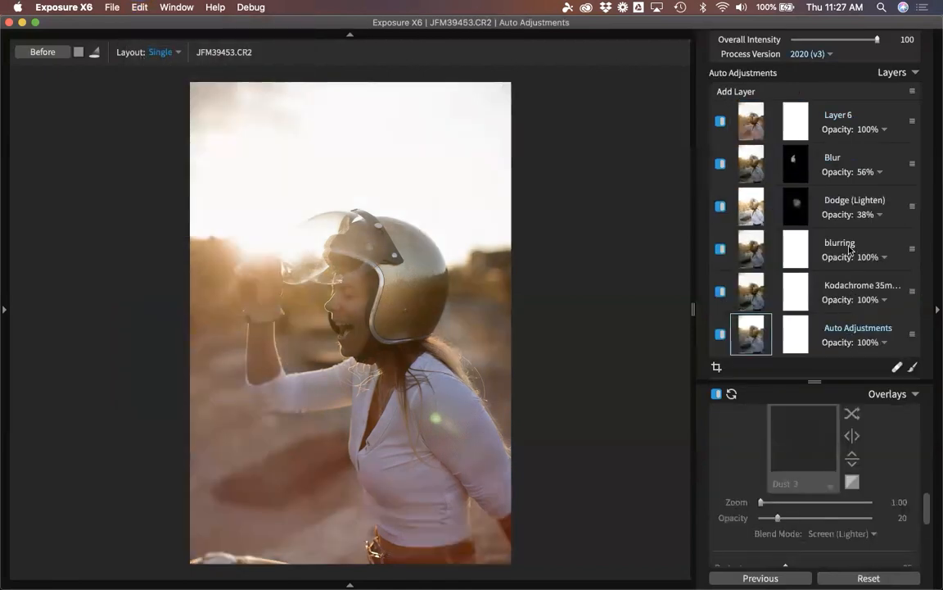
Delete the Dodge (Lighten) and Blur layers from JFM39453, then select Layer 6.
left_click(838, 201)
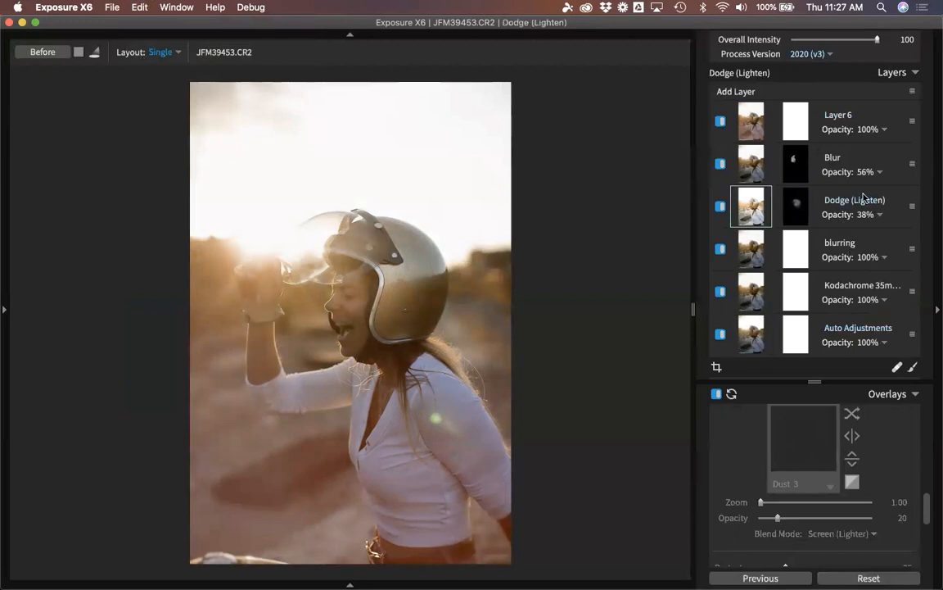
right_click(893, 195)
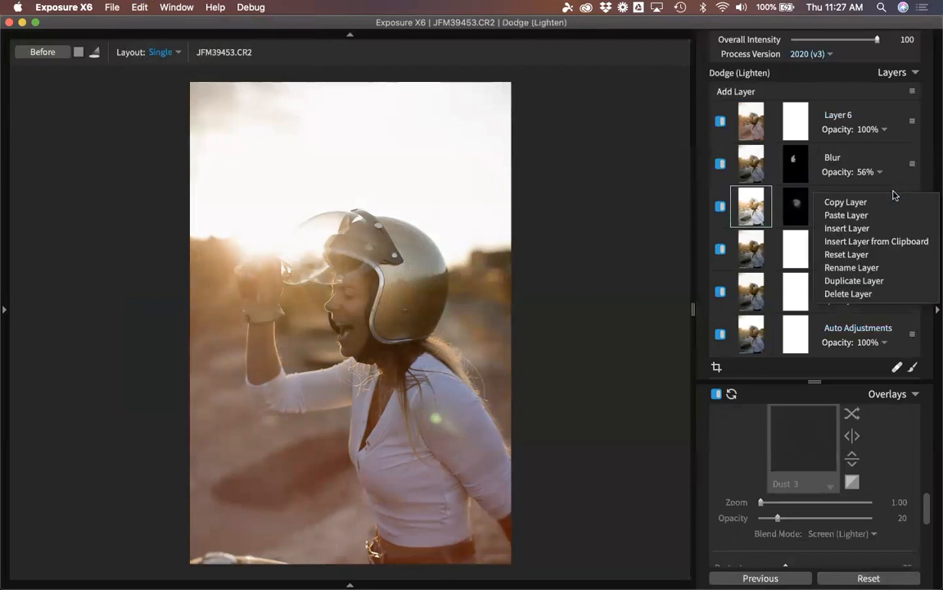
left_click(860, 294)
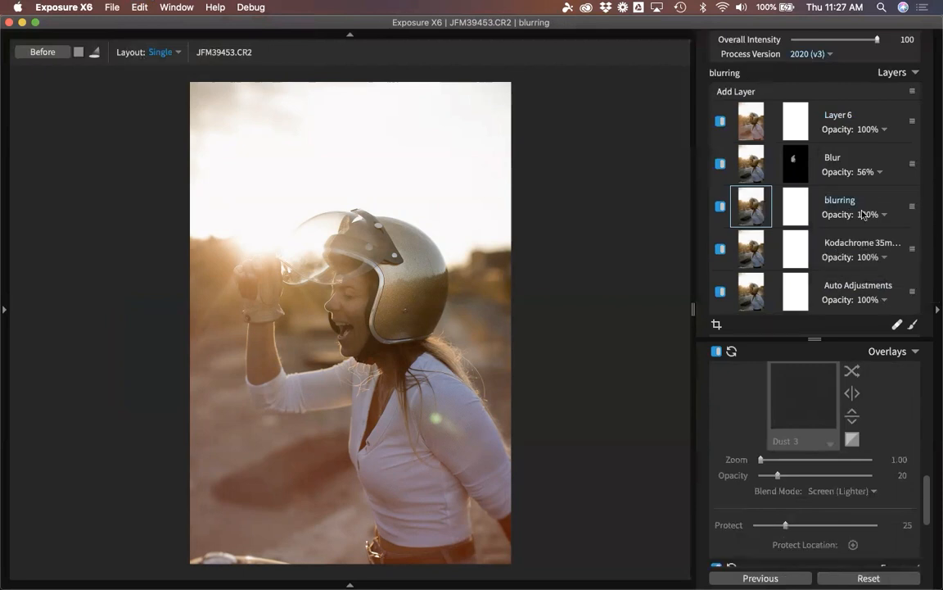
right_click(881, 158)
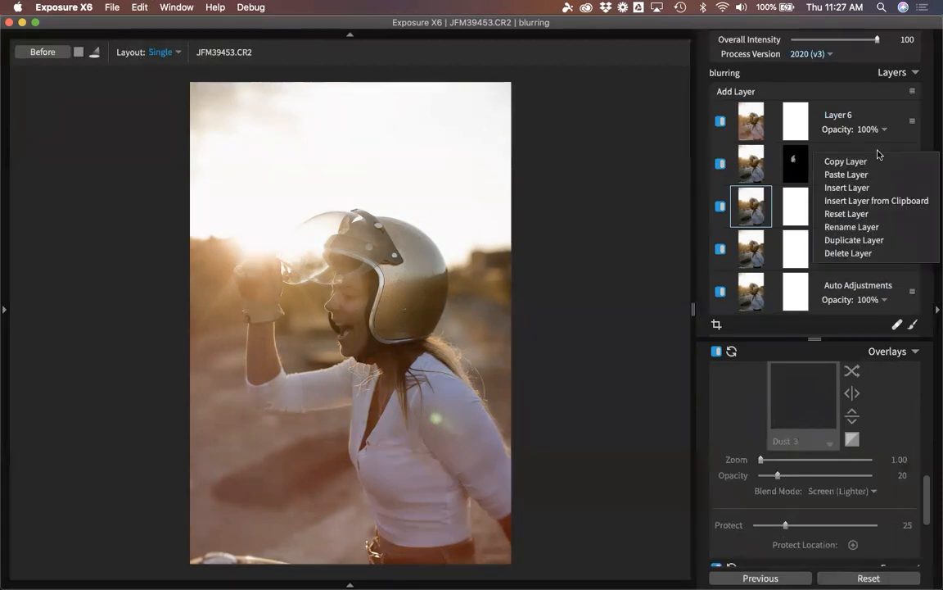
left_click(860, 253)
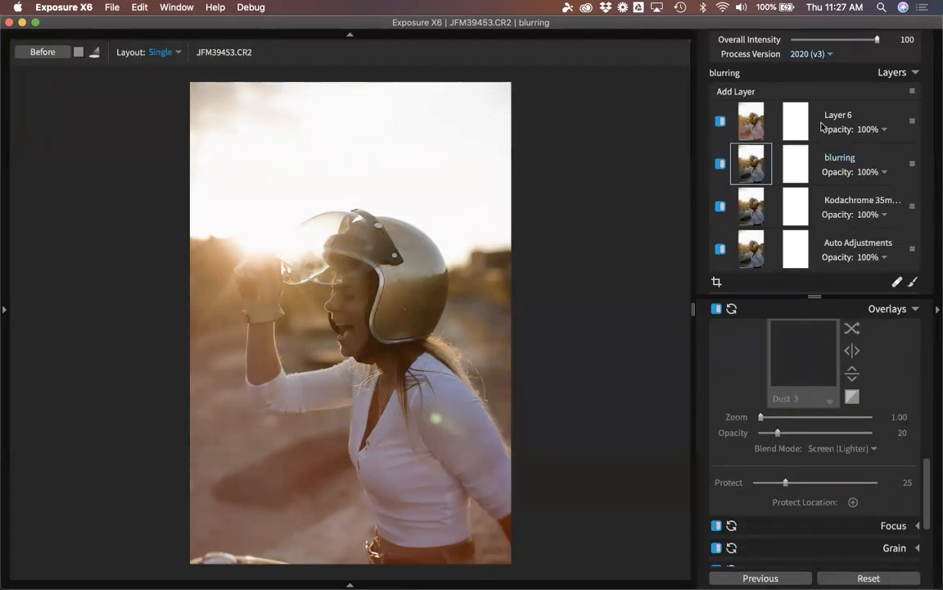
left_click(880, 117)
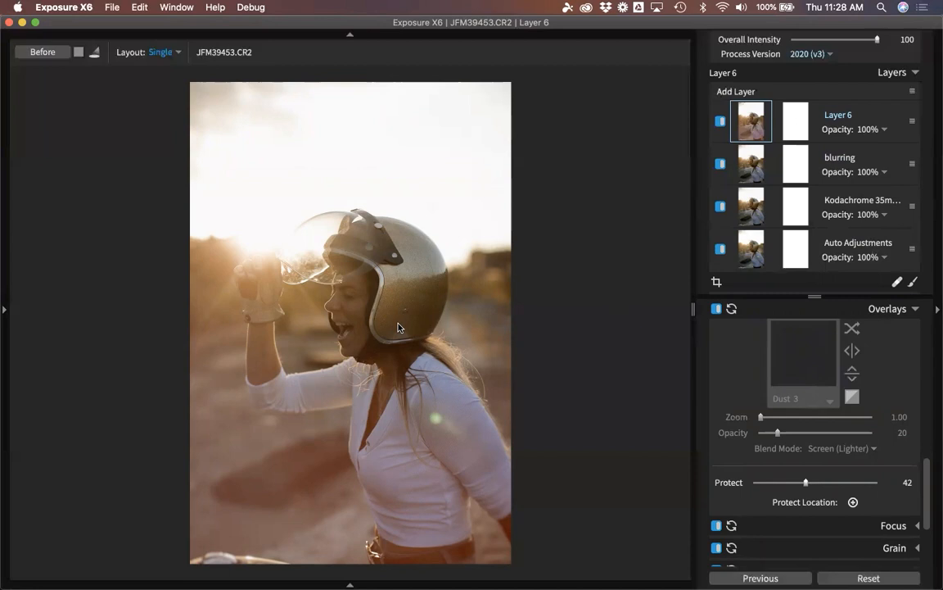
Rate JFM39453 two stars, JFM39457 three stars and JFM39458 four stars.
key("2")
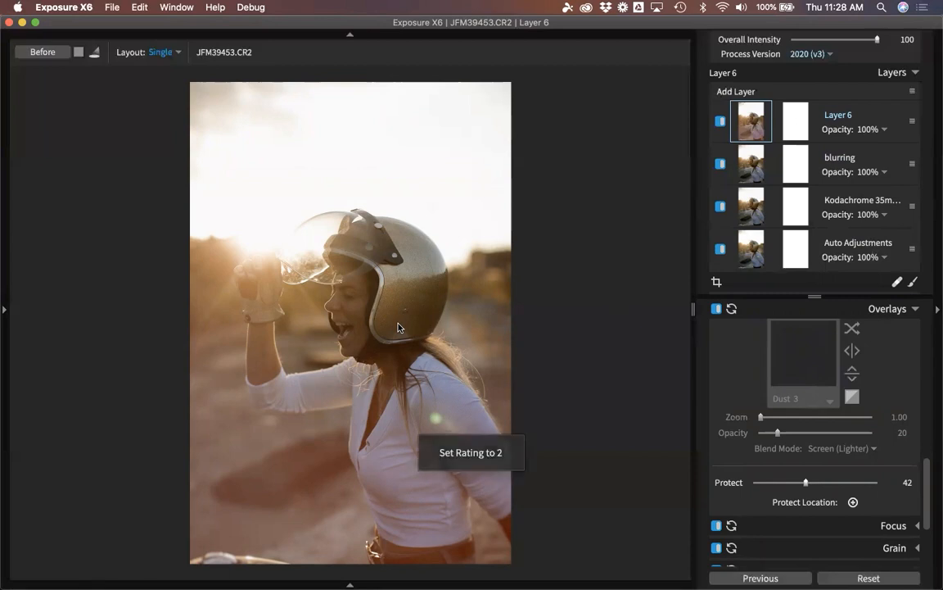
key("Right")
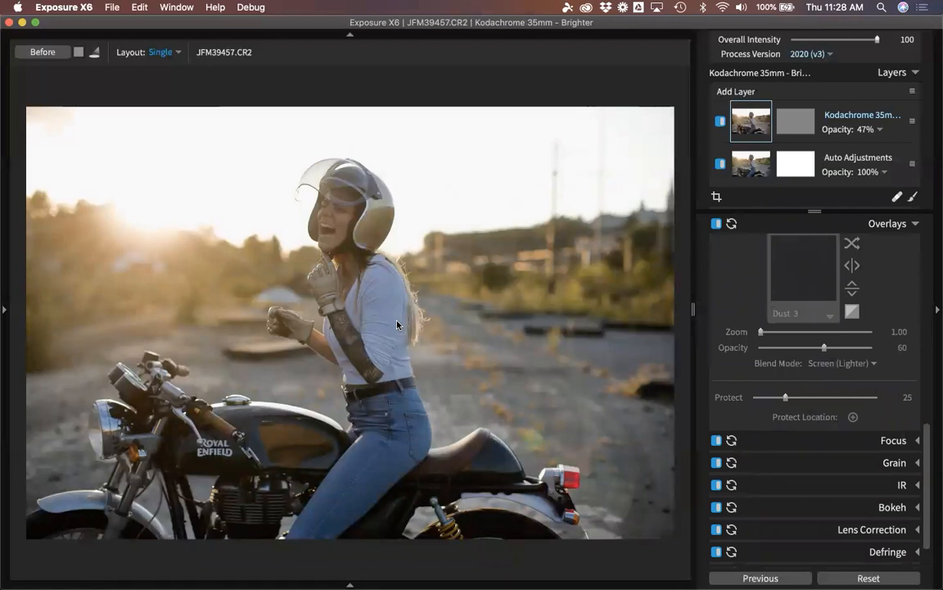
key("3")
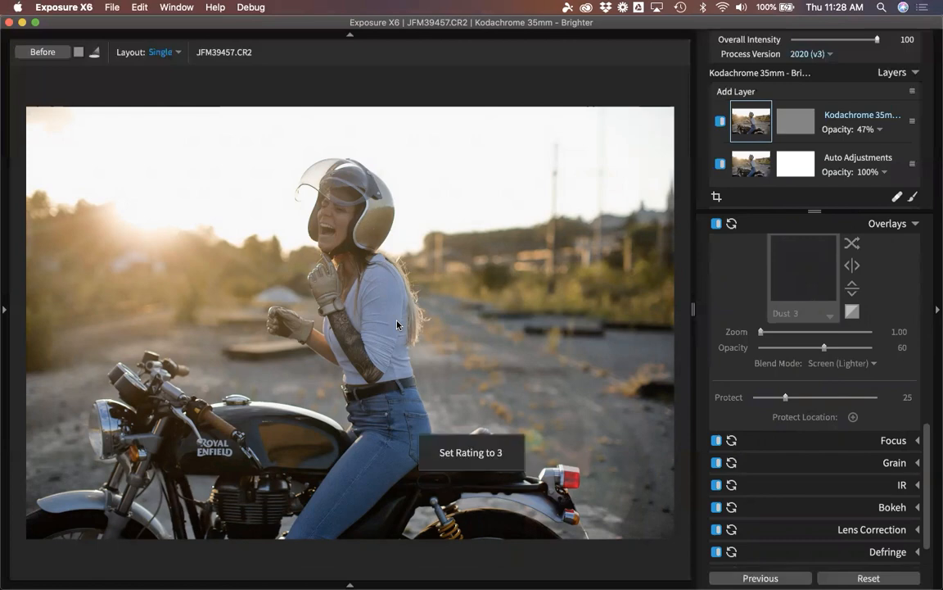
key("Right")
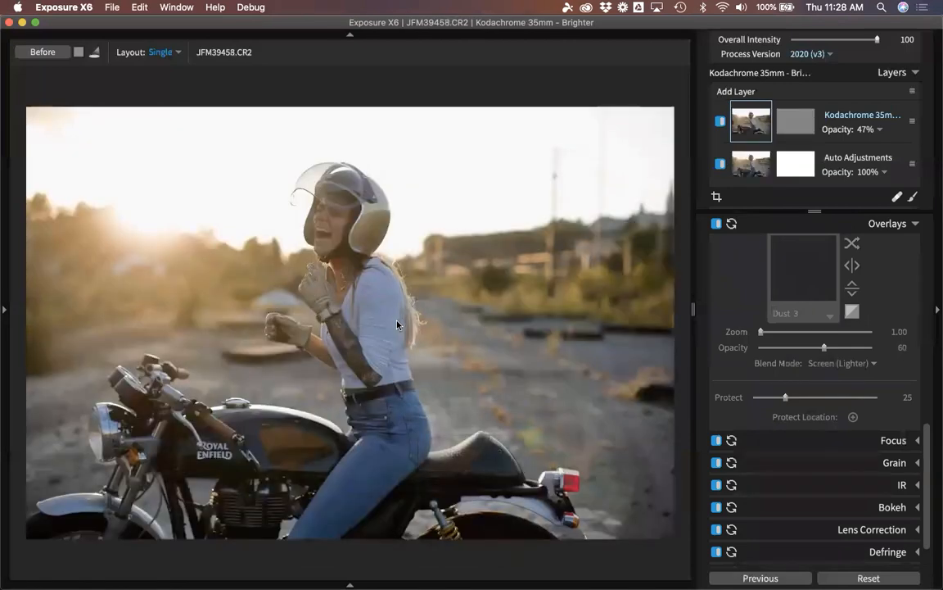
key("Left")
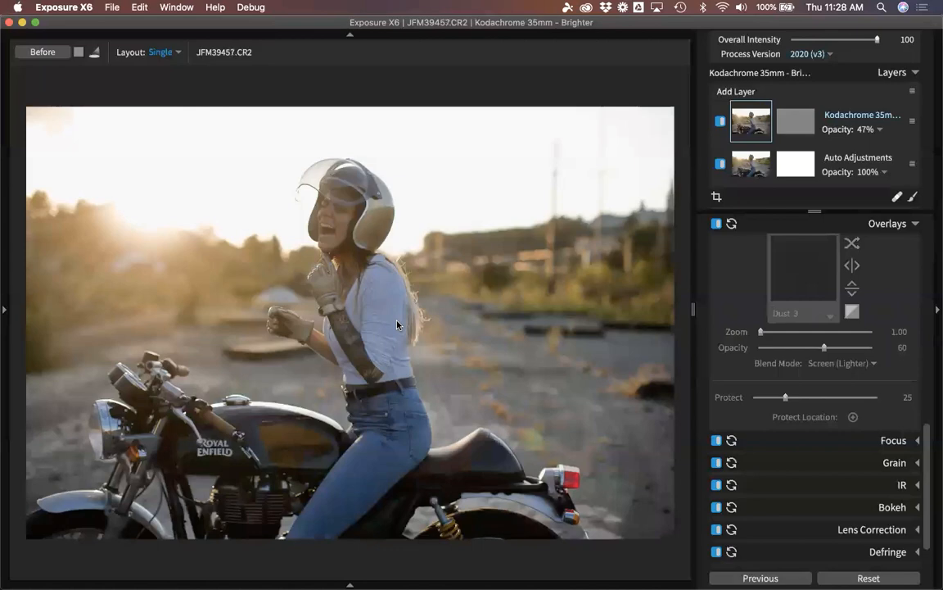
key("Right")
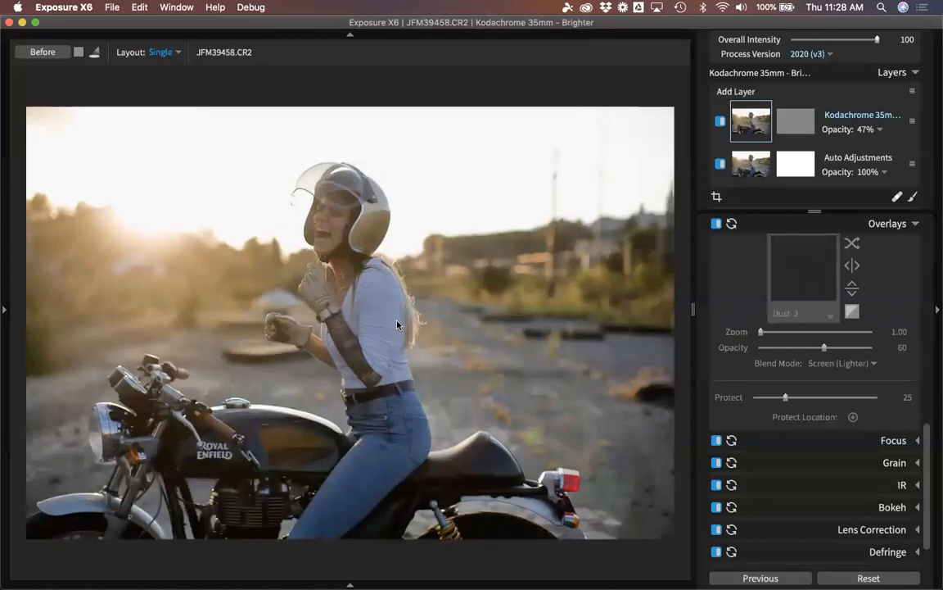
key("4")
Rate JFM39461 four, JFM39473 five and JFM39474 one star, then return to the grid.
key("Right")
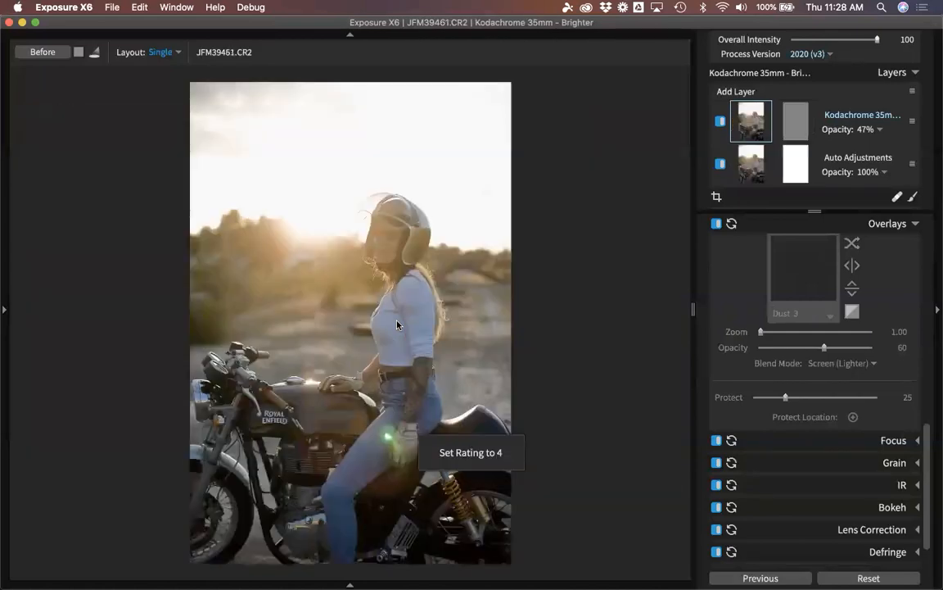
key("4")
key("Right")
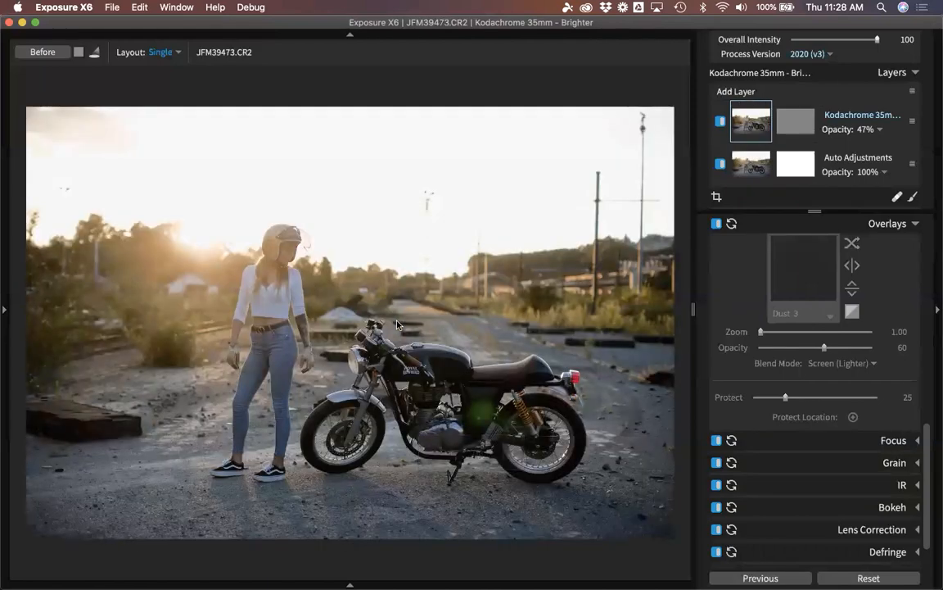
key("5")
key("Right")
key("Right")
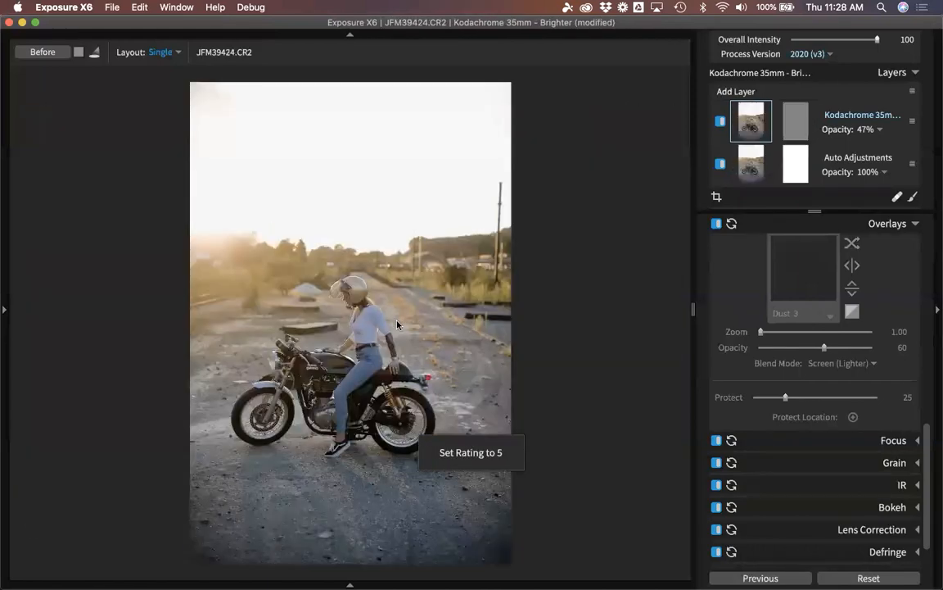
key("Left")
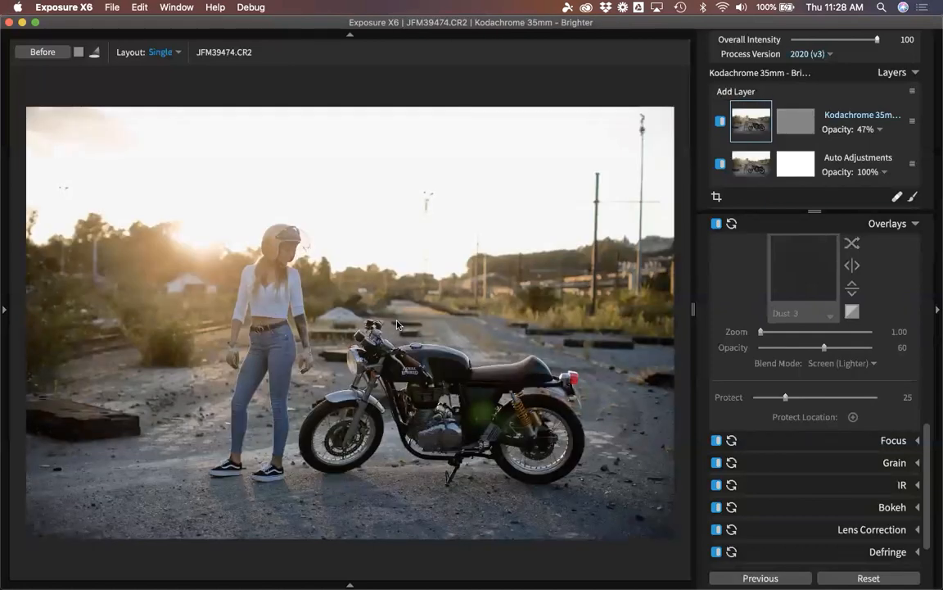
key("1")
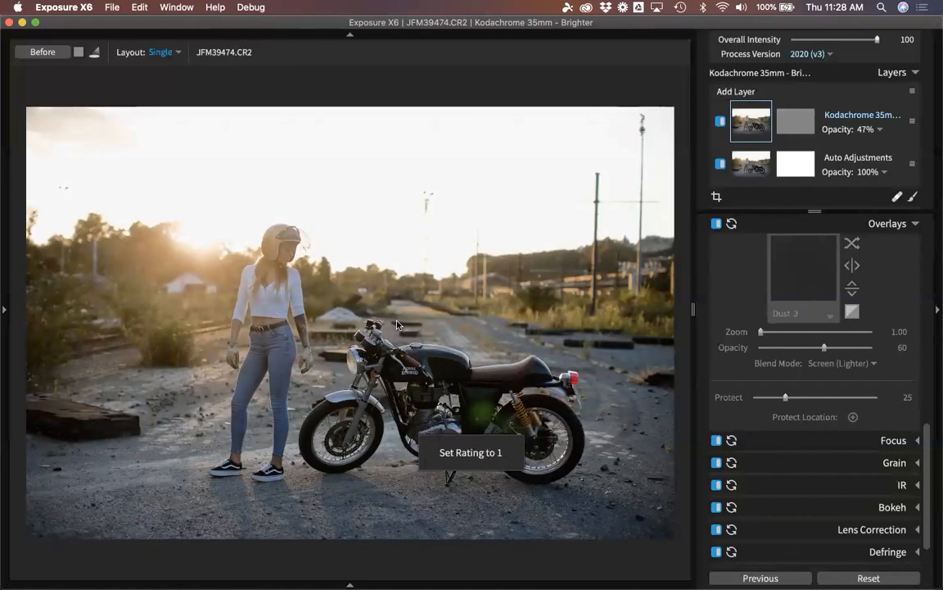
key("g")
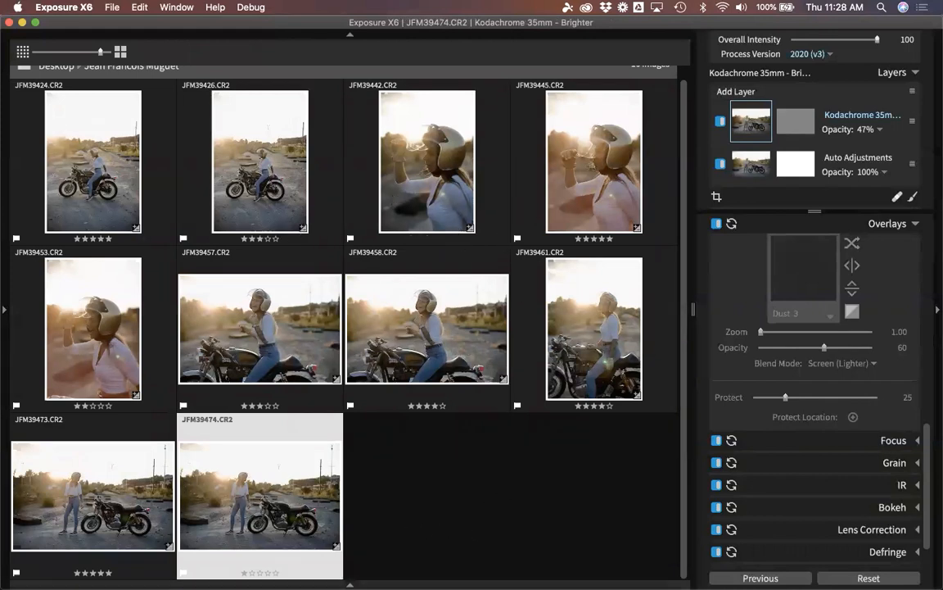
Filter the grid to four-star-and-up photos, clear the selection, and select JFM39424.
left_click(350, 585)
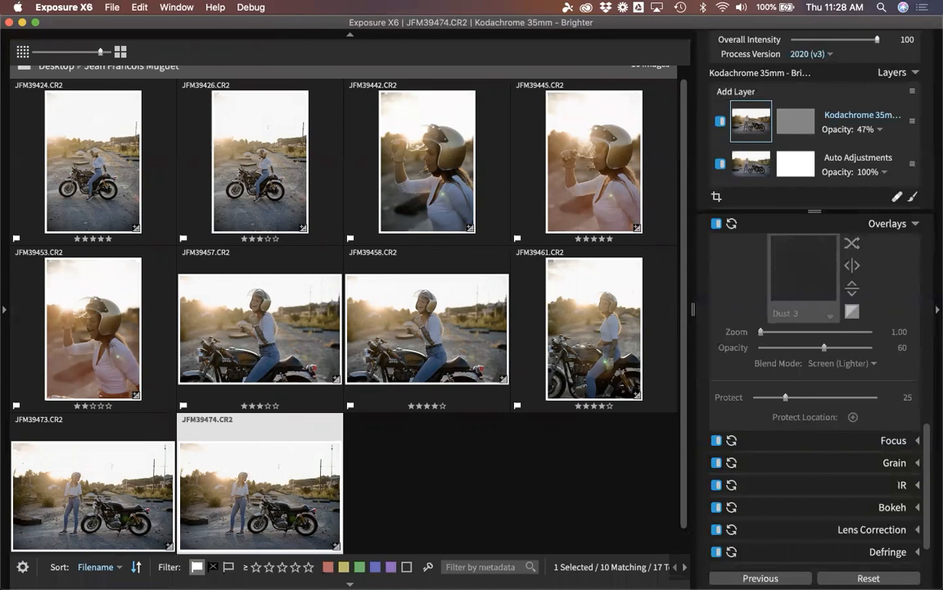
left_click(283, 566)
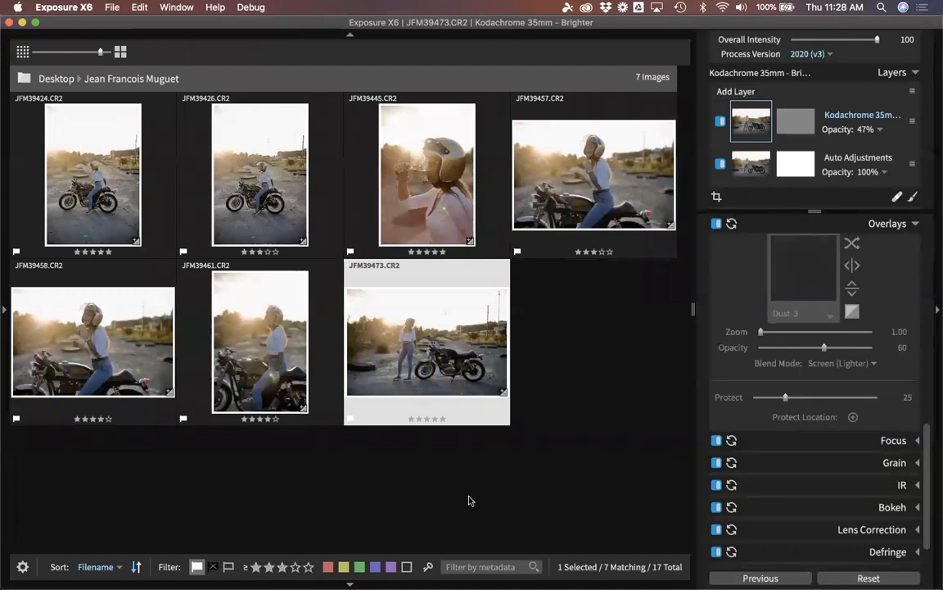
left_click(295, 566)
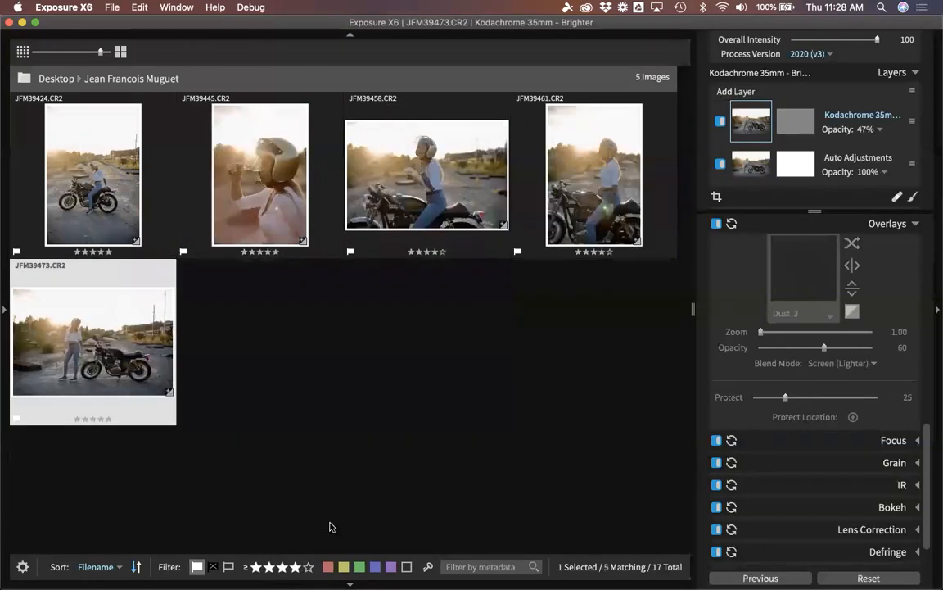
left_click(433, 418)
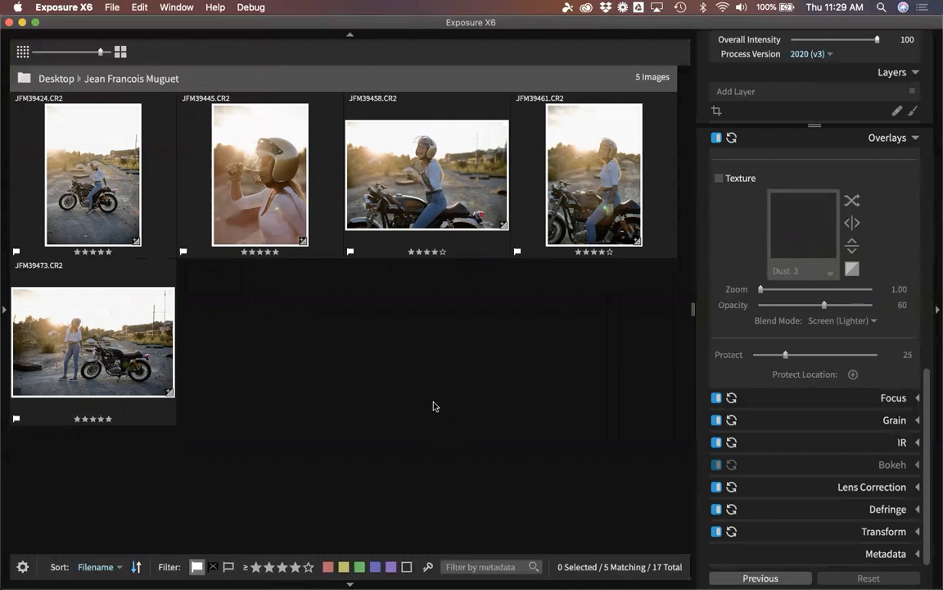
mouse_move(114, 229)
left_click(113, 221)
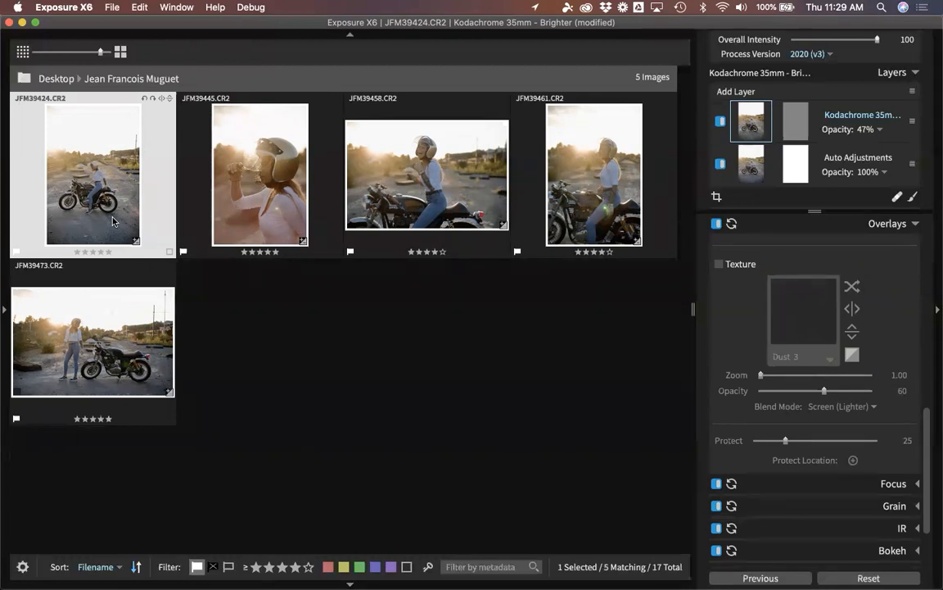
Select all five motorcycle photos in the folder with Cmd+A and open the File menu.
key("super+a")
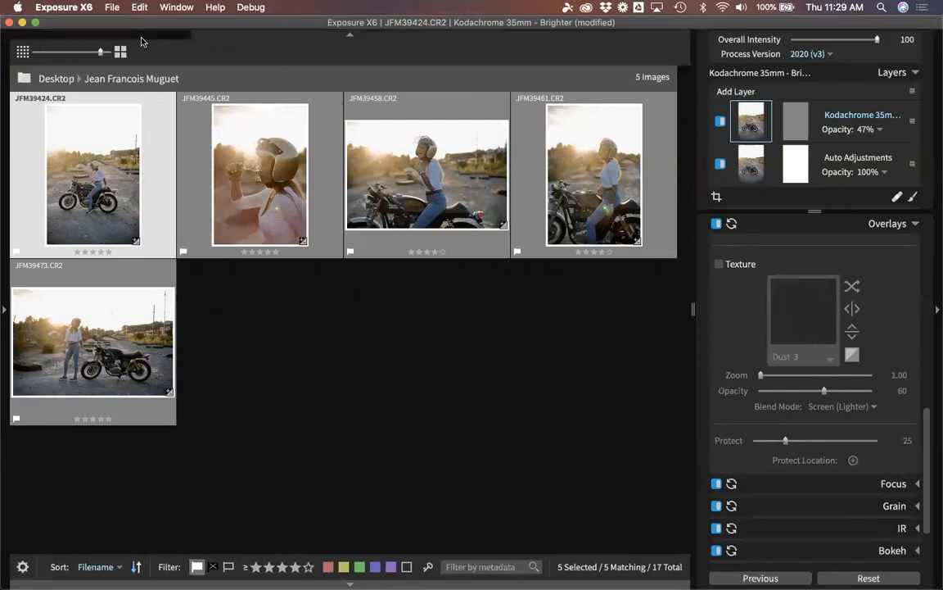
left_click(112, 8)
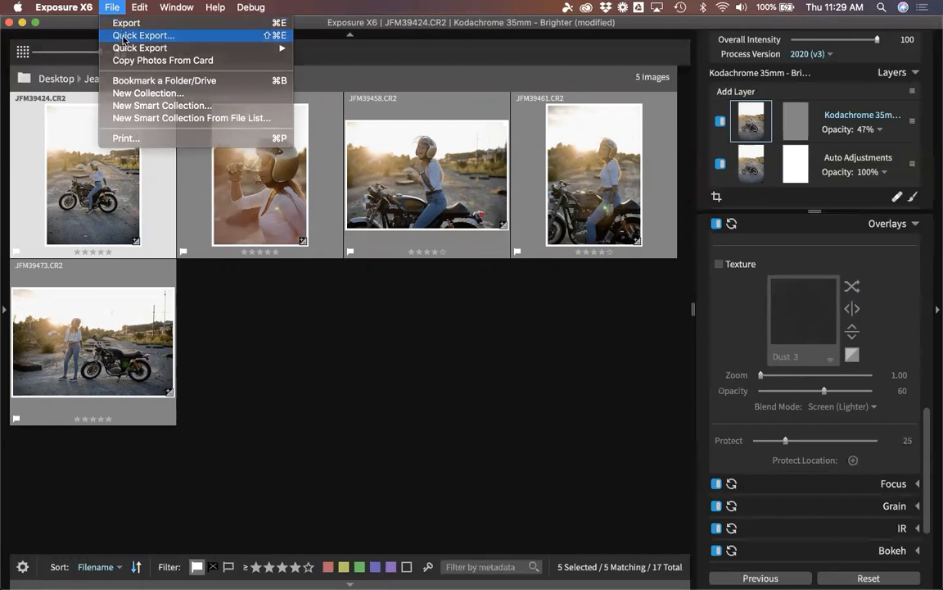
Open Quick Export with Facebook, Twitter and Instagram profiles checked, producing 15 images from 5.
left_click(127, 36)
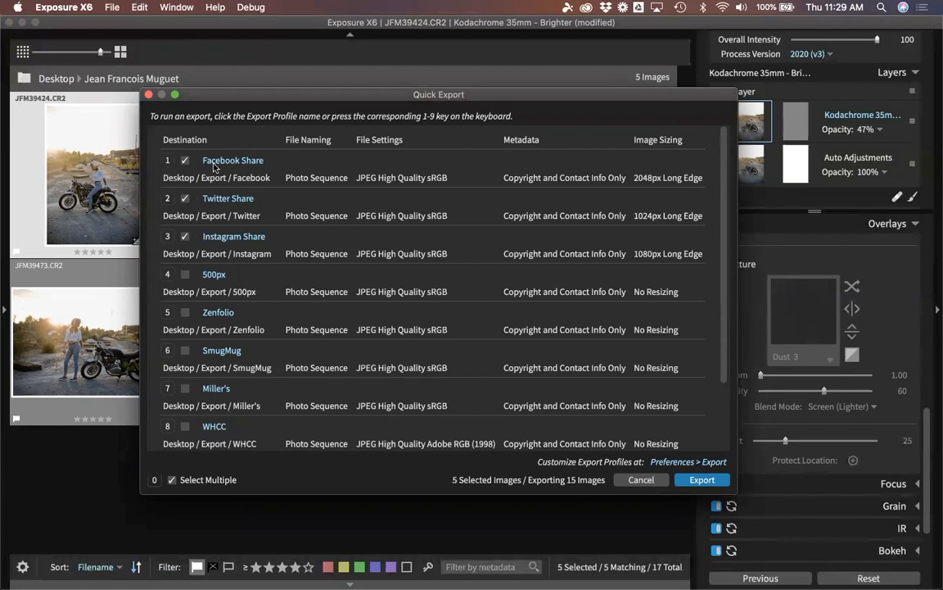
left_click(172, 480)
left_click(172, 481)
left_click_drag(443, 93, 479, 377)
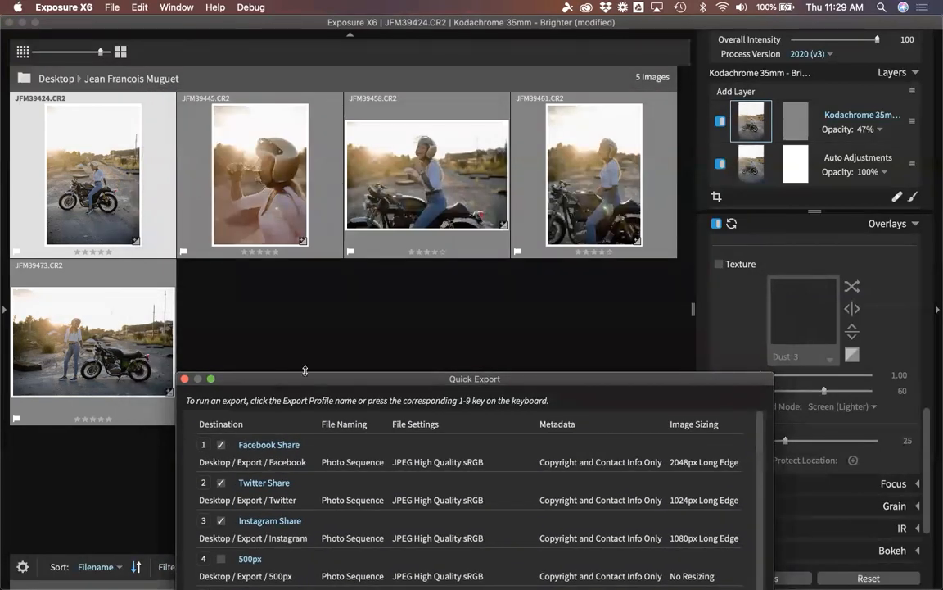
left_click_drag(310, 380, 299, 77)
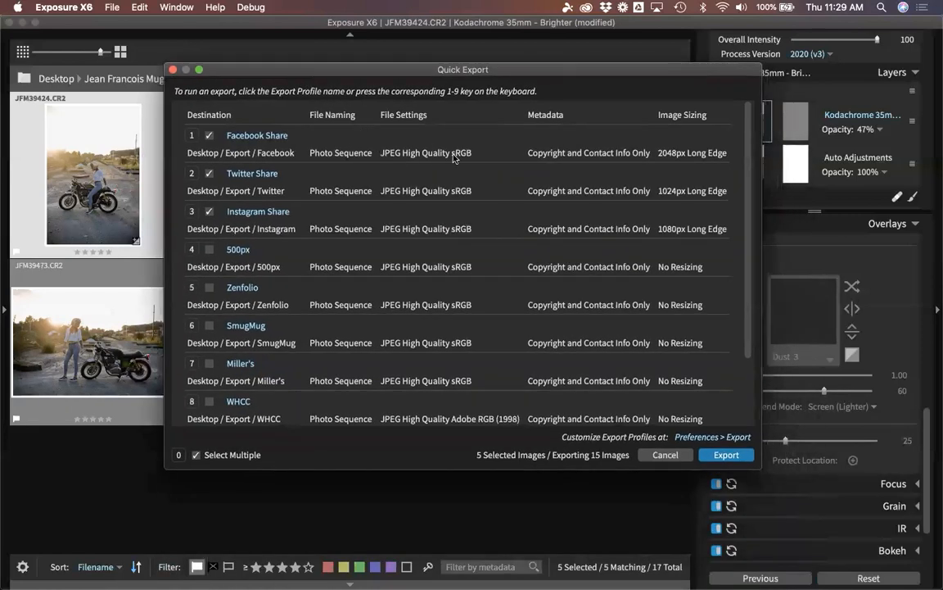